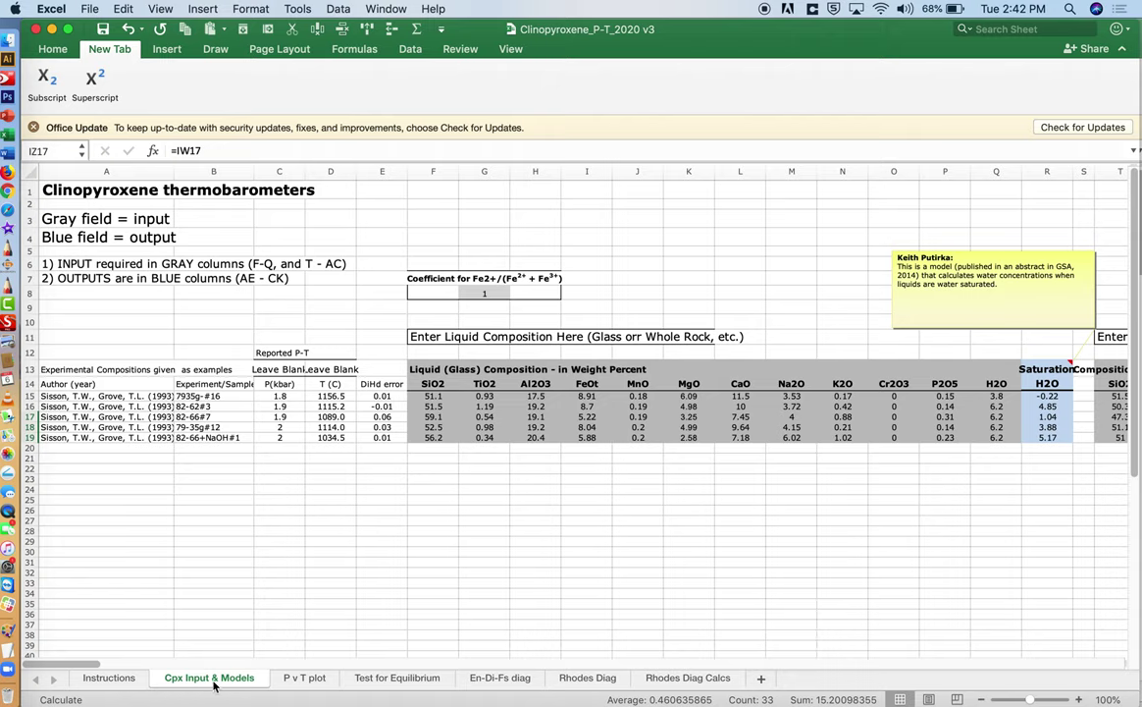
Step: Review the gray-input and blue-output legend and the liquid composition input block F15:Q19 with its heading
click(100, 218)
click(101, 236)
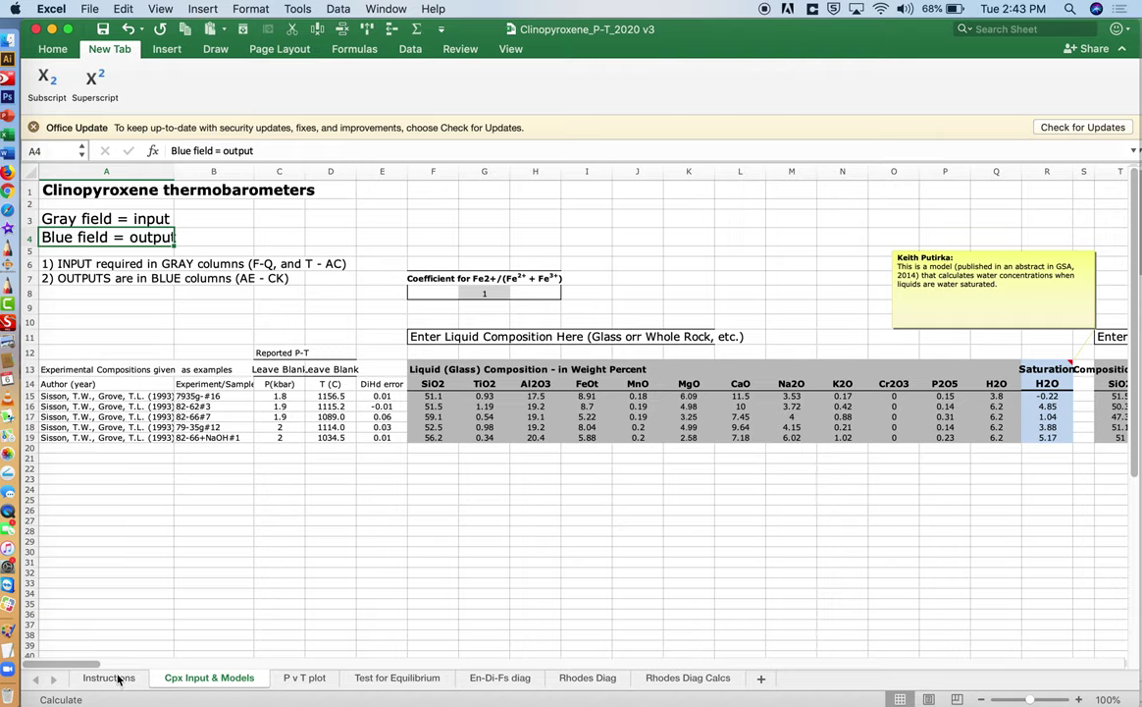
click(119, 215)
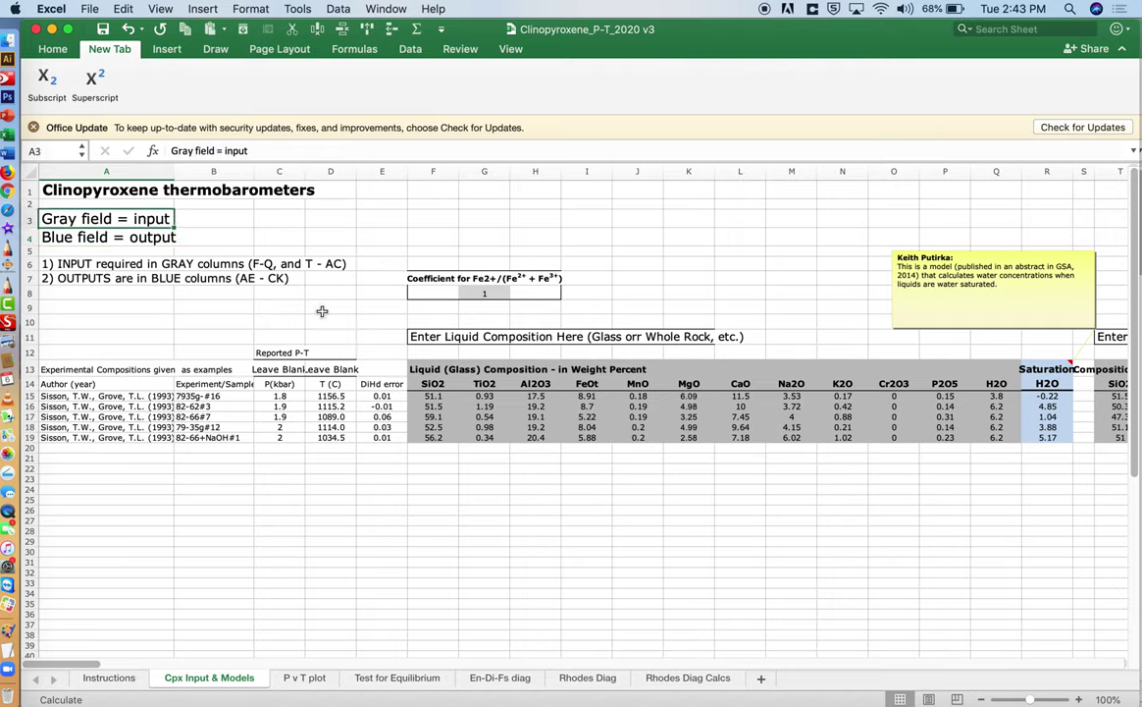
drag(432, 396, 996, 437)
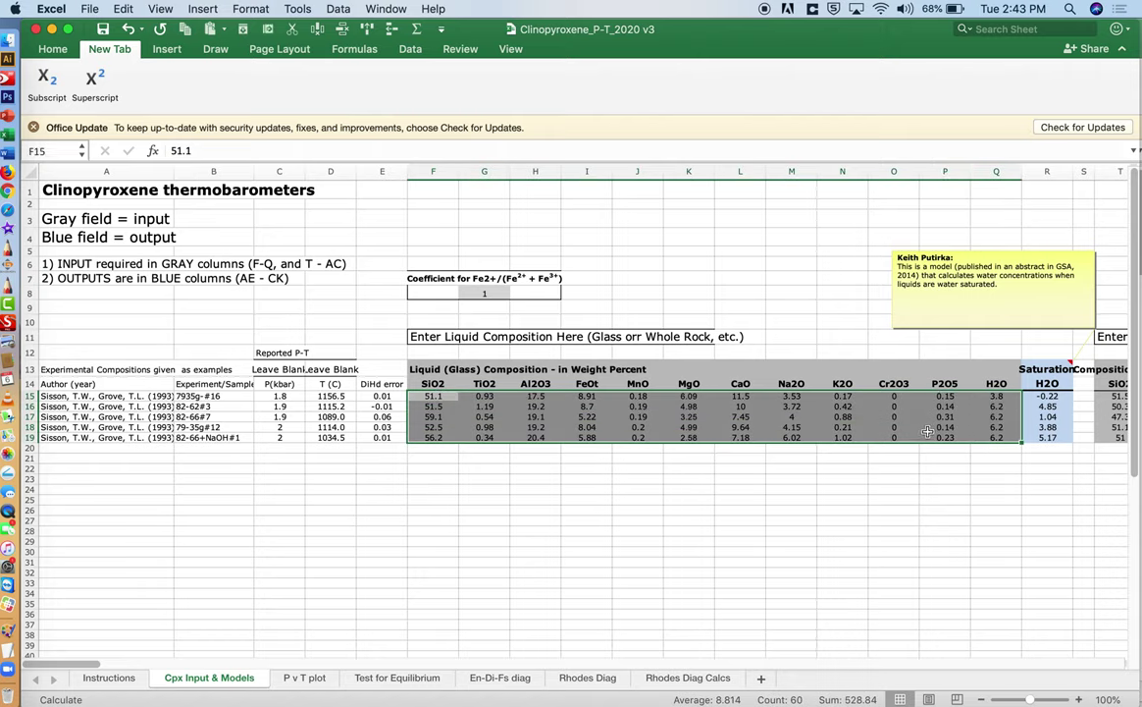
click(430, 368)
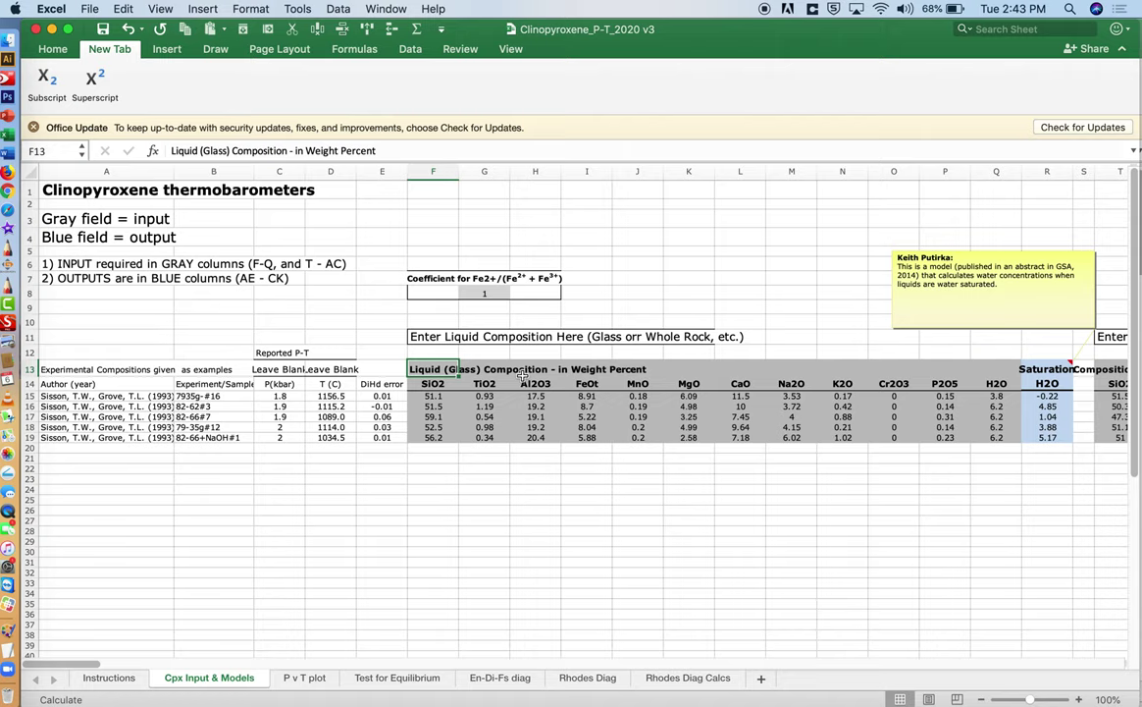
Step: Correct the typo in cell F11 so it reads "Enter Liquid Composition Here (Glass or Whole Rock, etc.)"
click(447, 336)
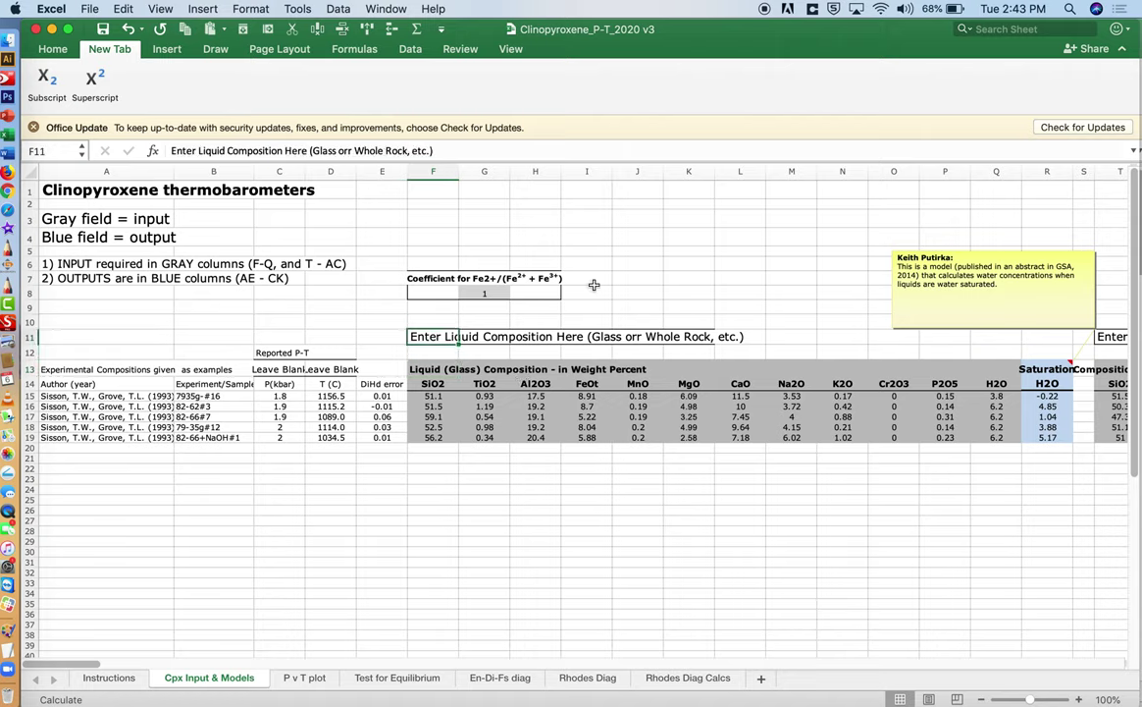
click(351, 152)
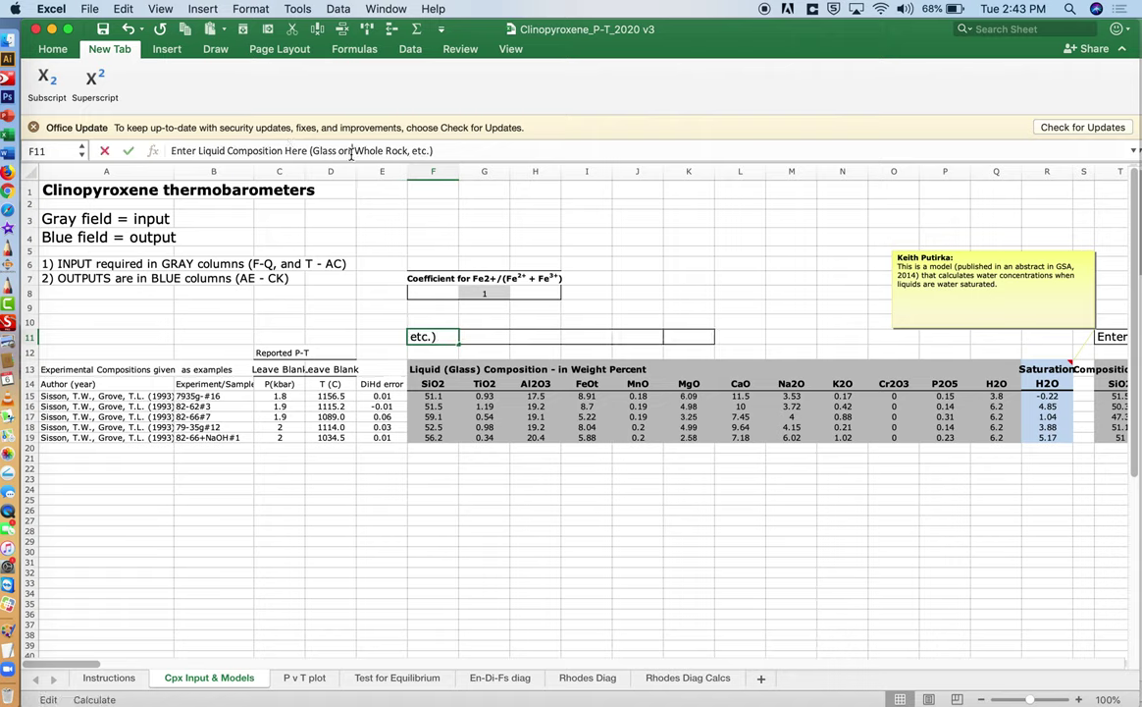
key(BackSpace)
key(Return)
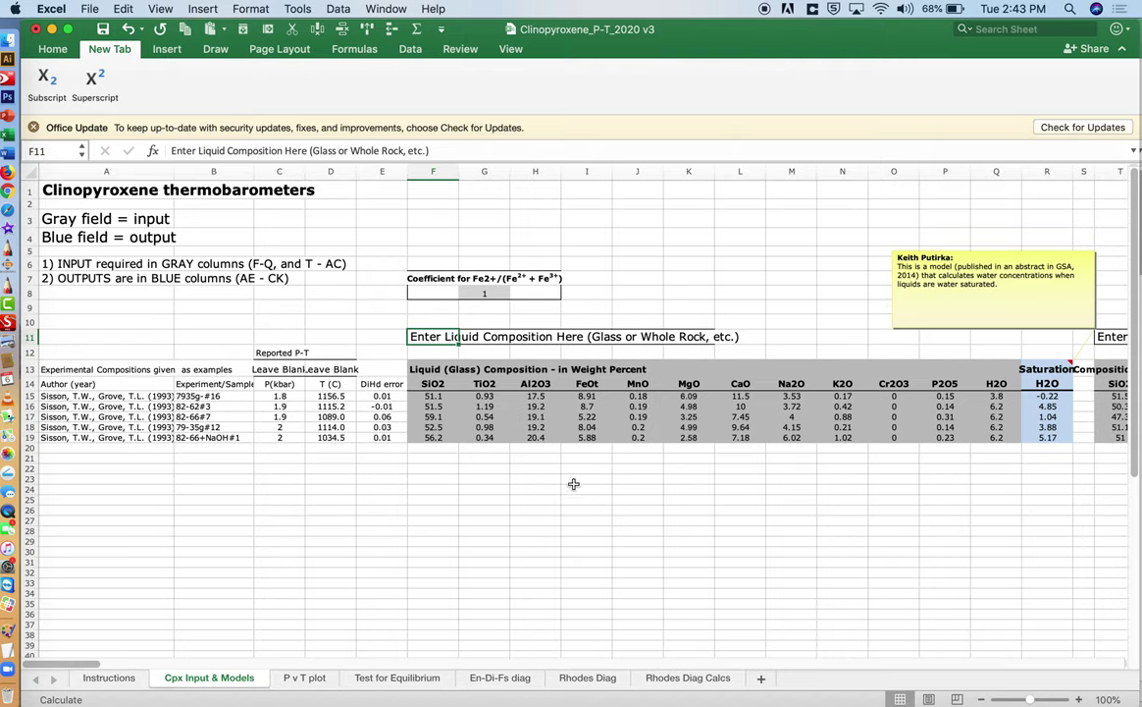
Step: Try 0.5 as the coefficient for Fe2+/(Fe2+ + Fe3+) in G8 and undo the entry
click(479, 292)
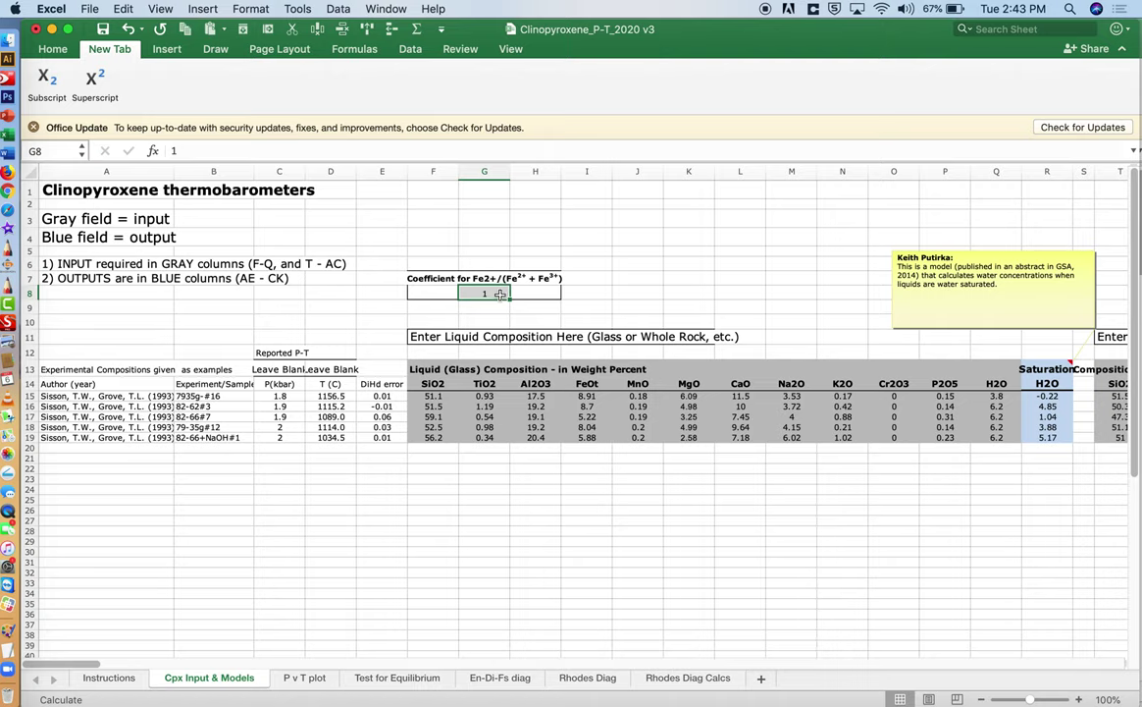
text(0.5)
key(super+z)
Step: Examine the gray liquid composition block and the gray clinopyroxene composition block with its "Enter Cpx Composition Here" label
drag(417, 369, 849, 432)
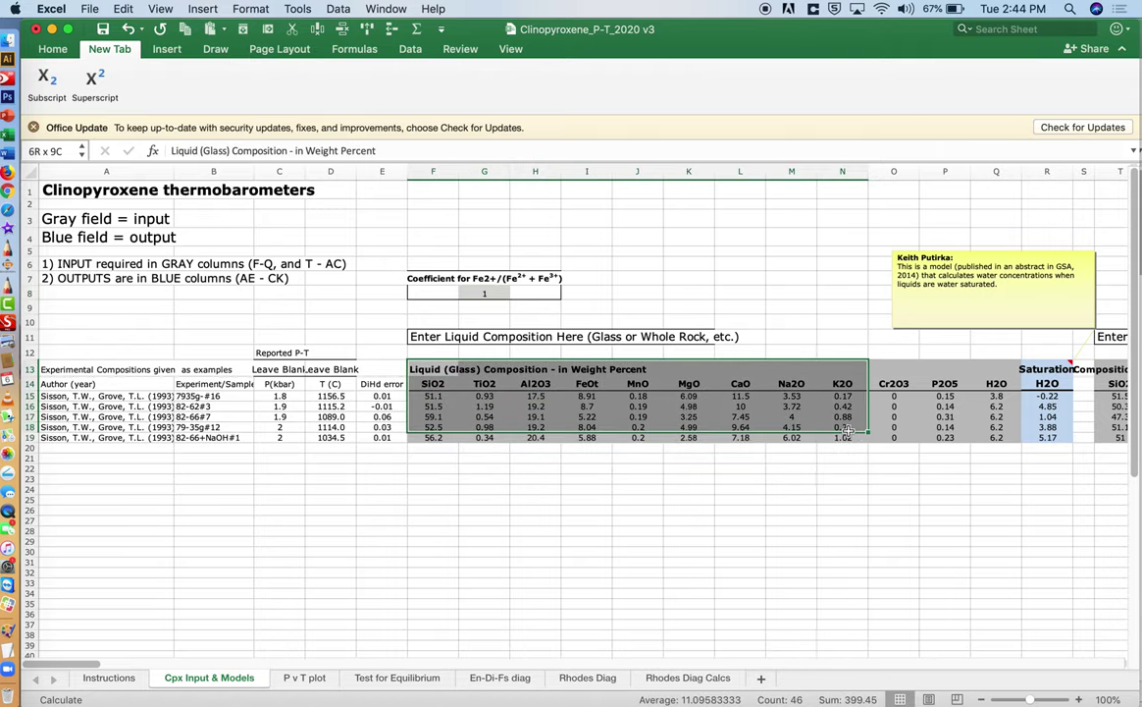
scroll(639, 528, right, 10)
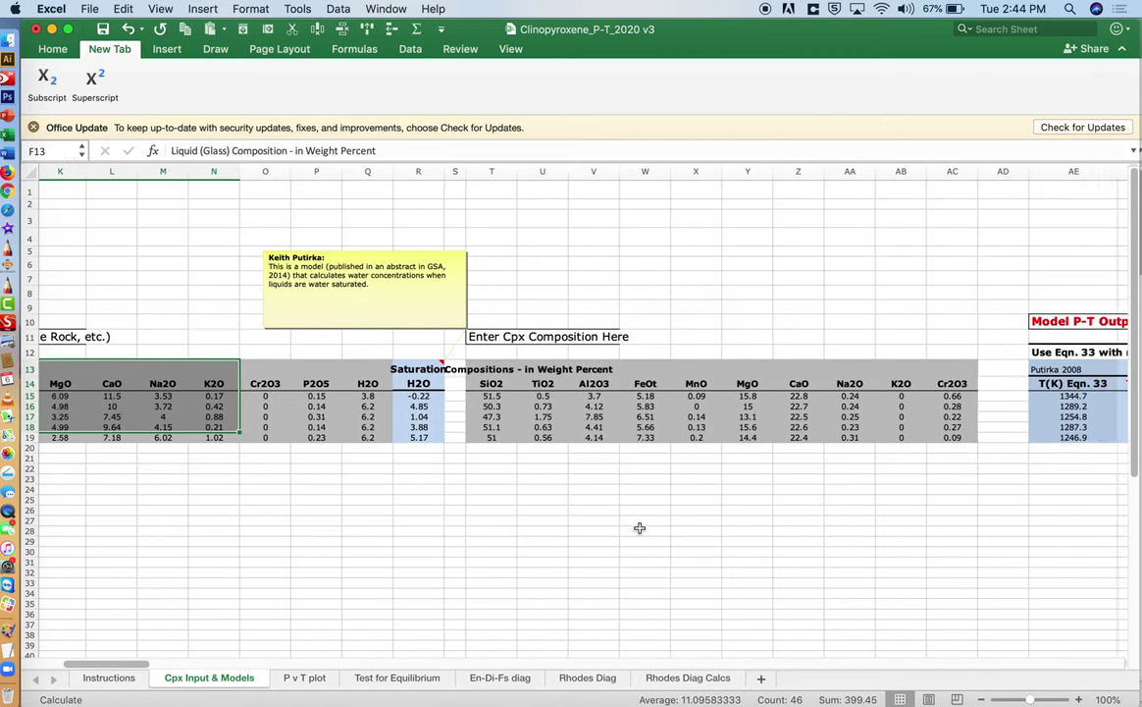
scroll(639, 528, right, 2)
click(395, 332)
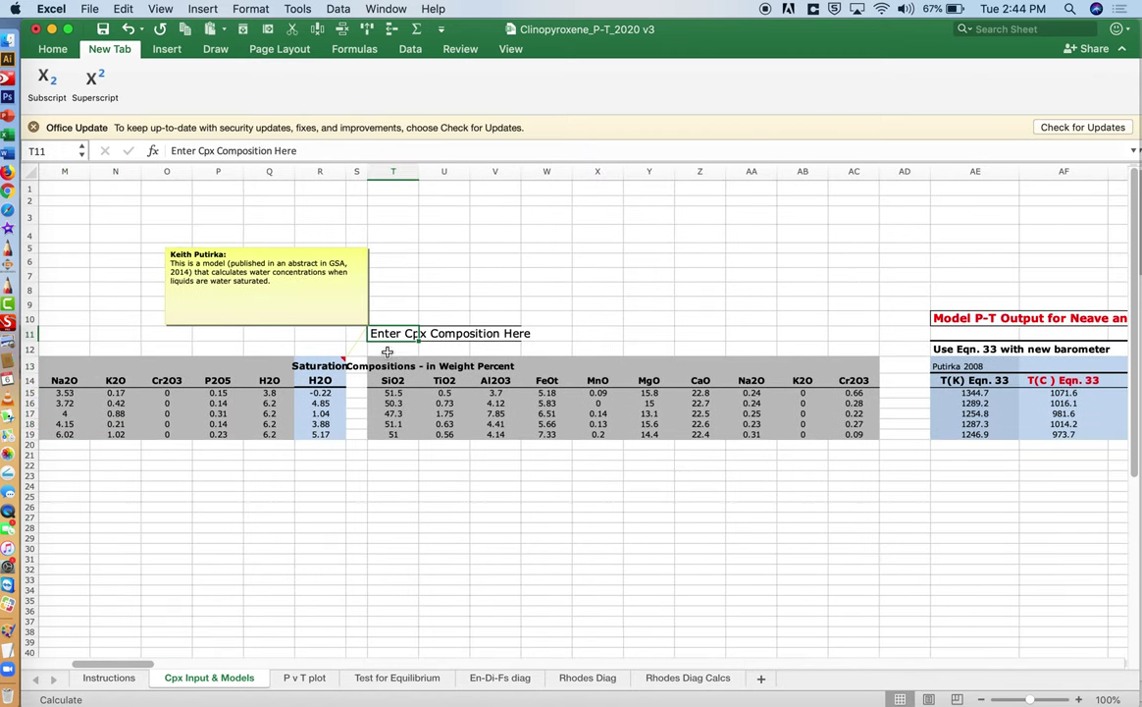
drag(389, 363, 835, 438)
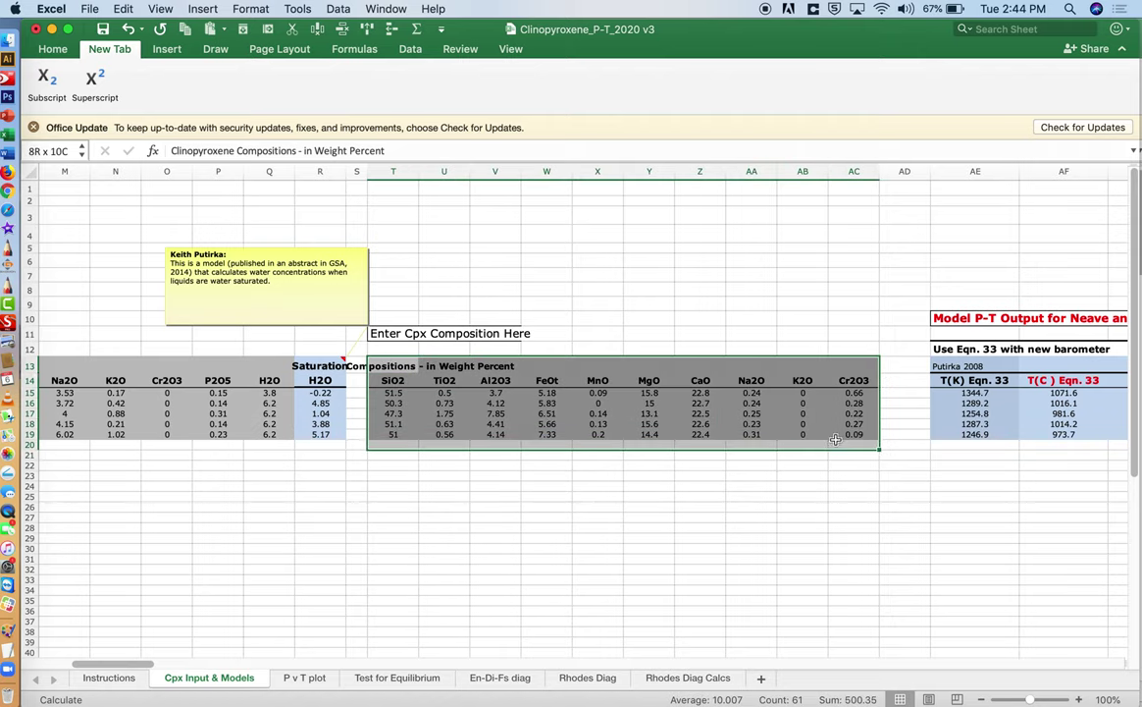
Step: Trace the first sample across row 15, from its clinopyroxene values back to its liquid values and author entry
click(388, 392)
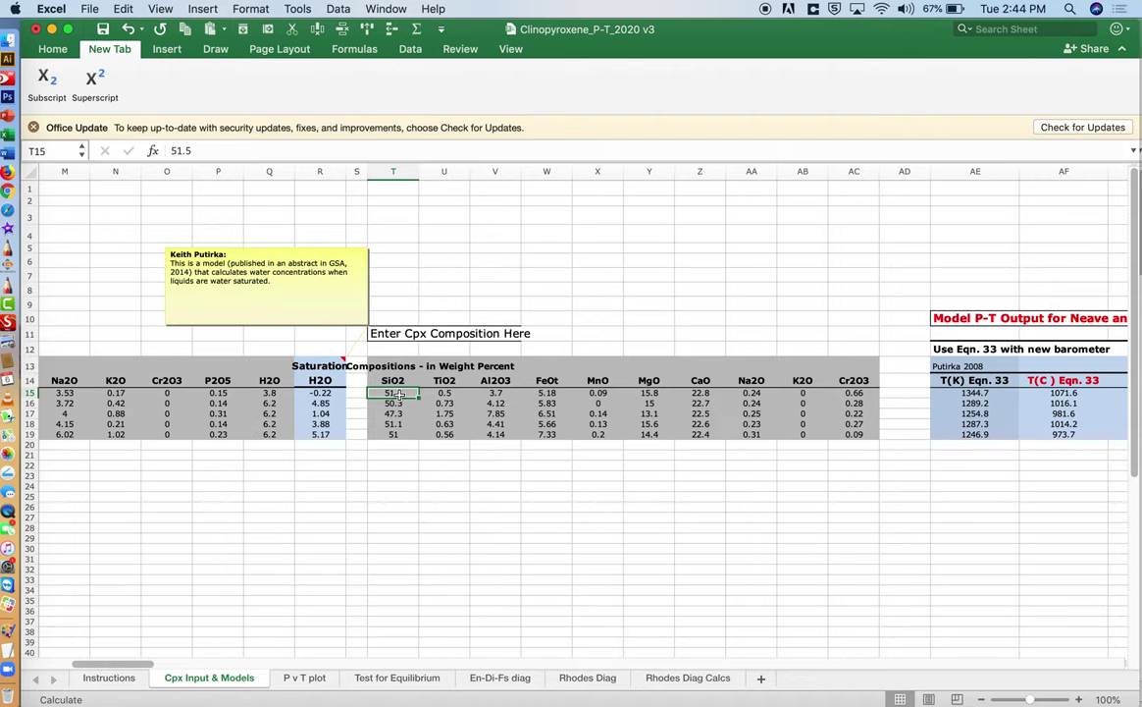
drag(398, 394, 844, 393)
scroll(757, 397, left, 2)
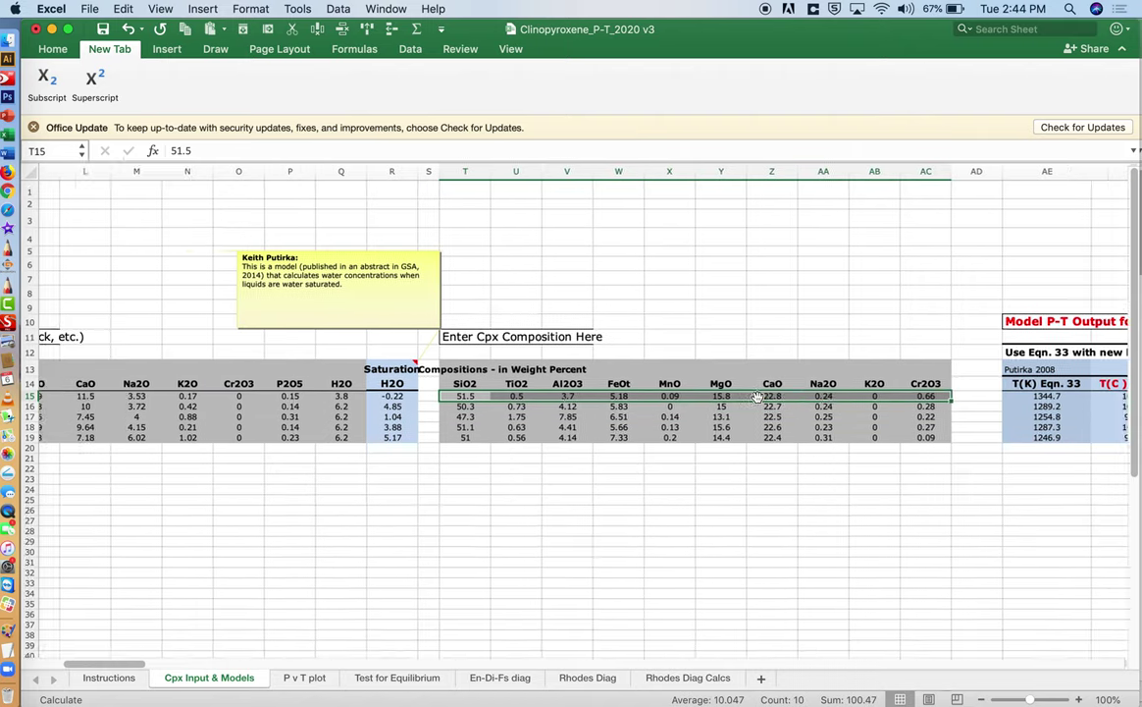
scroll(758, 396, left, 10)
drag(996, 393, 485, 389)
click(157, 392)
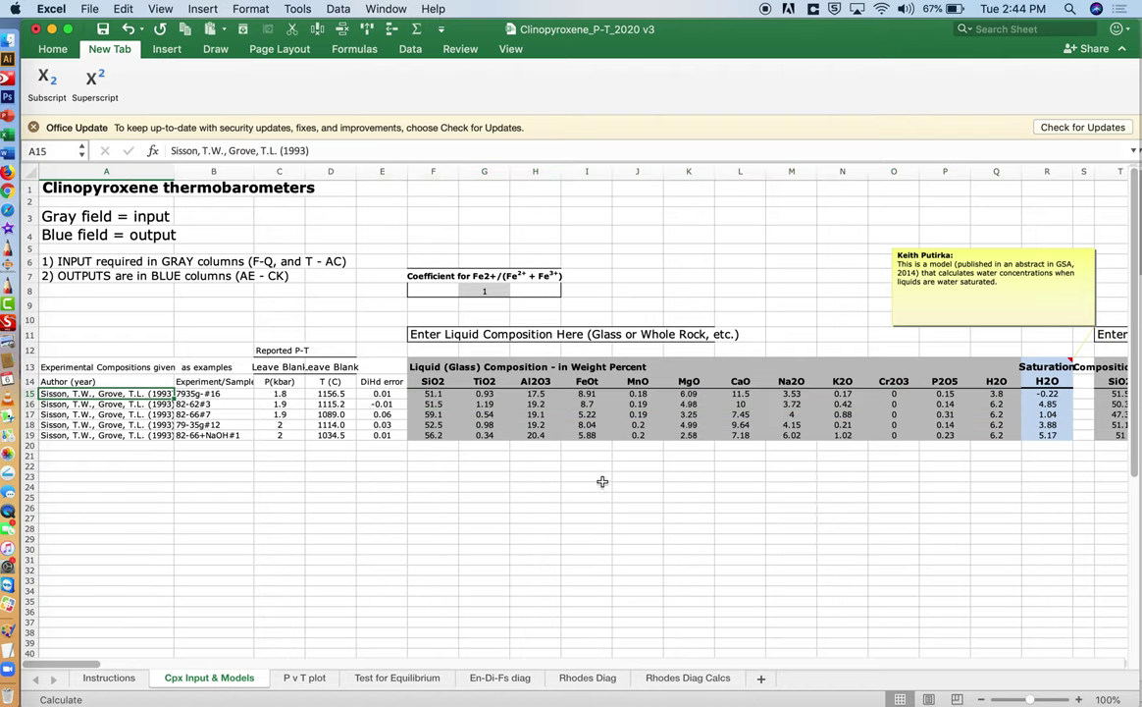
Step: Review the blue-output legend, the blue Saturation H2O column R13:R19 and the liquid H2O inputs in Q15:Q19
scroll(603, 481, right, 10)
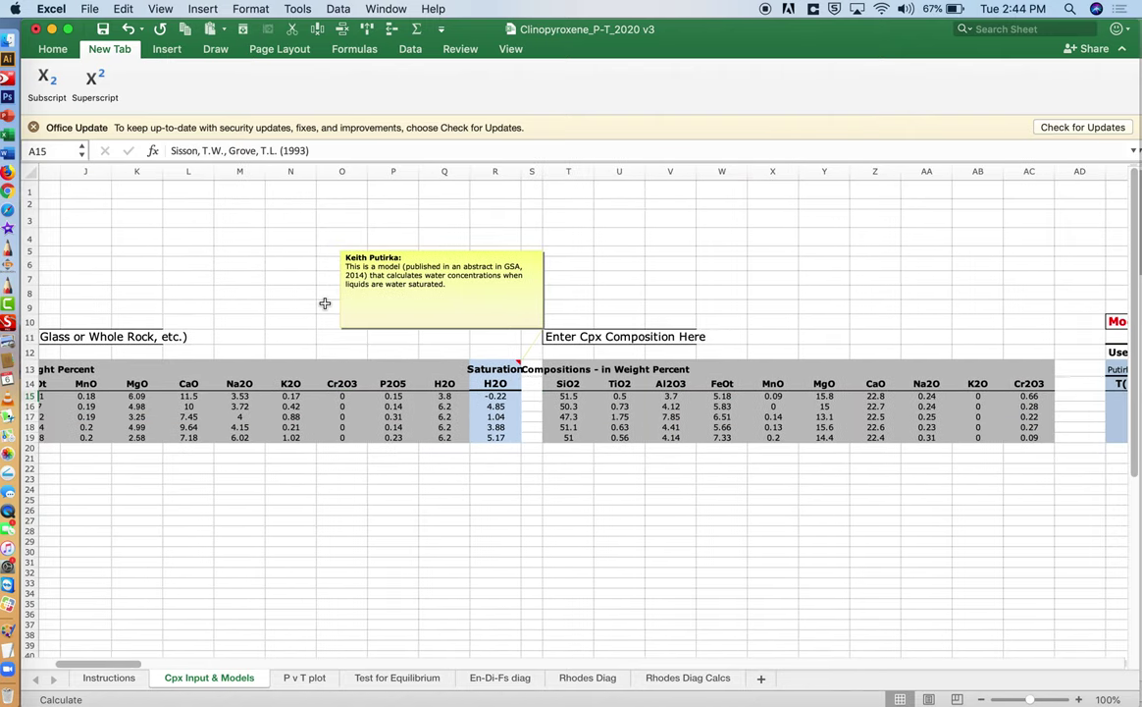
scroll(325, 303, left, 10)
drag(689, 237, 98, 236)
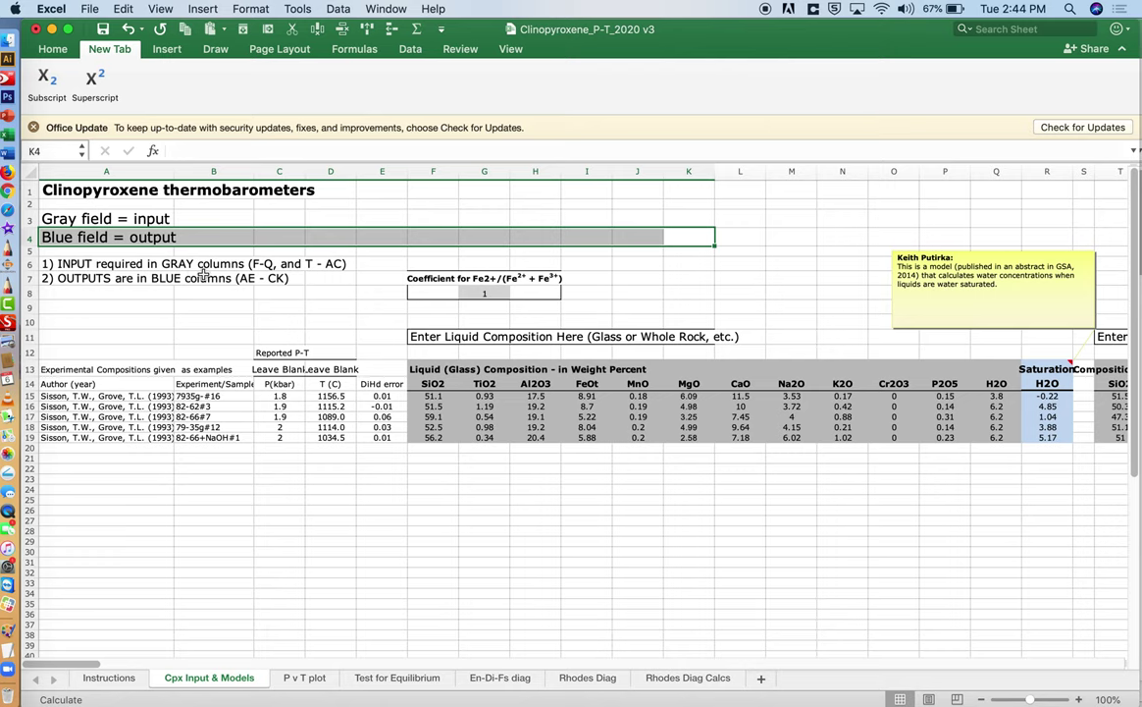
click(125, 232)
scroll(717, 474, right, 4)
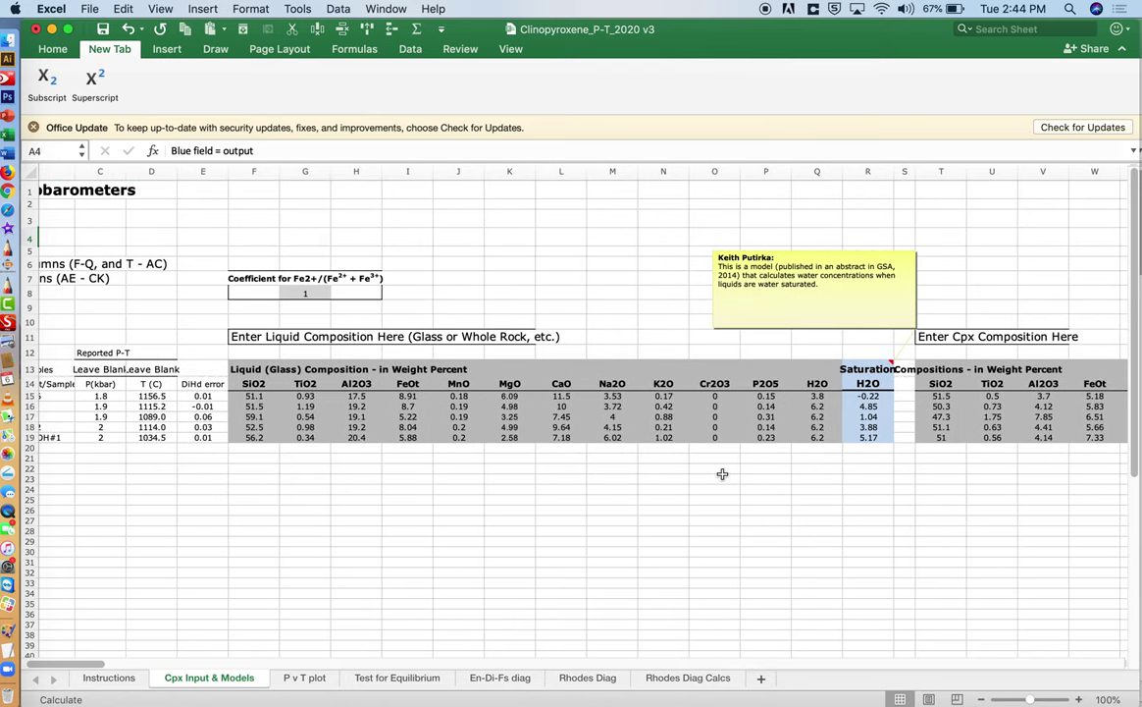
drag(868, 370, 876, 441)
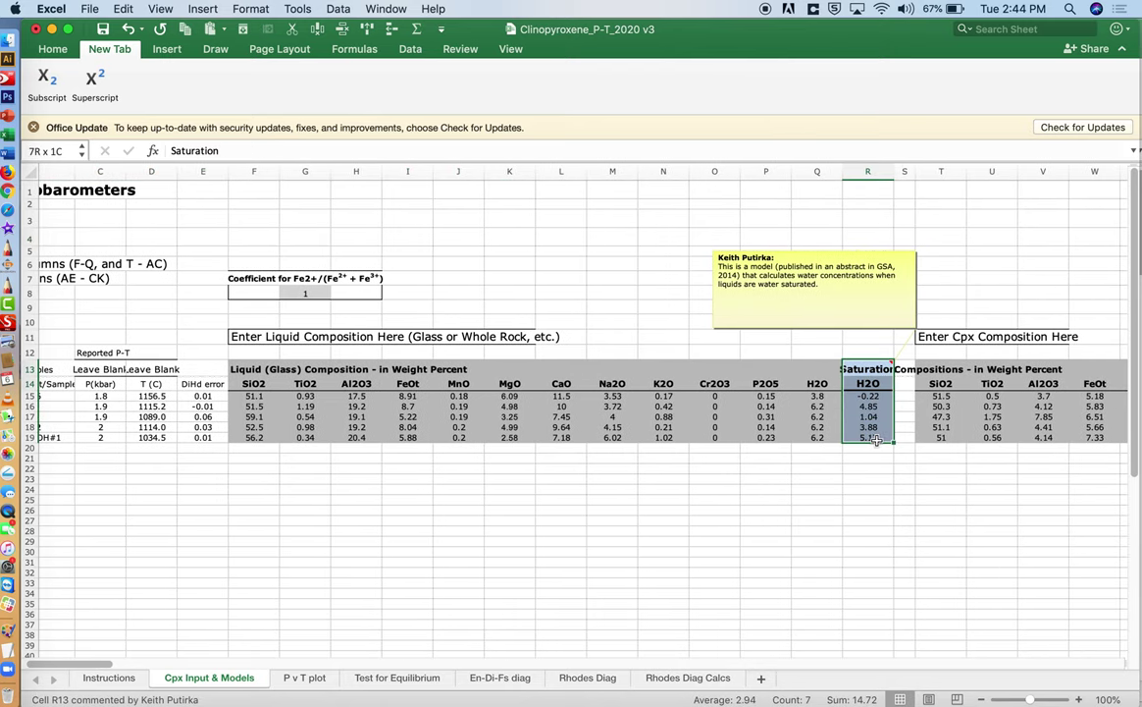
drag(817, 395, 817, 437)
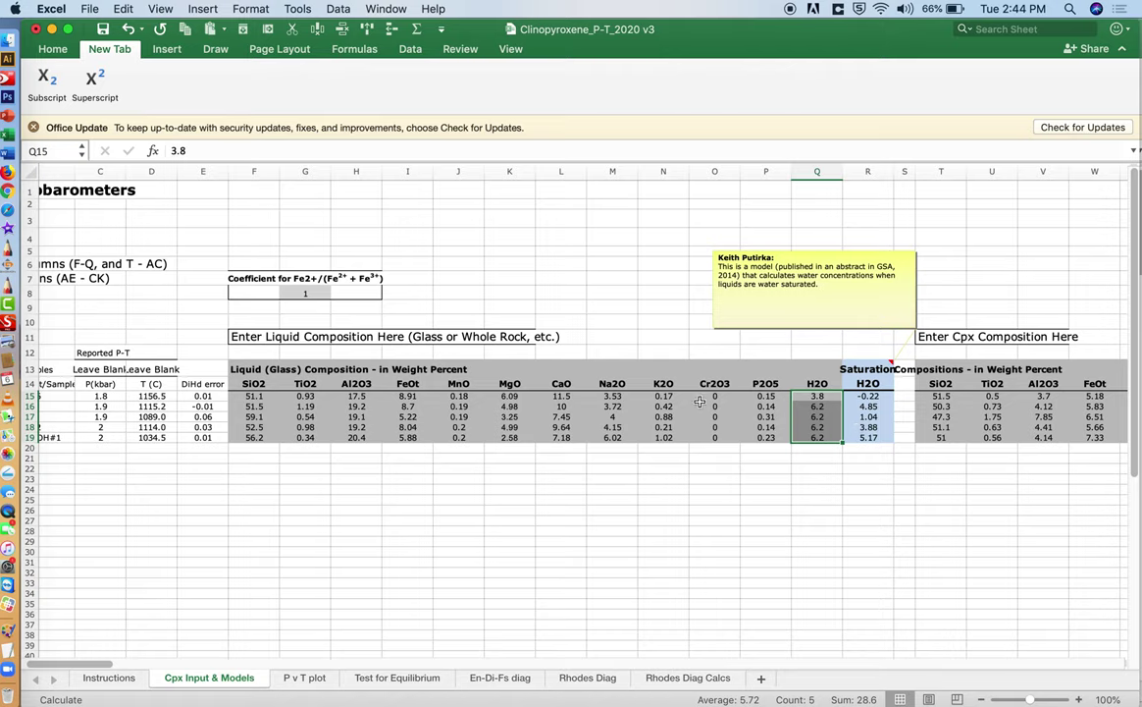
Step: Examine the liquid compositions in rows 15 and 16 and the calculated Saturation H2O cells R15:R19
click(258, 396)
drag(258, 396, 816, 402)
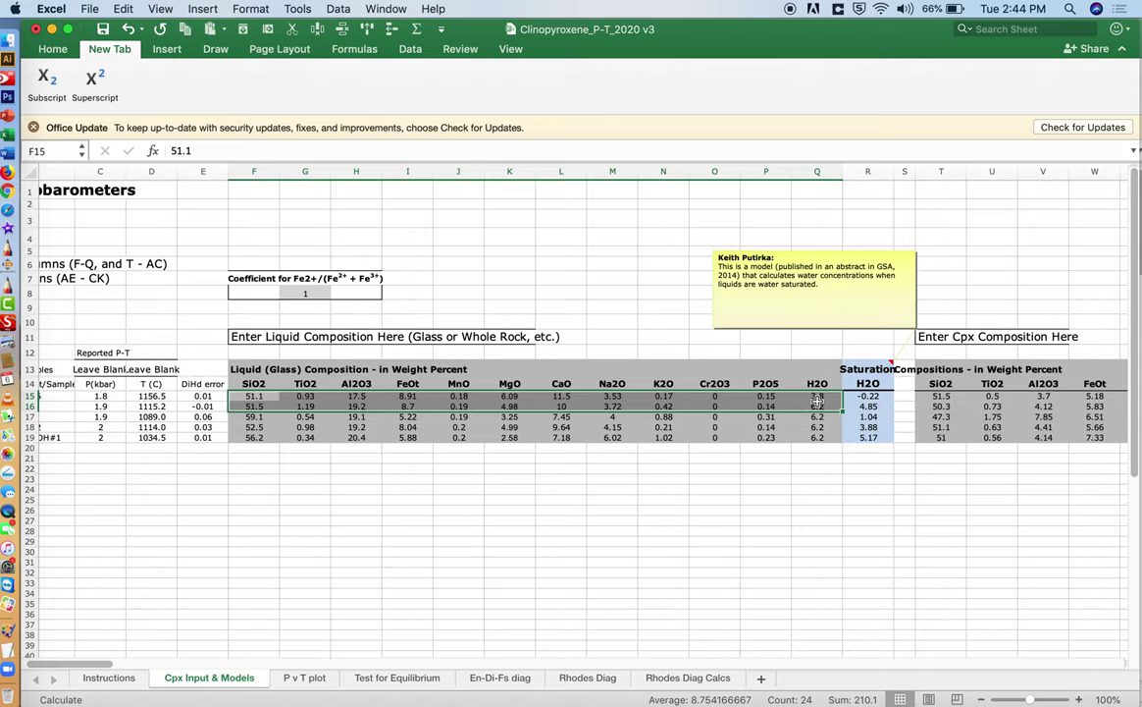
scroll(719, 454, right, 15)
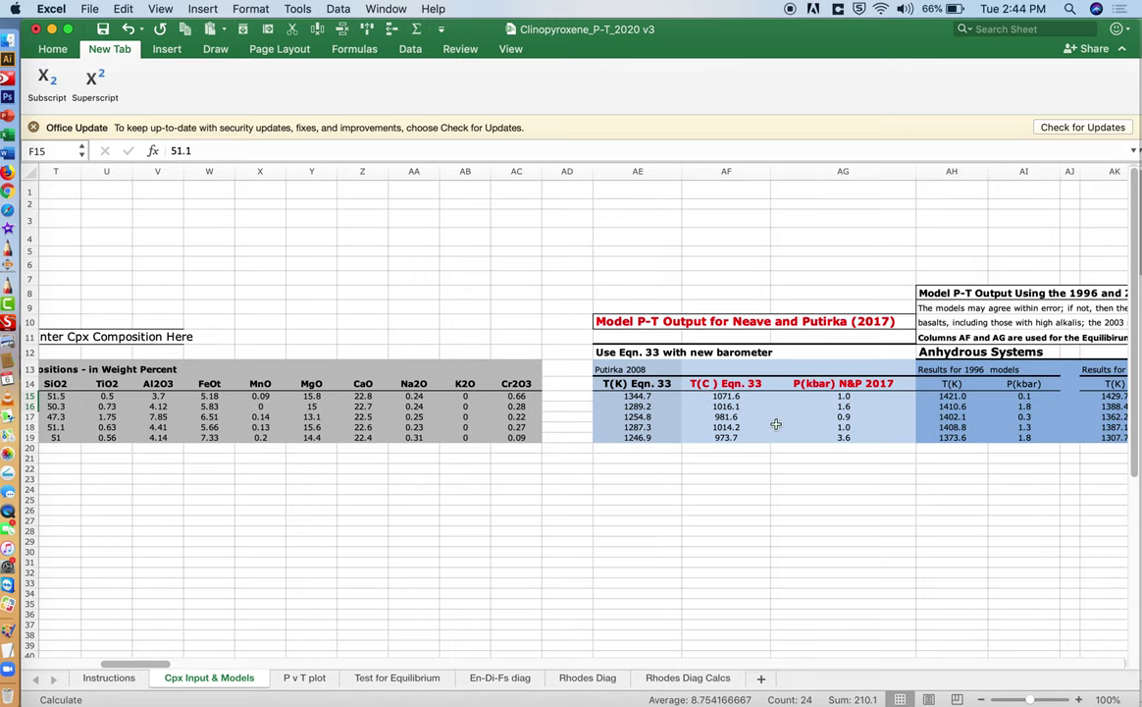
scroll(638, 429, left, 15)
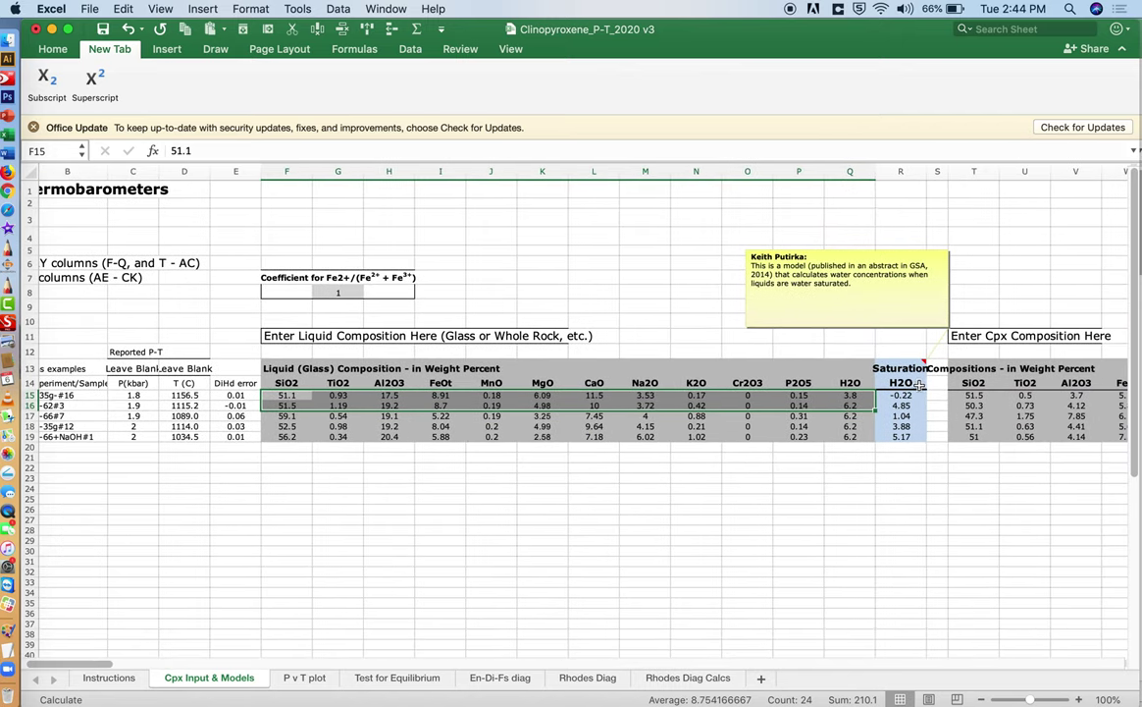
drag(901, 395, 908, 438)
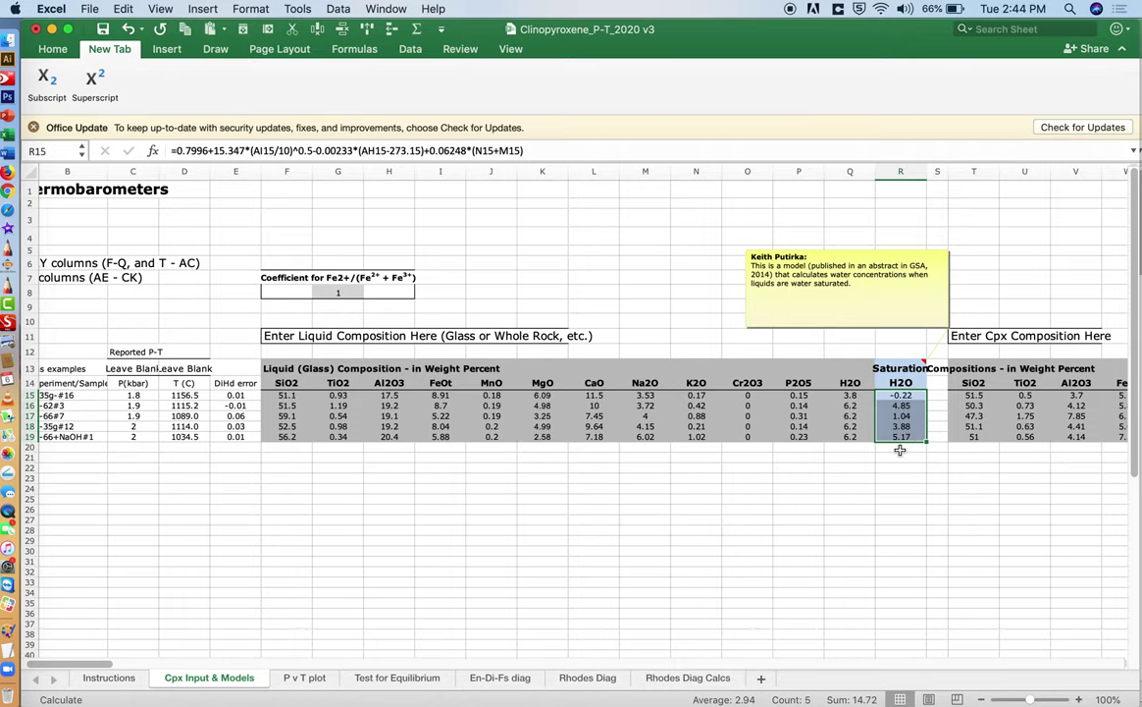
Step: Select columns AE through BJ to examine the full span of model pressure-temperature outputs, and inspect cell BJ15
scroll(900, 449, right, 10)
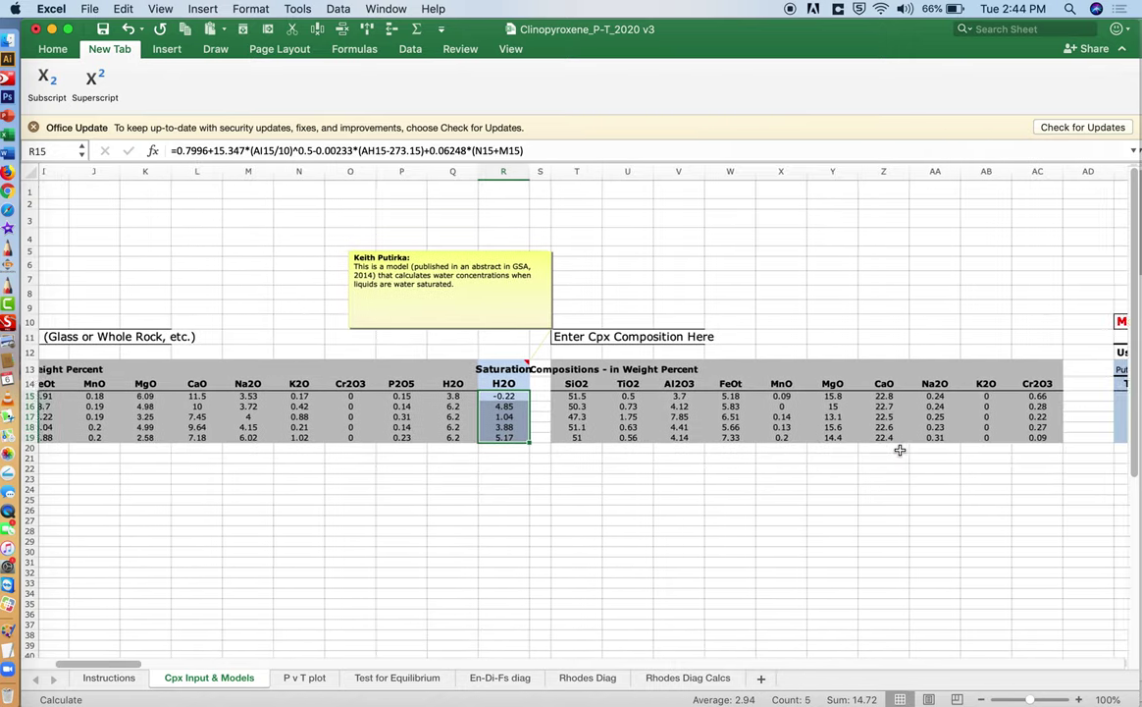
scroll(900, 450, right, 5)
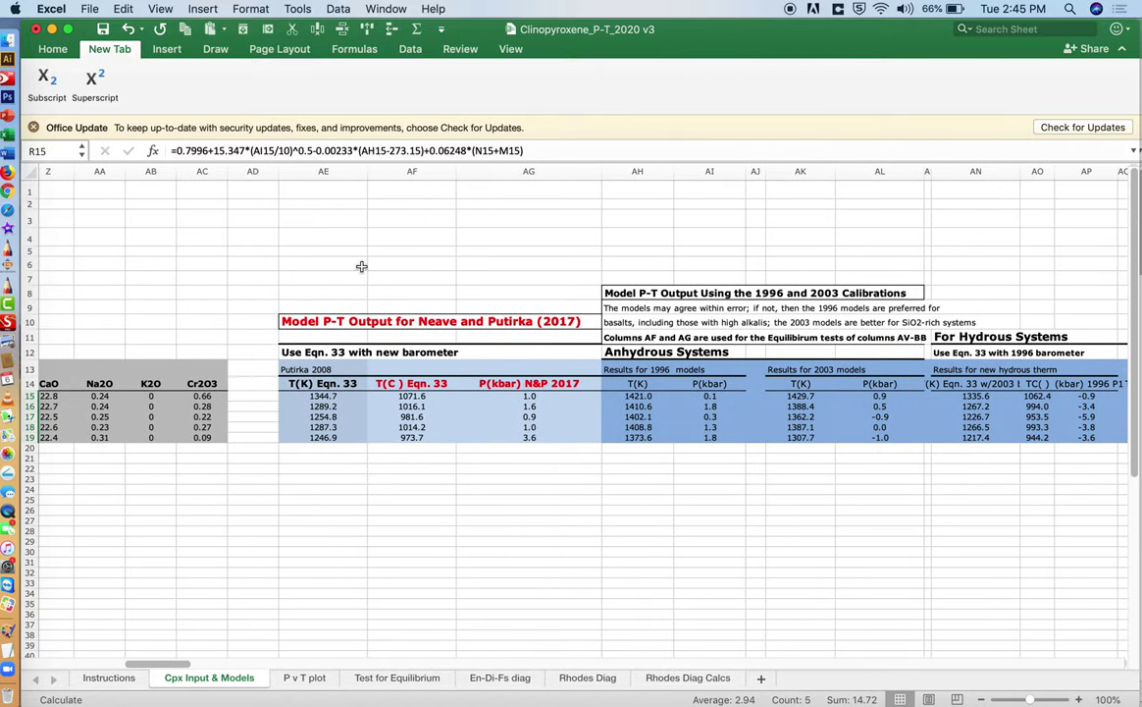
click(323, 172)
scroll(592, 306, right, 10)
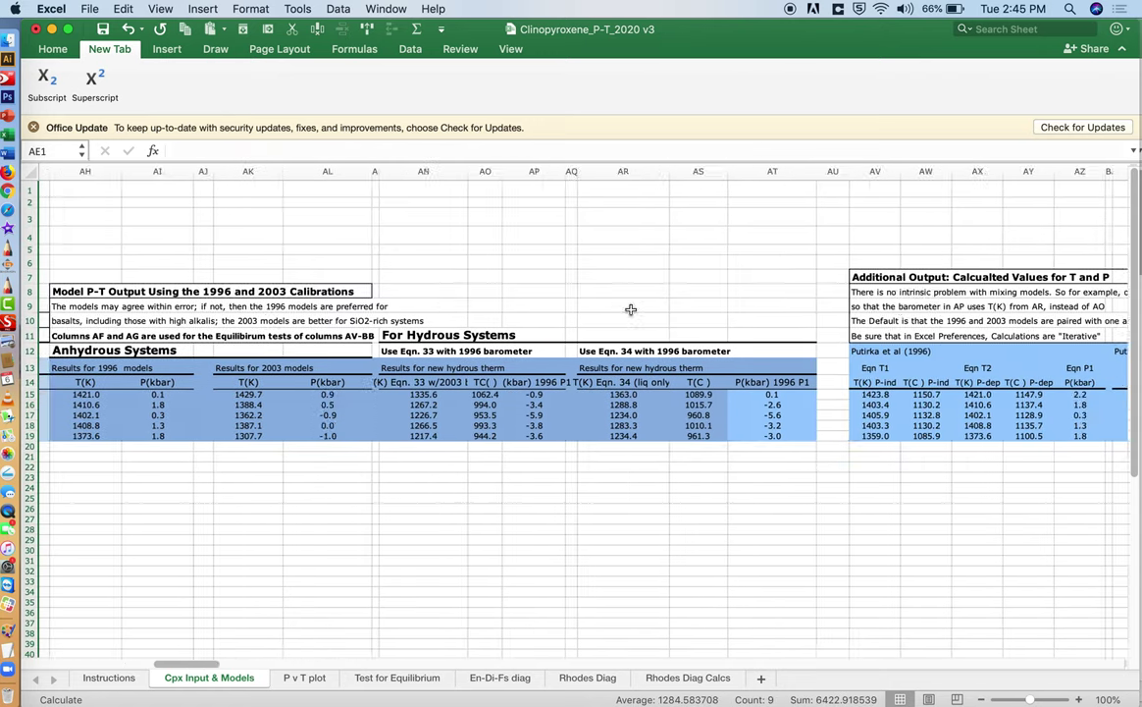
scroll(783, 291, right, 3)
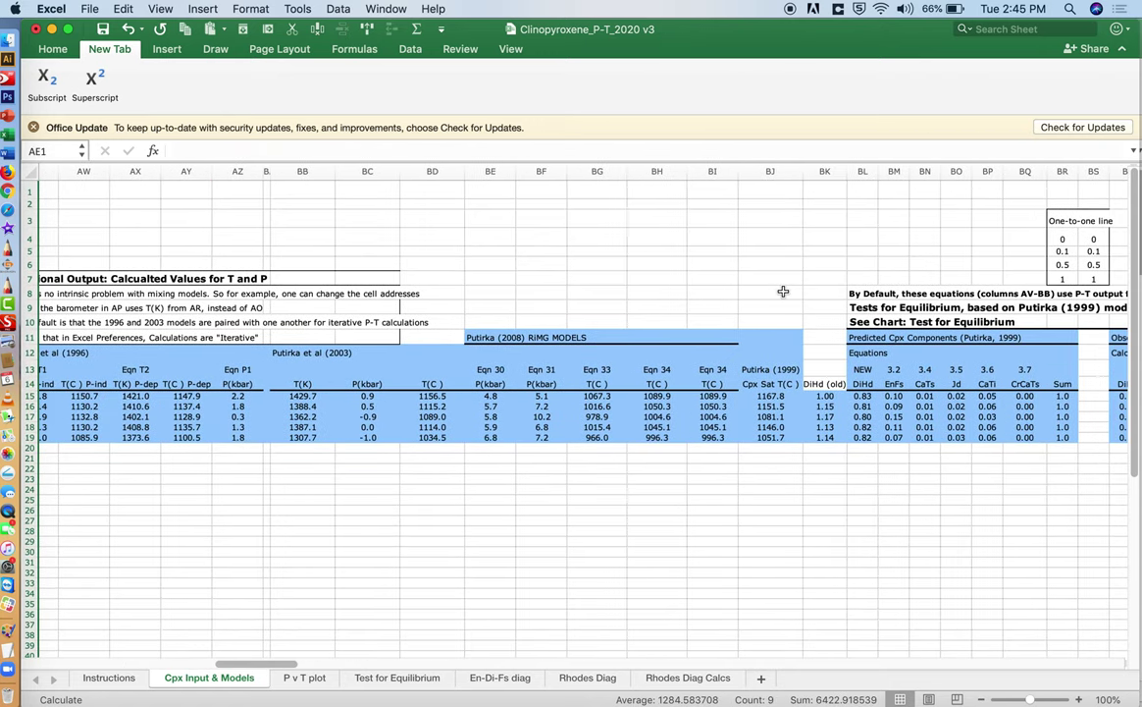
shift+click(775, 171)
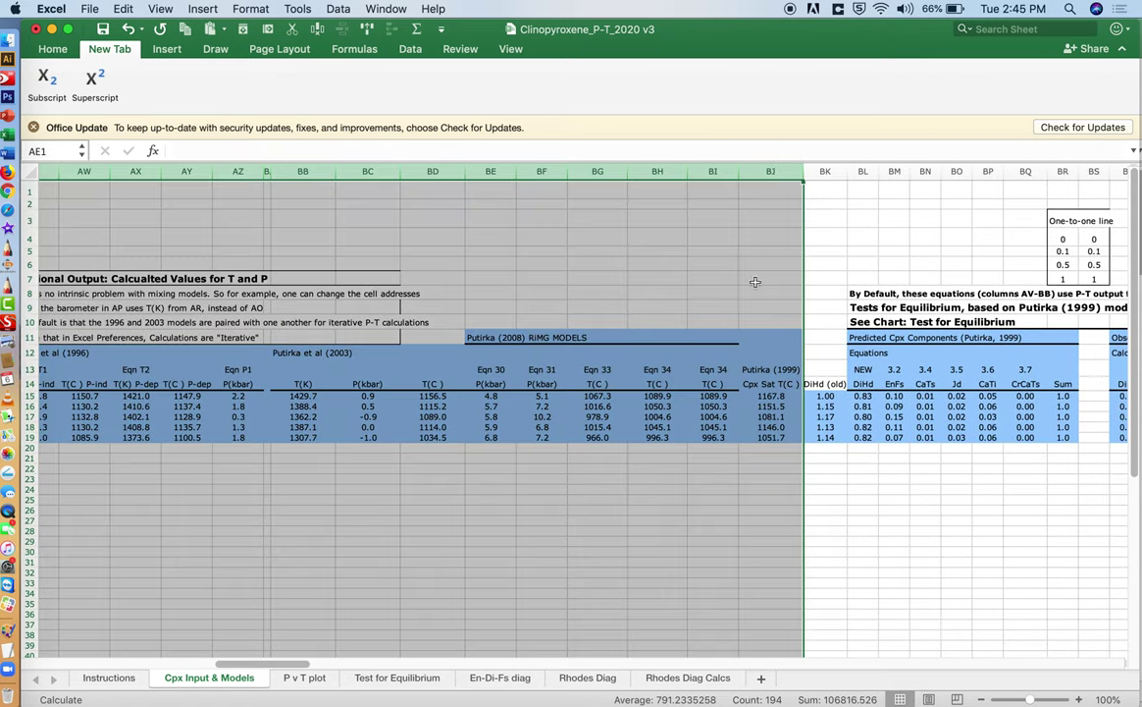
click(758, 396)
Step: Examine the 2017 model P-T output block AE10:AG19 and its N&P 2017 pressure column heading
scroll(760, 395, left, 10)
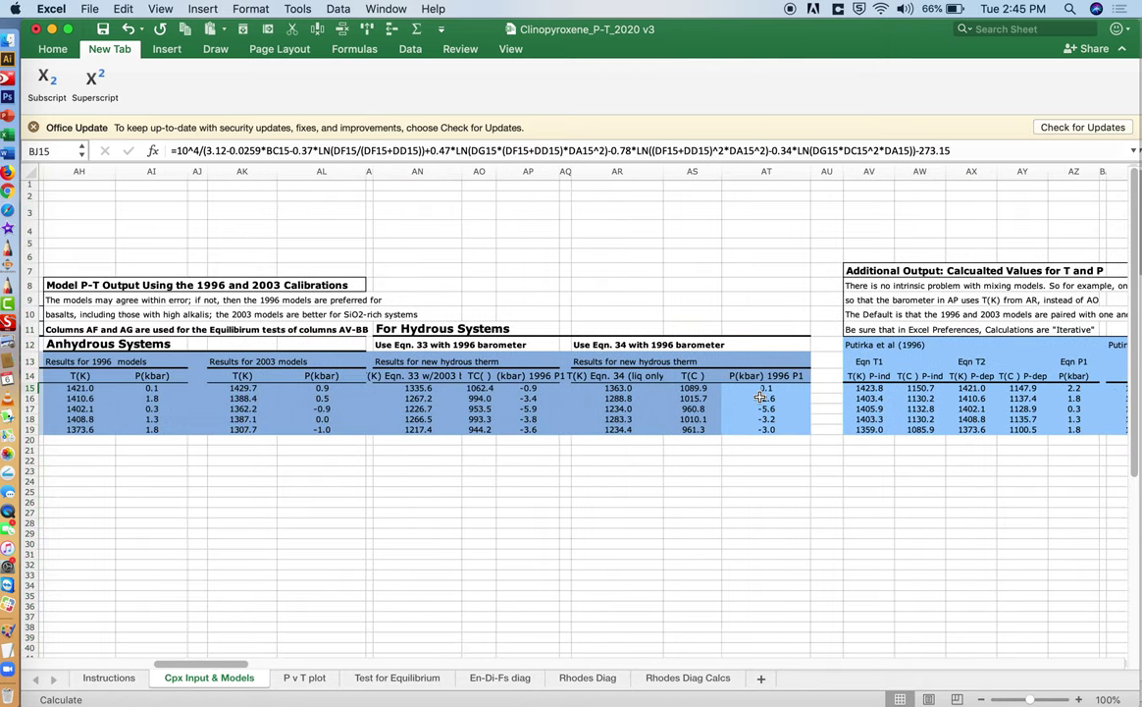
scroll(760, 396, left, 10)
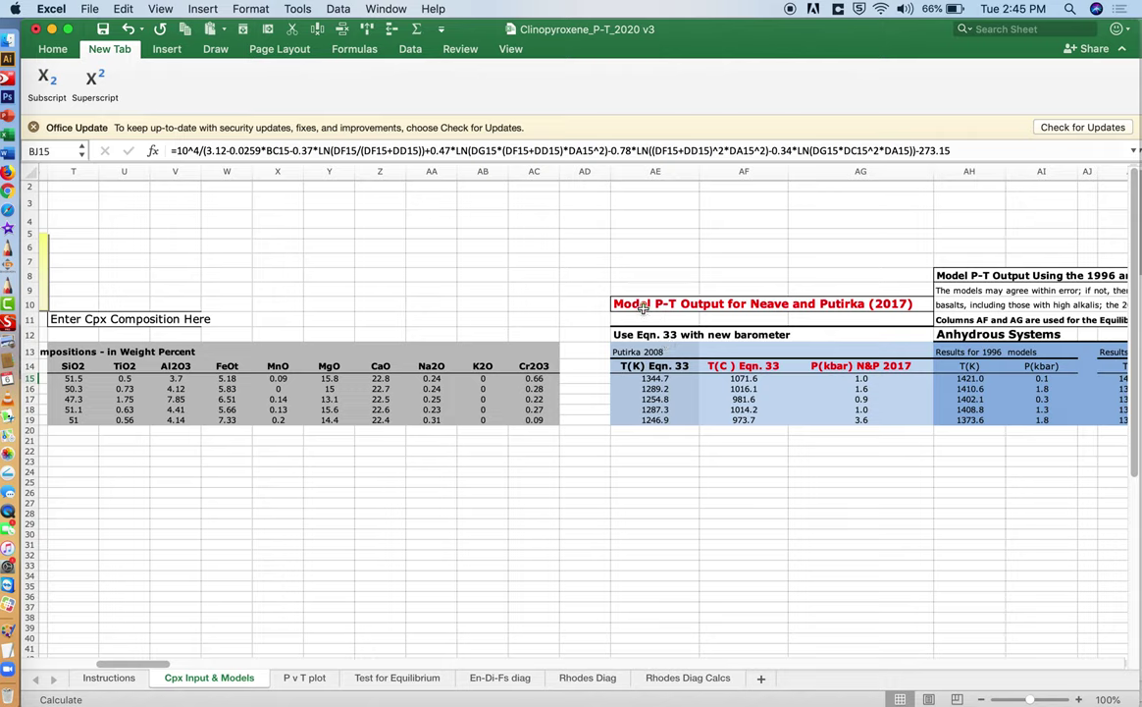
drag(643, 307, 857, 418)
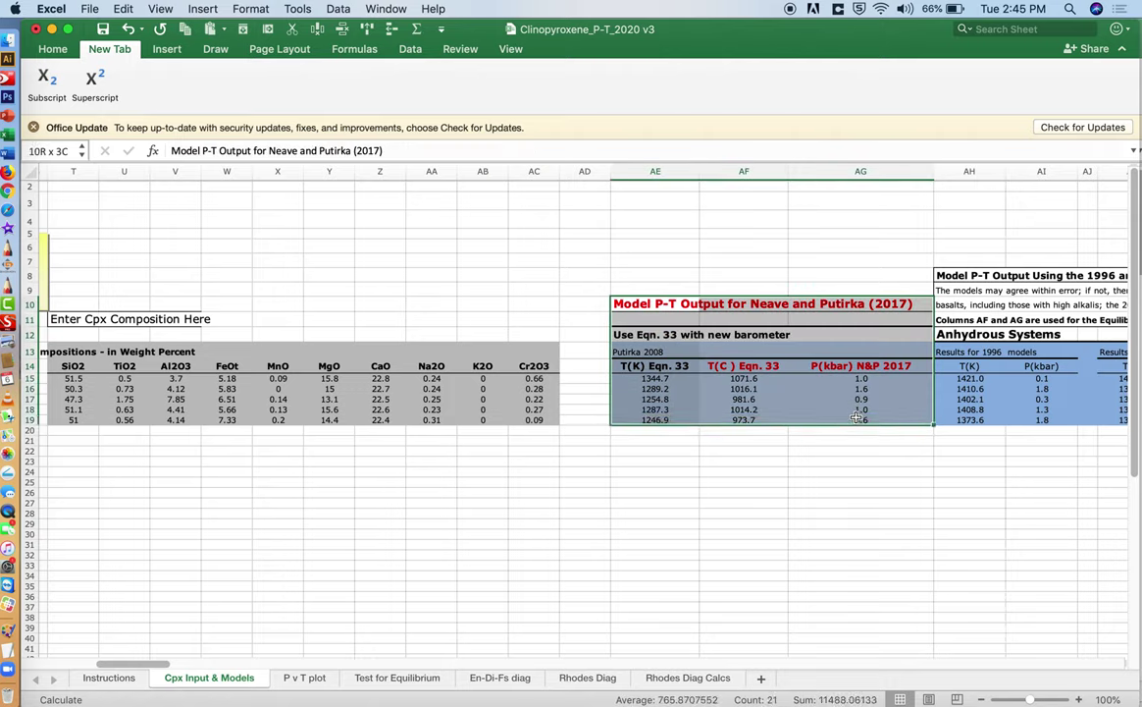
click(793, 366)
scroll(788, 419, right, 2)
scroll(788, 418, up, 1)
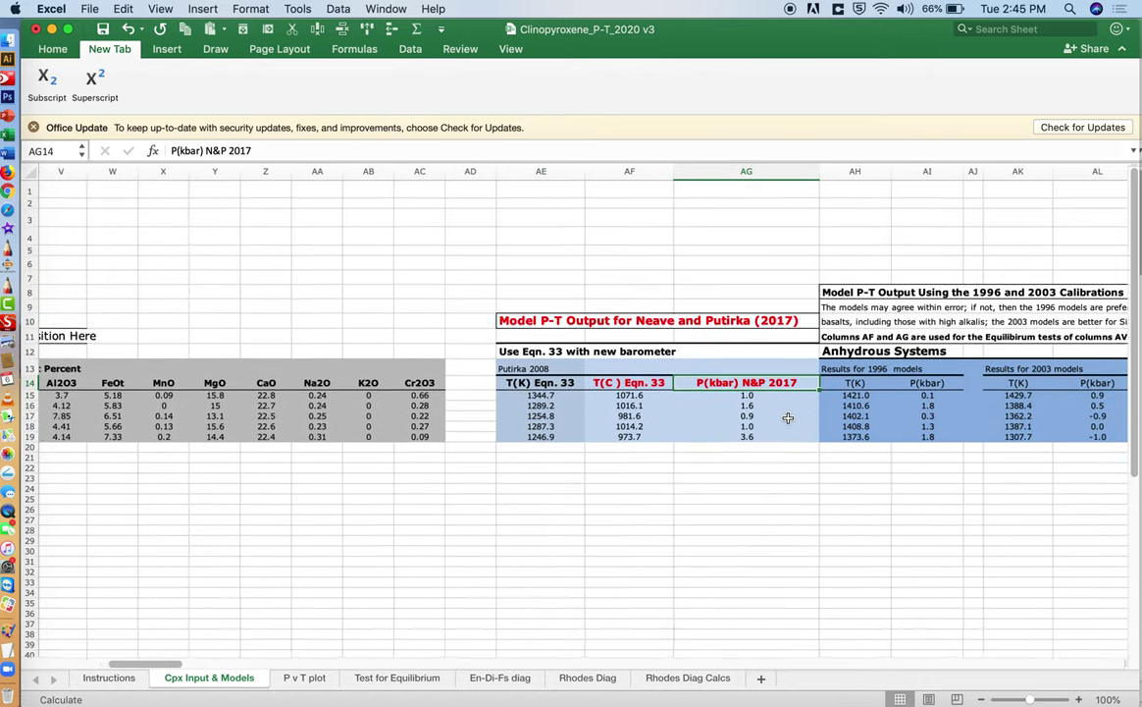
Step: Compare the anhydrous 2003 model results with the Eqn. 33 temperature and N&P 2017 pressure outputs in AF14:AG19
scroll(788, 418, right, 2)
click(947, 370)
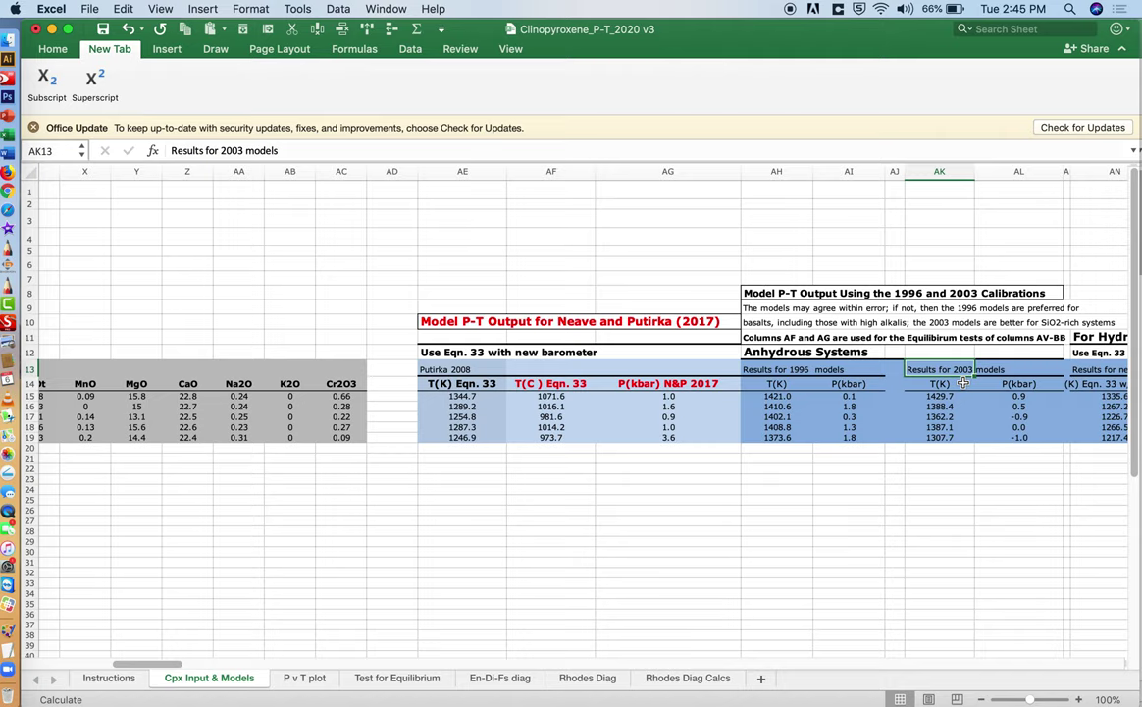
drag(535, 383, 684, 440)
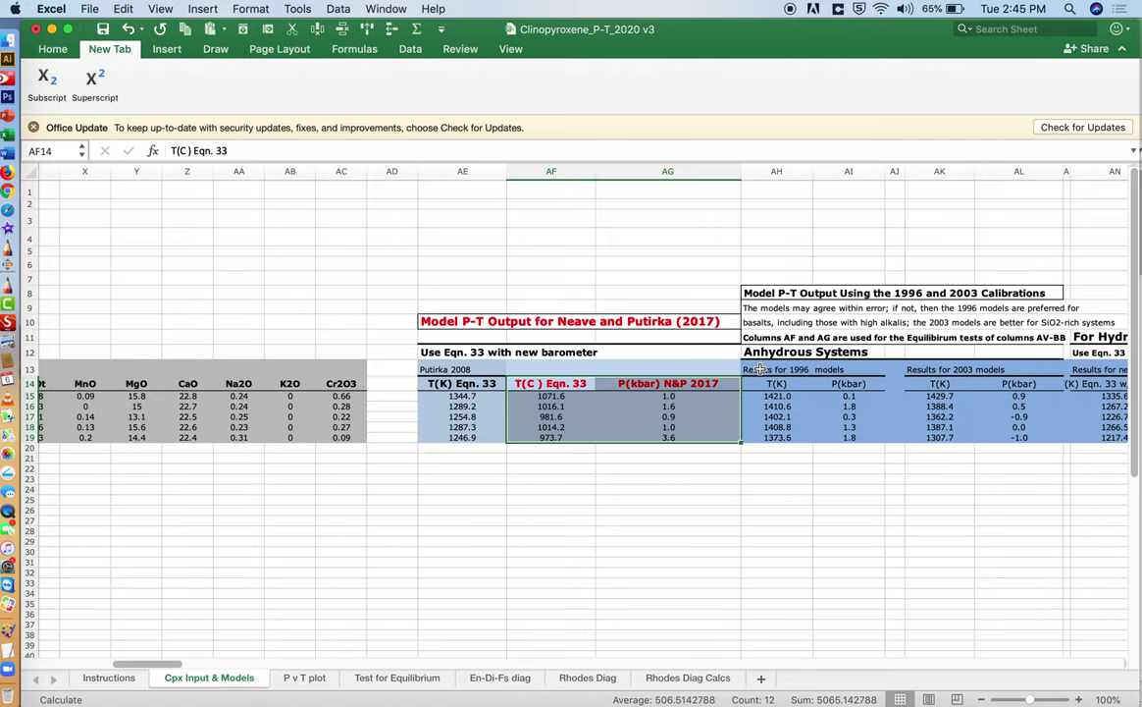
Step: Examine the anhydrous 1996 model results in AH13:AI19, including the pressure column AI14:AI19 and the formulas in AI15 and AH15
drag(760, 369, 811, 444)
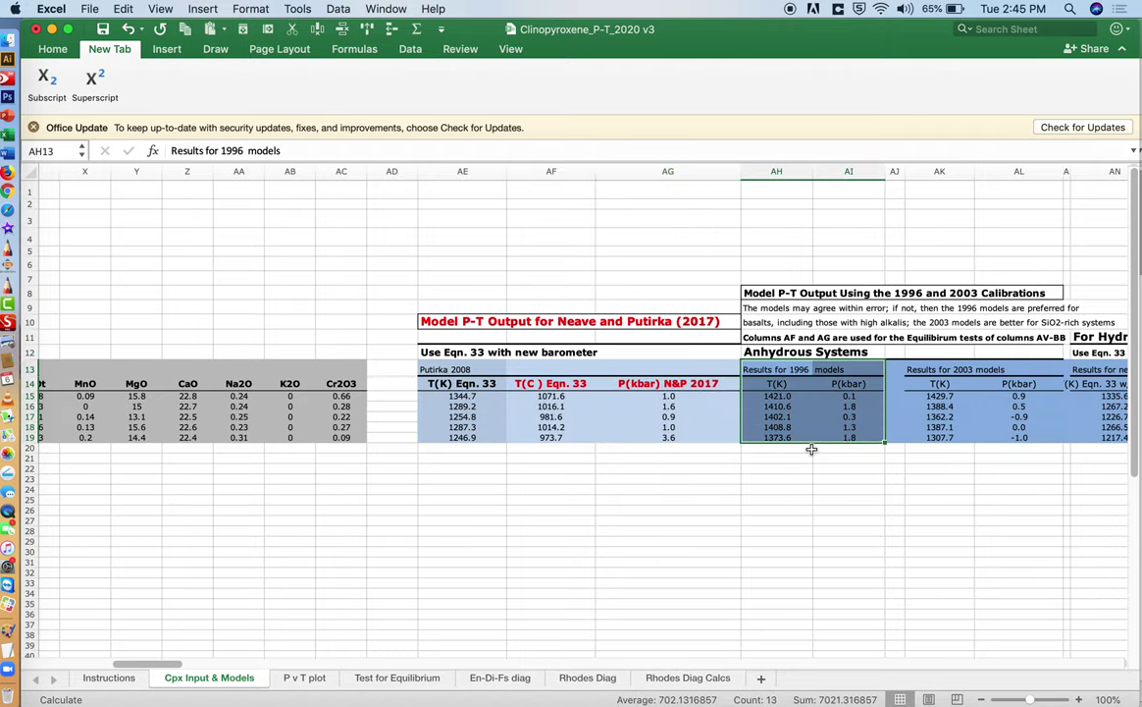
scroll(812, 448, right, 4)
drag(770, 369, 810, 440)
scroll(790, 445, right, 4)
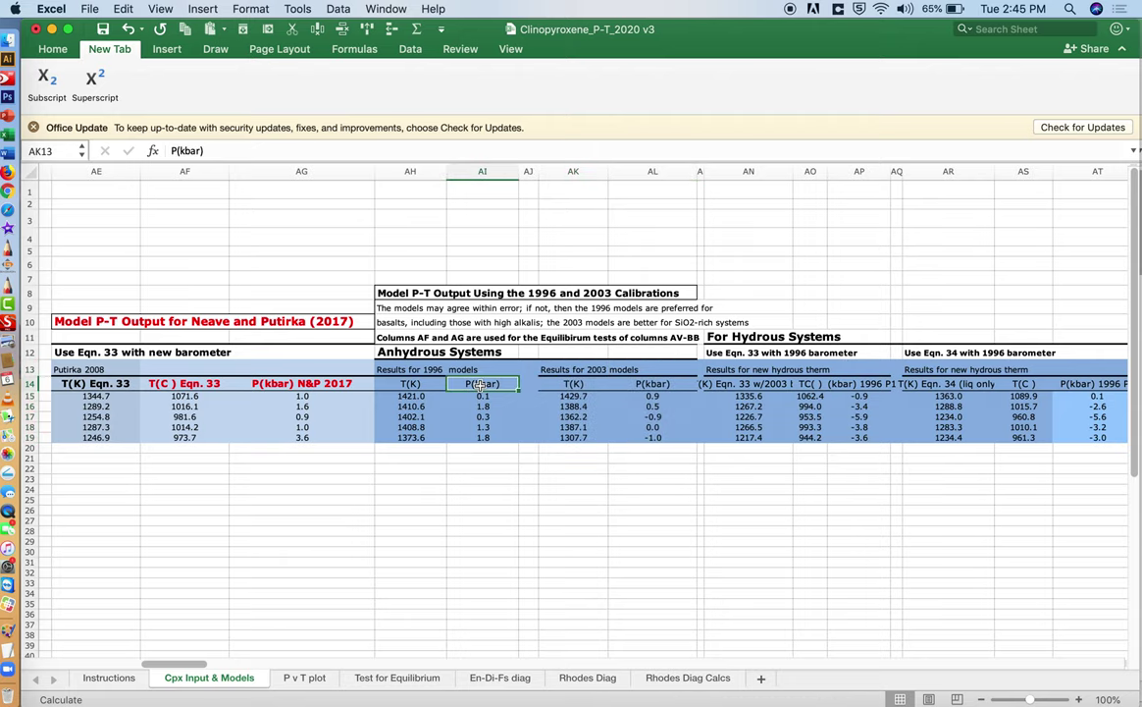
drag(481, 383, 482, 437)
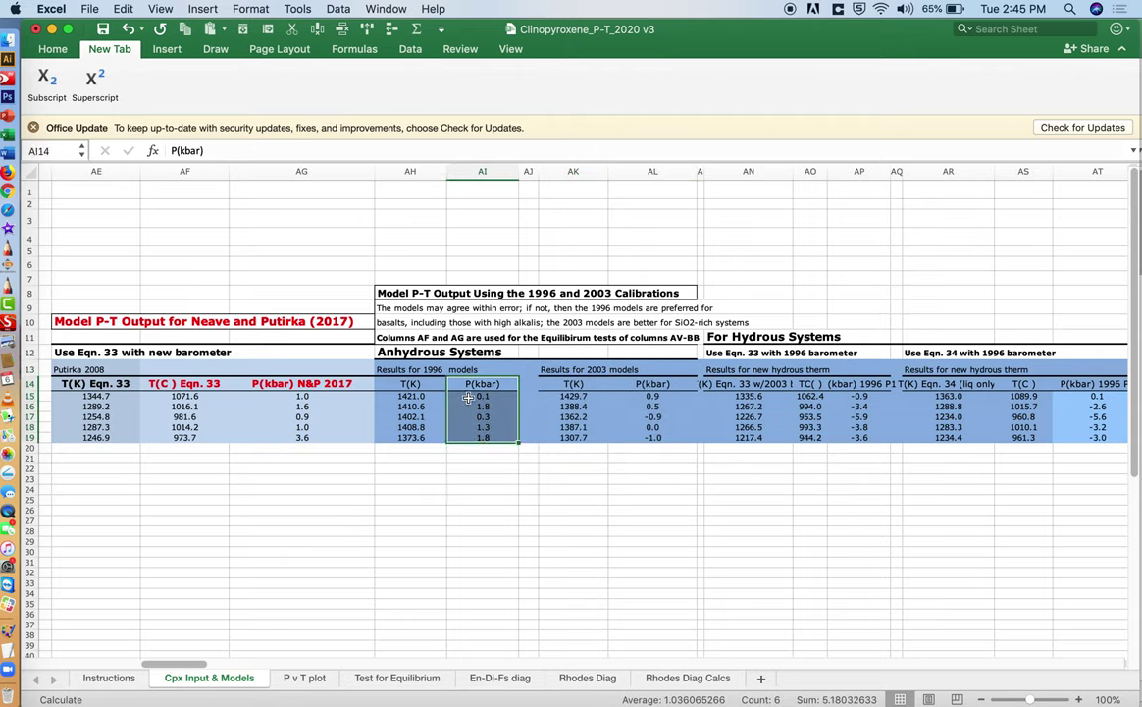
click(468, 396)
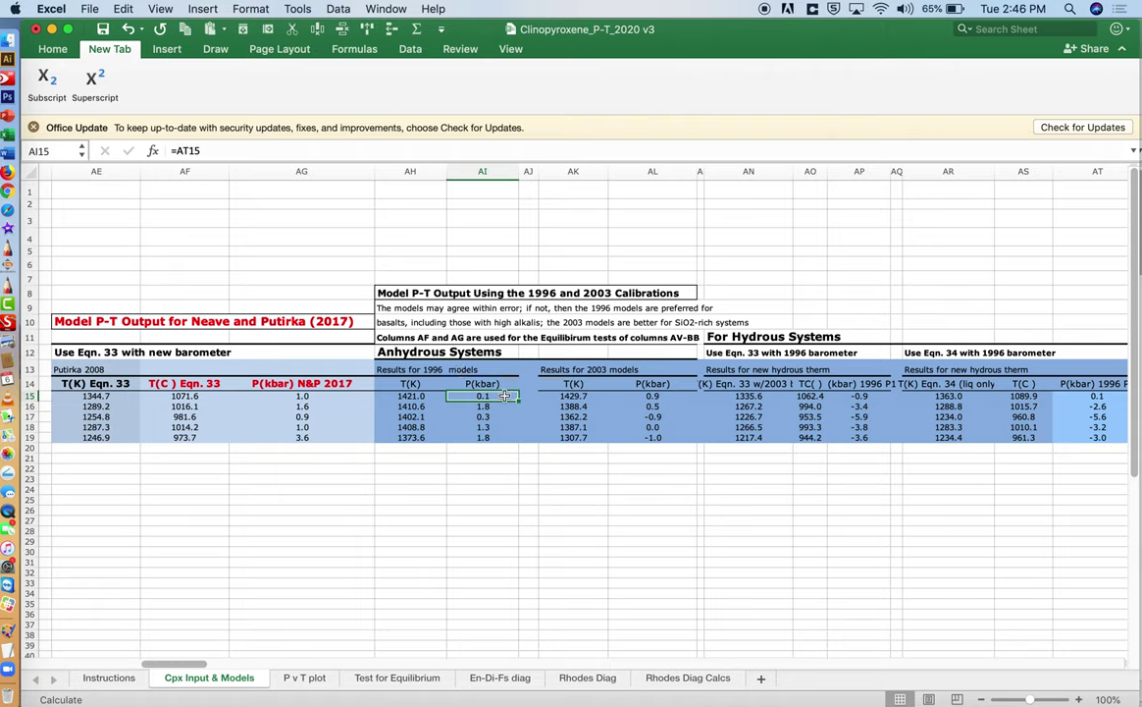
key(Left)
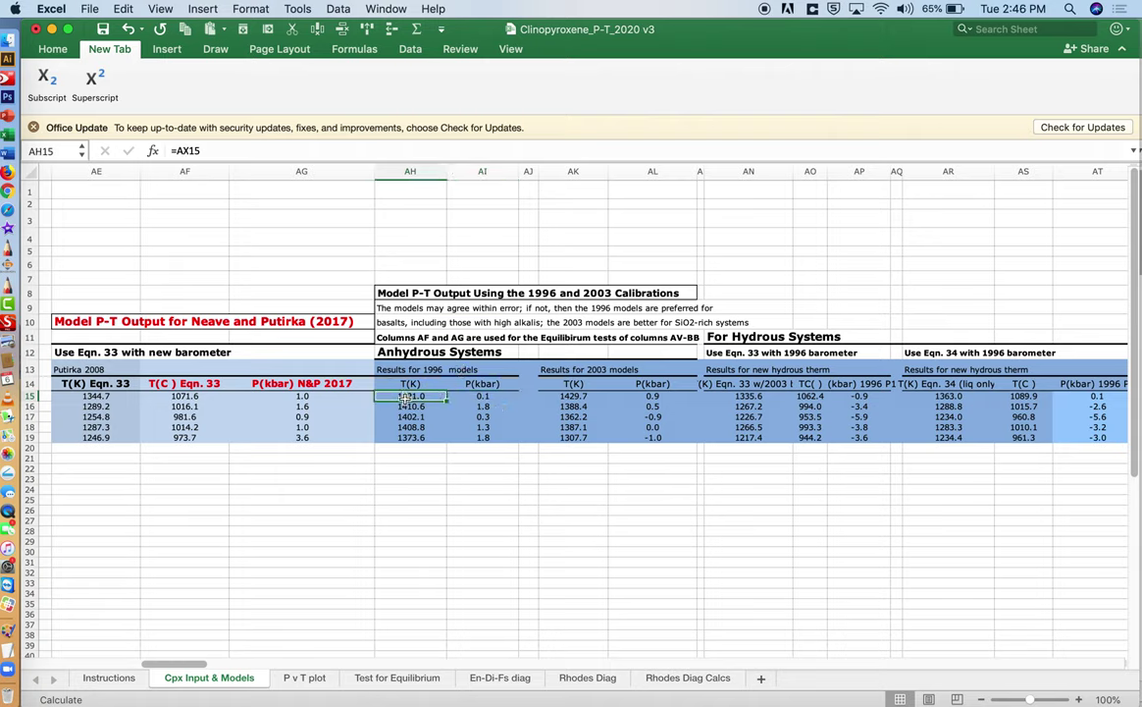
Step: Examine the hydrous-system Eqn. 33 with 1996 barometer heading in AN12 and inspect the temperature formula in AN15
click(810, 352)
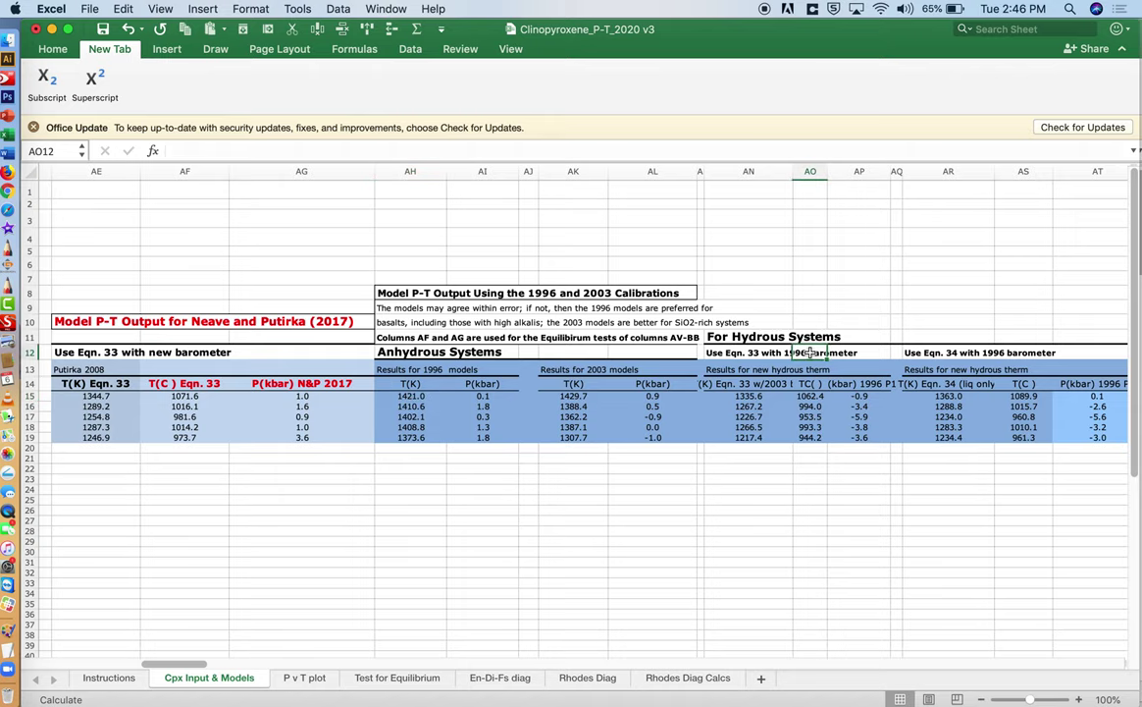
key(Left)
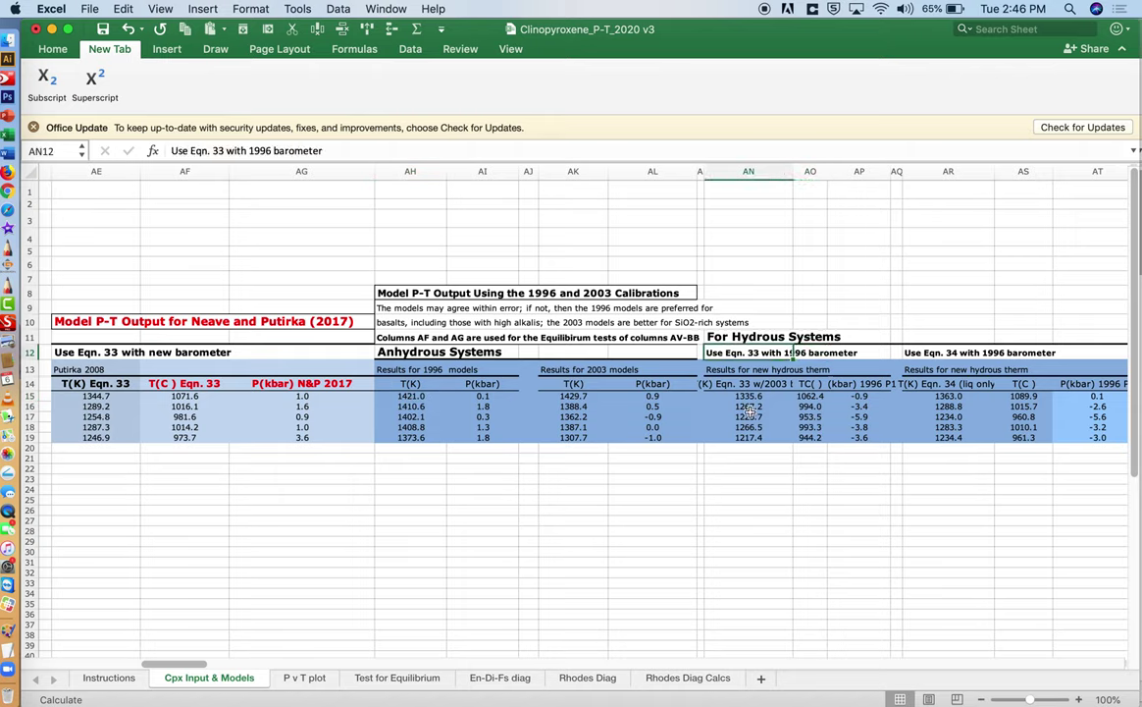
key(Down)
key(Down)
key(Down)
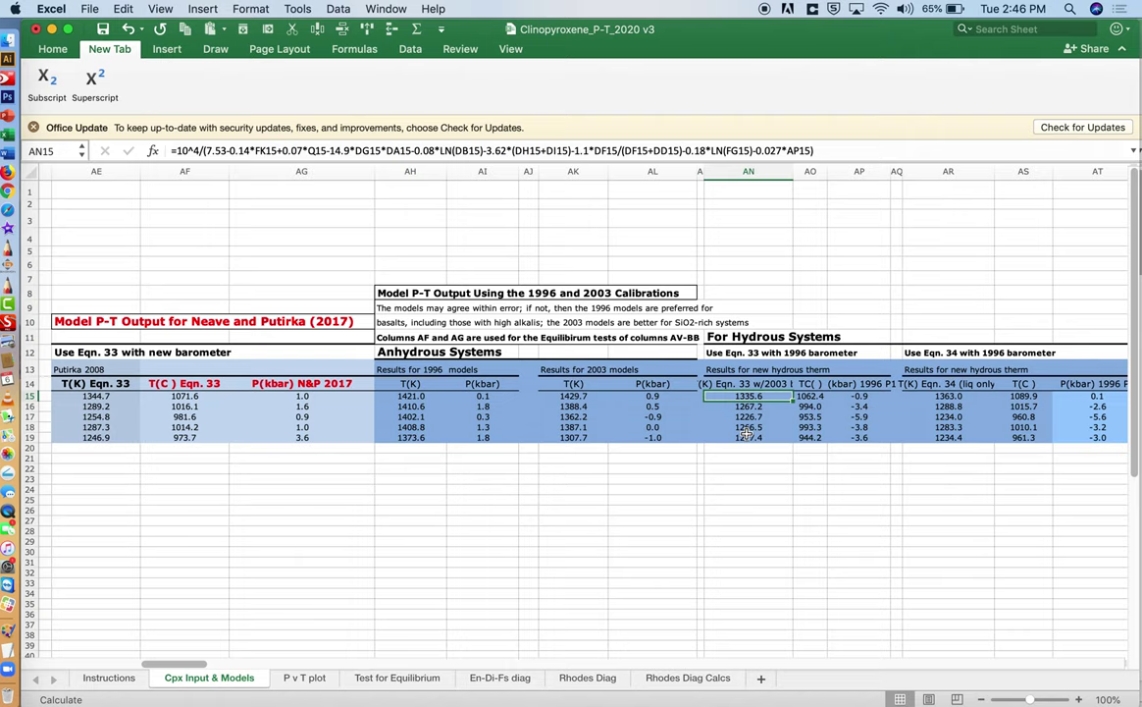
Step: Examine the equilibrium test block BL11:CA19, covering predicted and observed cpx components, then select the observed components BT11:CA19
scroll(747, 433, right, 10)
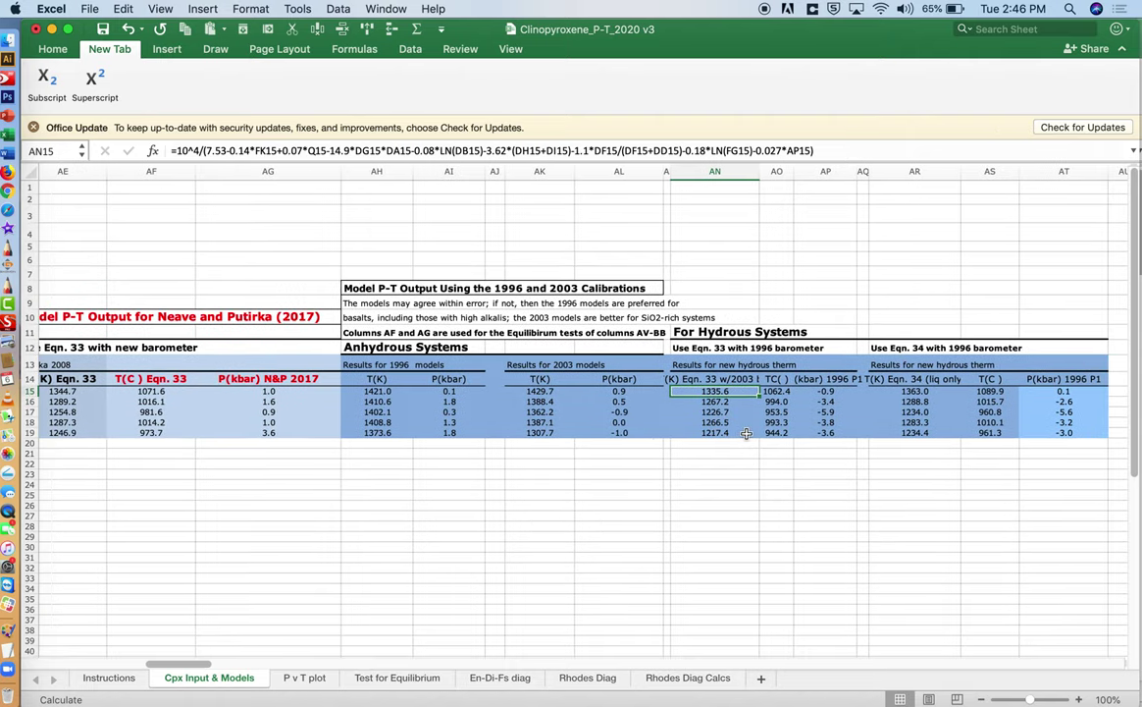
scroll(747, 432, right, 5)
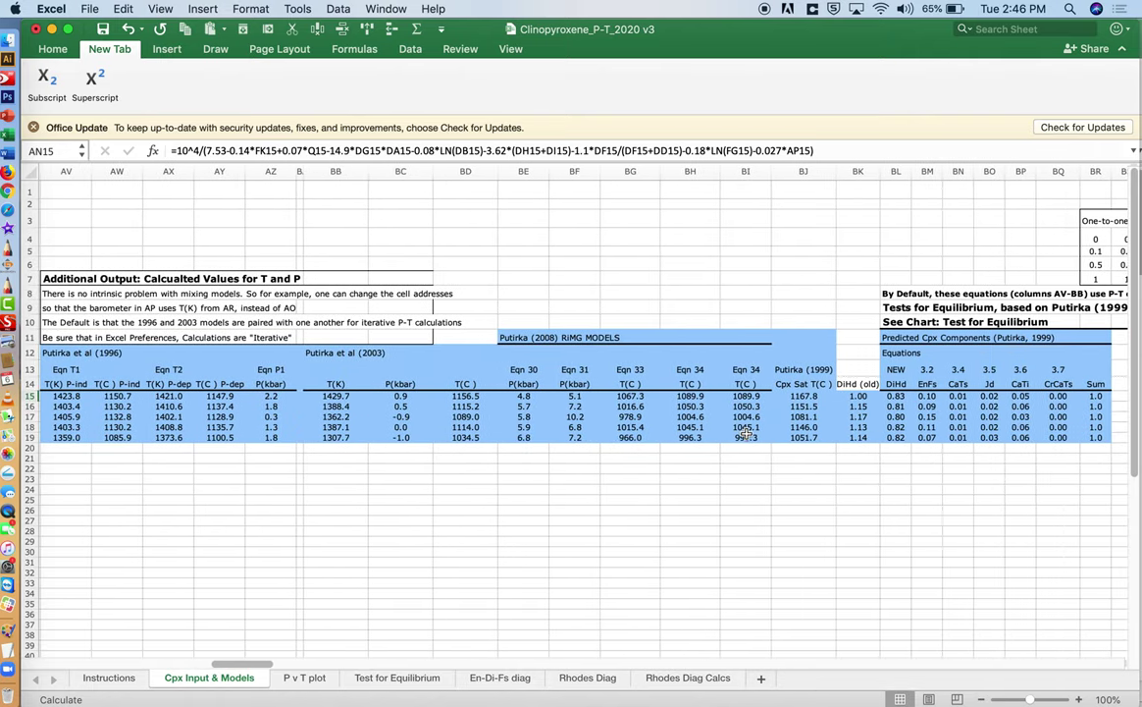
scroll(747, 433, right, 8)
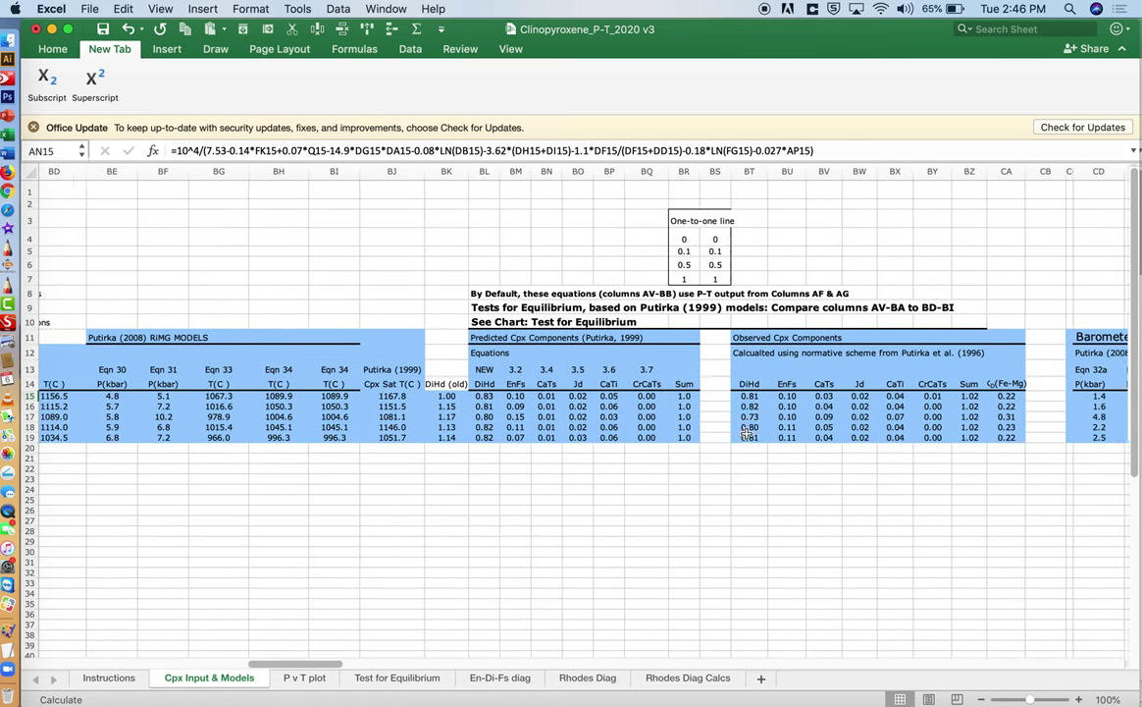
drag(373, 338, 897, 438)
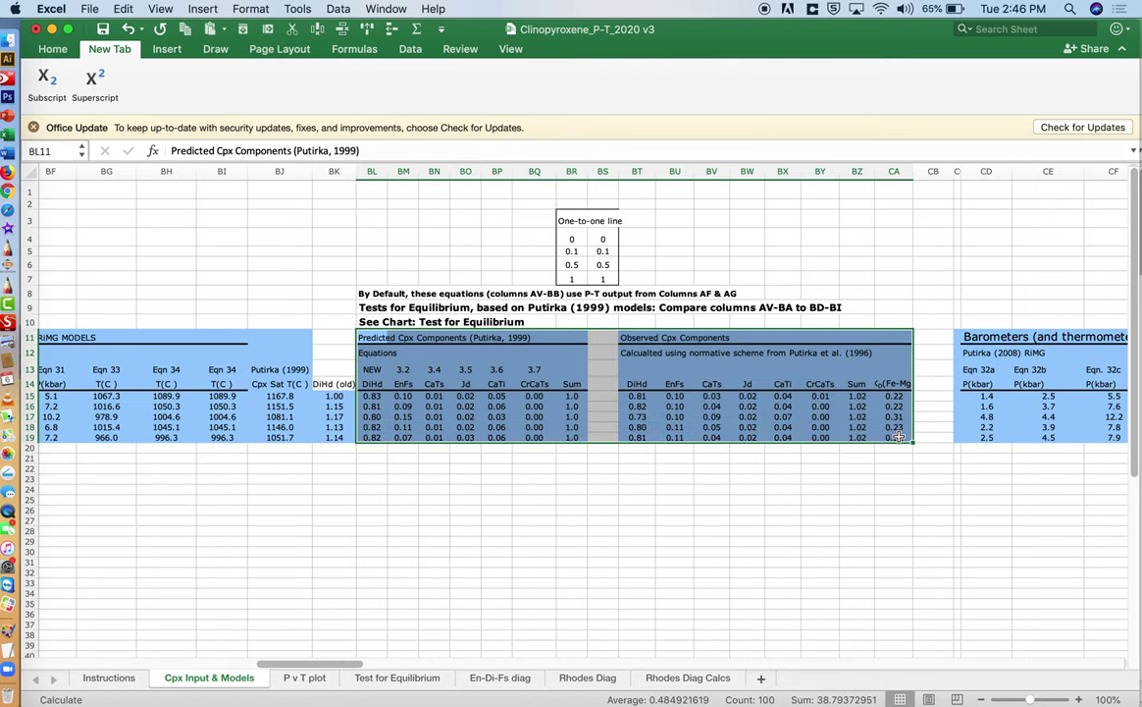
drag(638, 341, 893, 440)
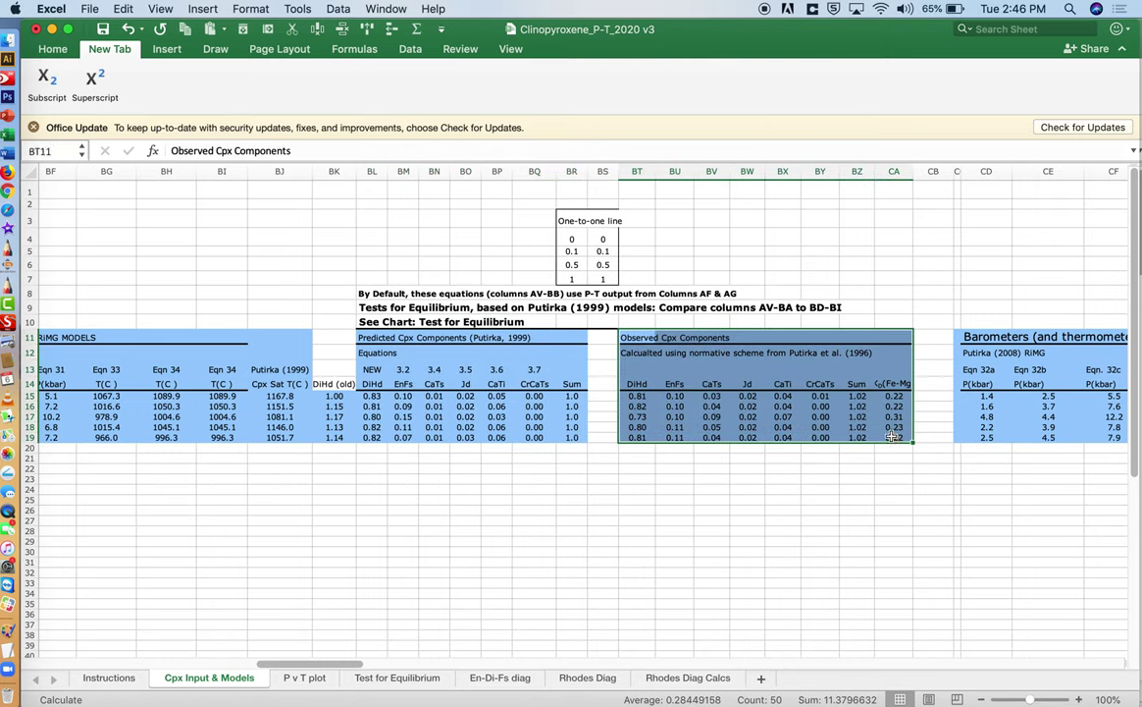
Step: Trace the observed components back to the clinopyroxene input compositions by selecting T14:AC19
scroll(891, 436, left, 15)
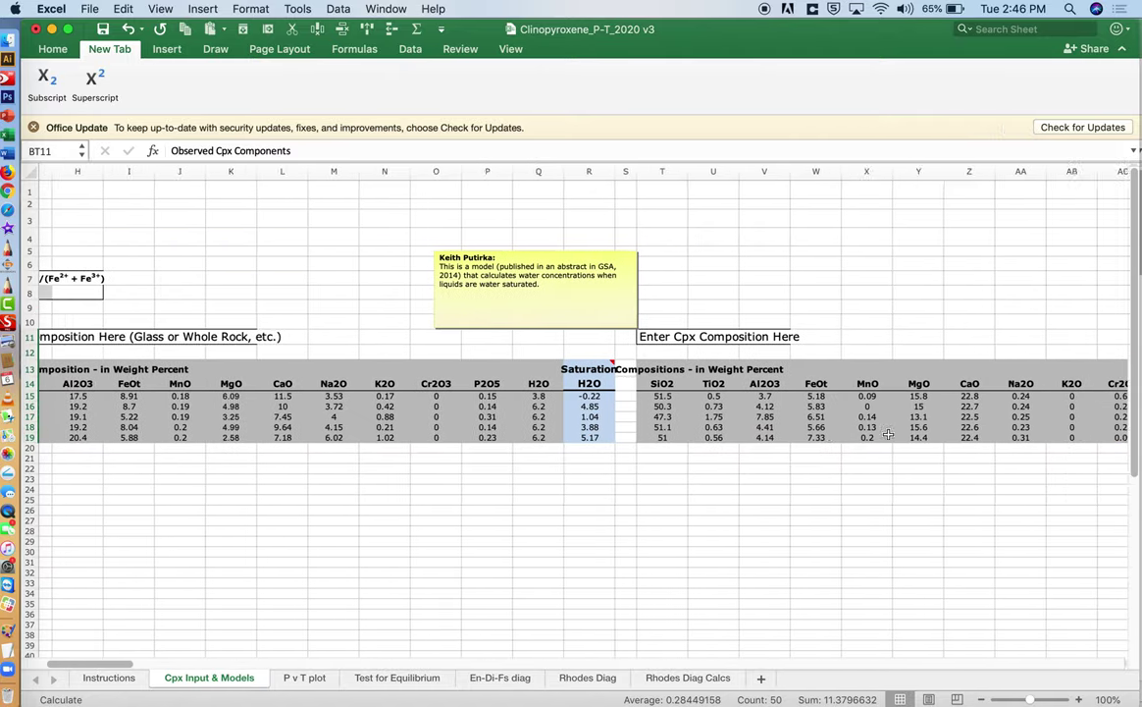
scroll(888, 434, right, 3)
drag(381, 383, 842, 438)
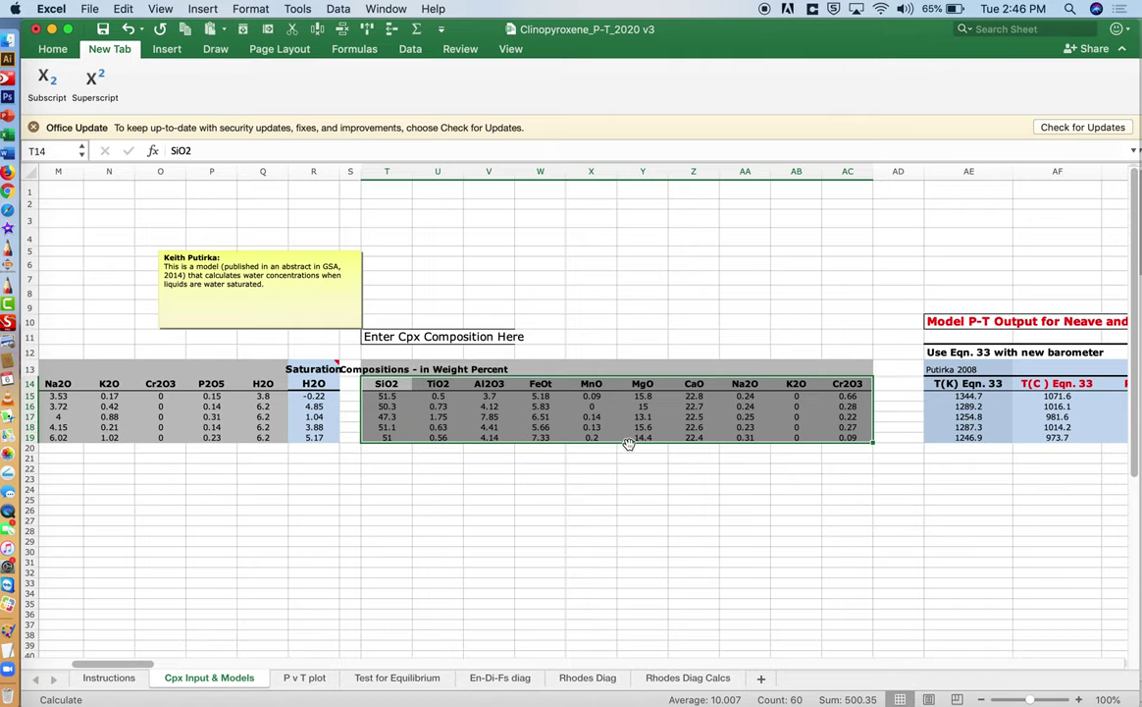
scroll(658, 445, right, 1)
scroll(663, 443, right, 1)
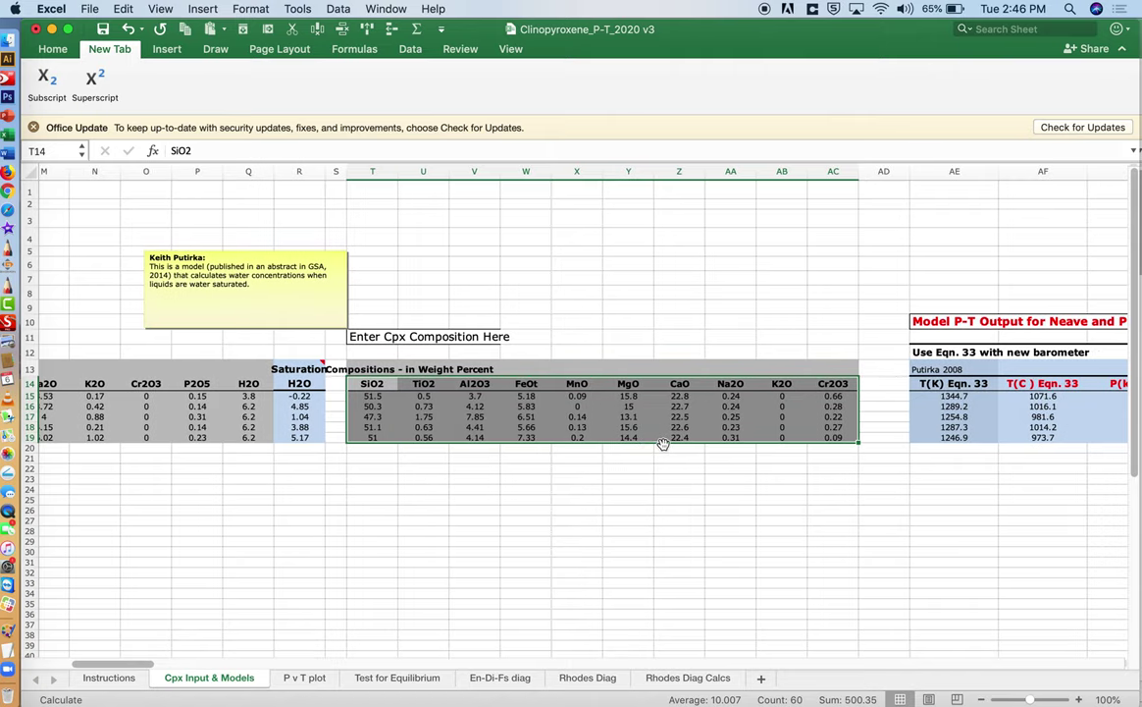
Step: Select the Observed Cpx Components block BT11:CA19 and inspect its DiHd, EnFs and CaTs headings
scroll(663, 445, right, 20)
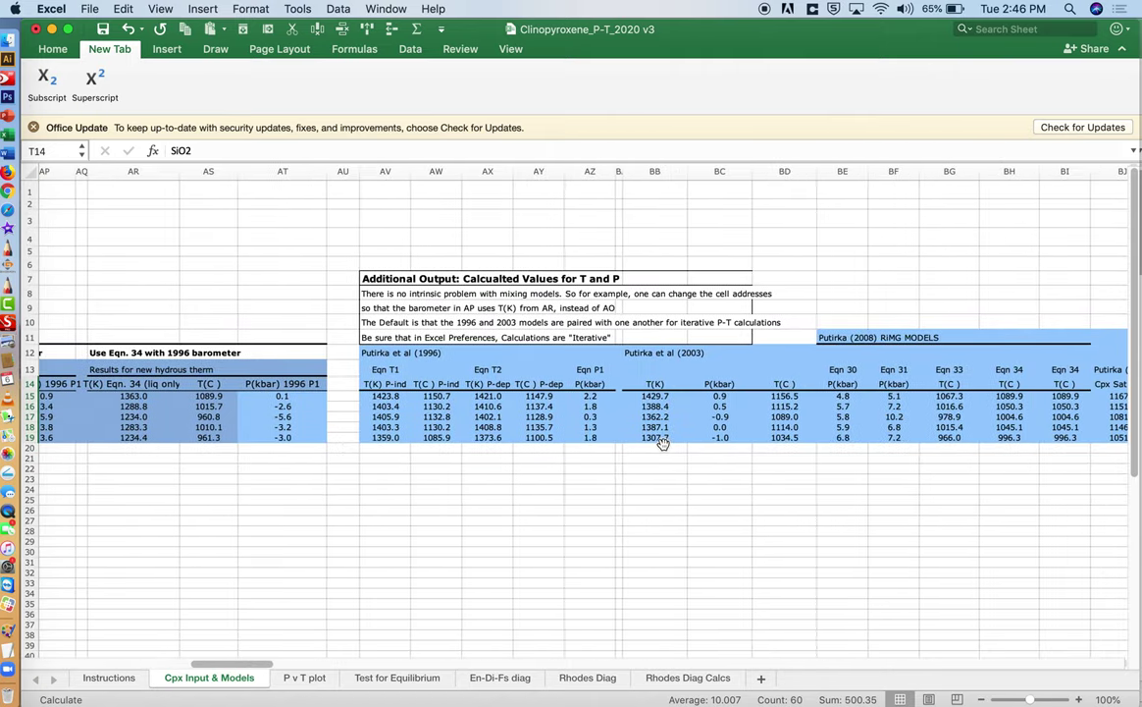
scroll(663, 444, left, 10)
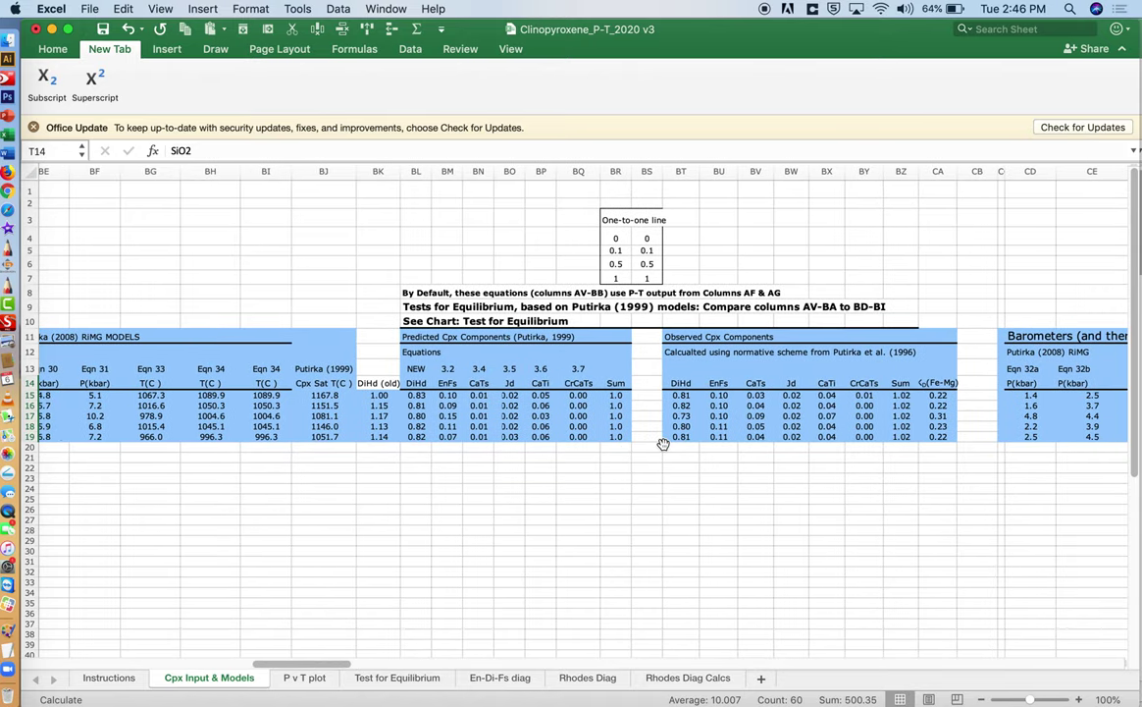
drag(677, 338, 942, 436)
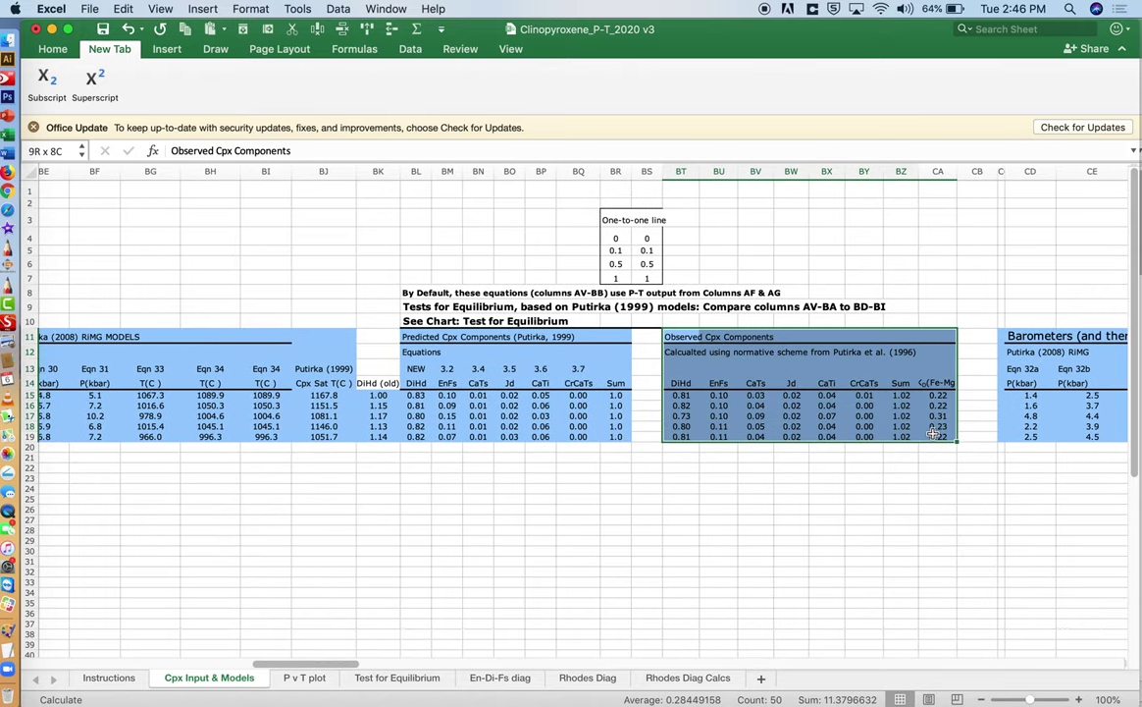
click(701, 385)
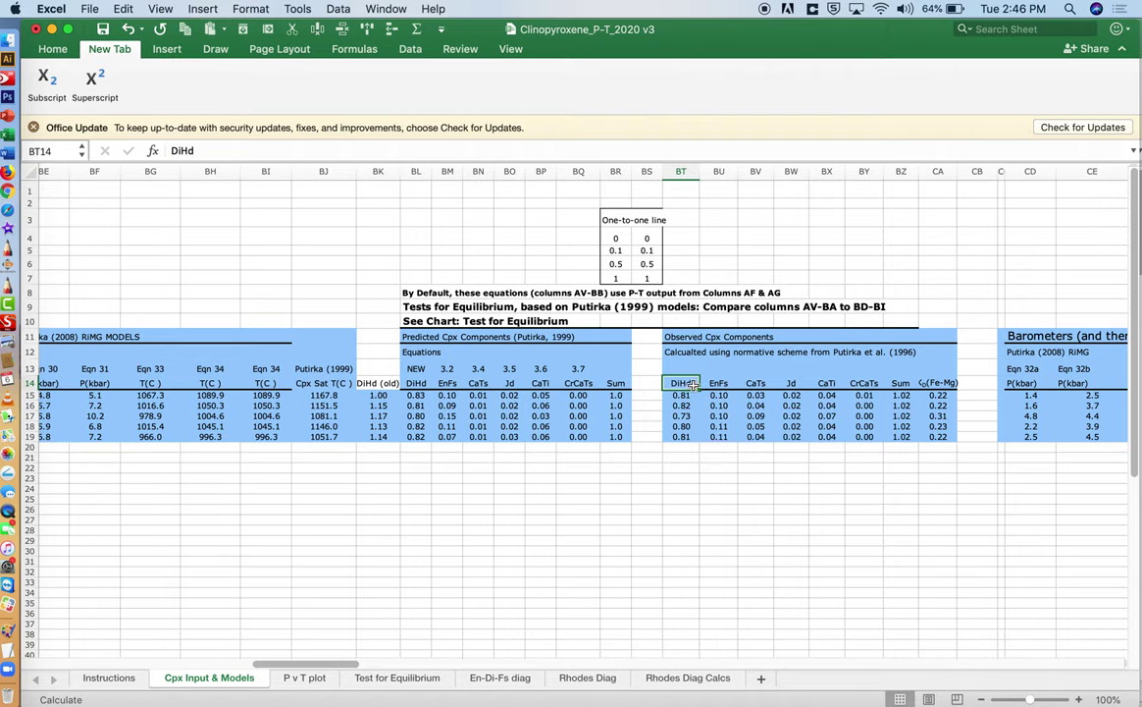
key(Right)
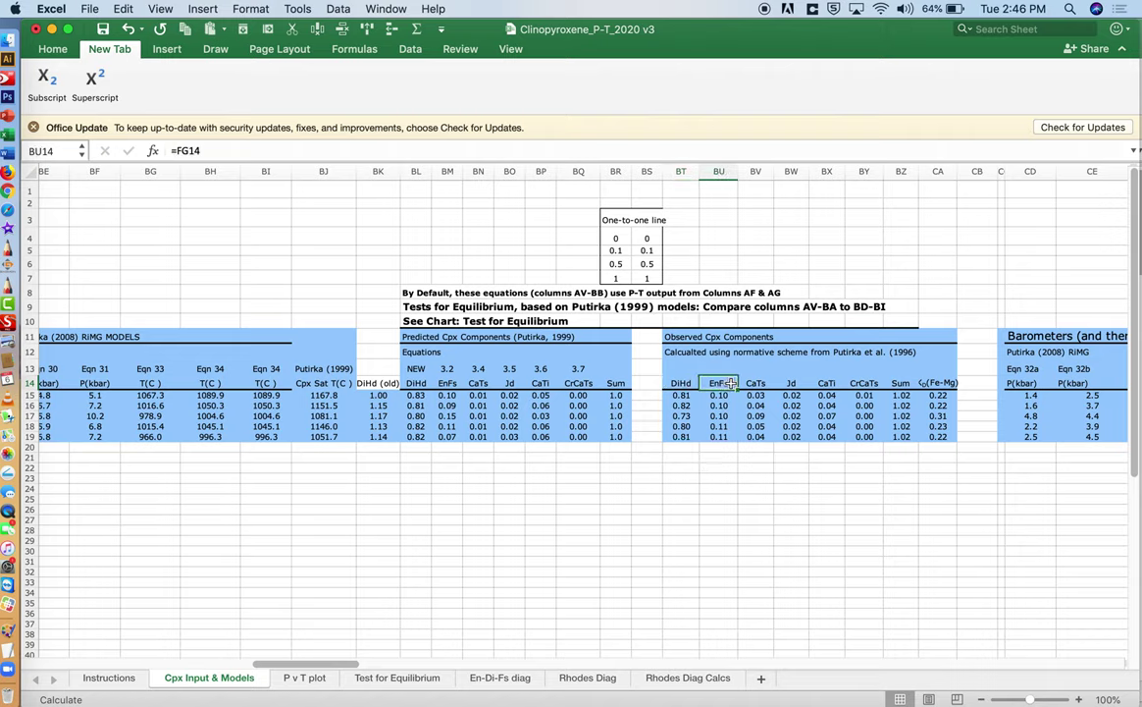
click(763, 383)
Step: Select the Predicted Cpx Components block BL11:BR19 and trace it back to the liquid composition inputs
drag(421, 335, 616, 430)
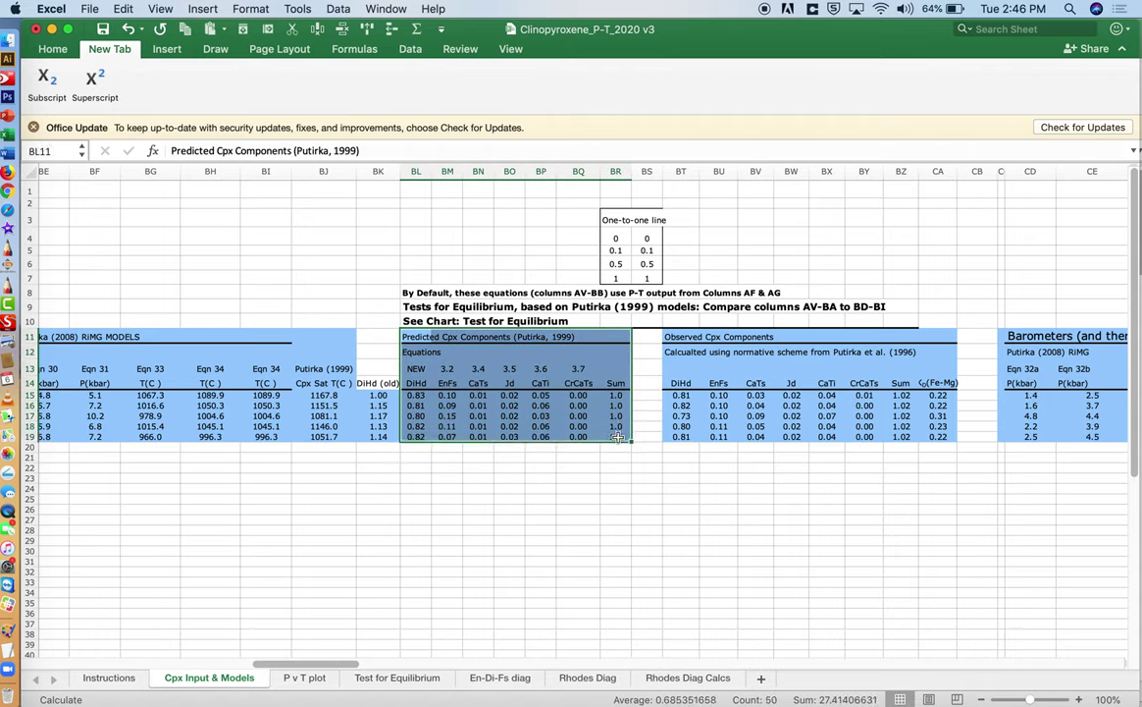
click(421, 336)
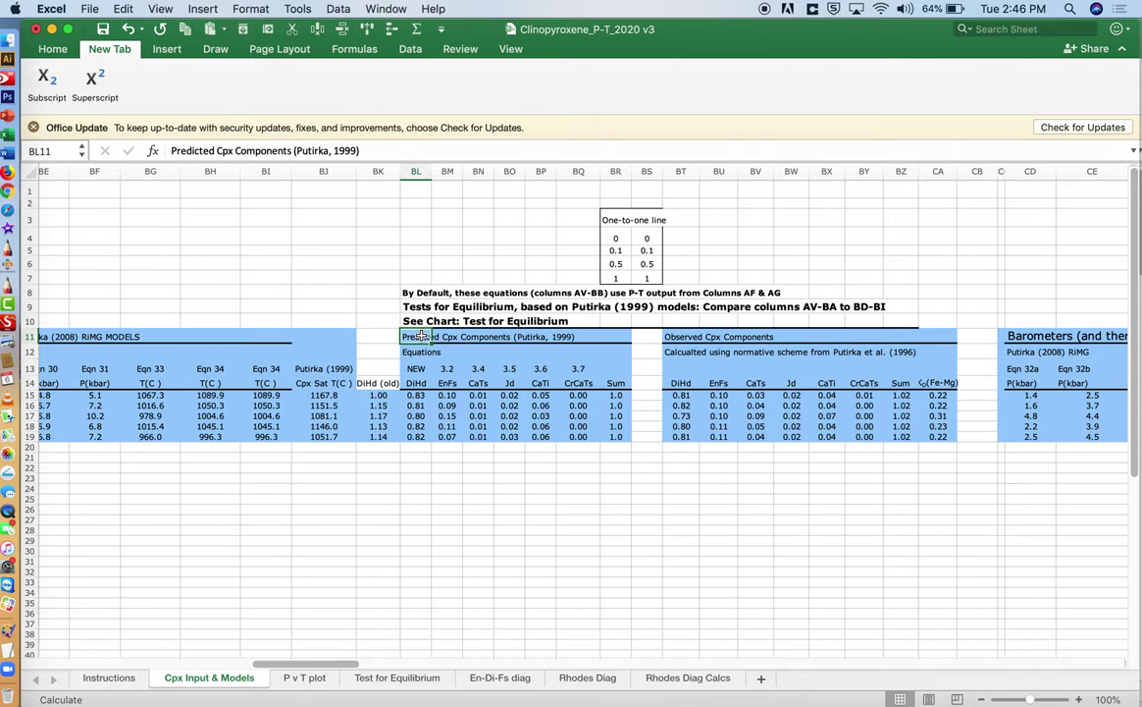
scroll(397, 360, left, 15)
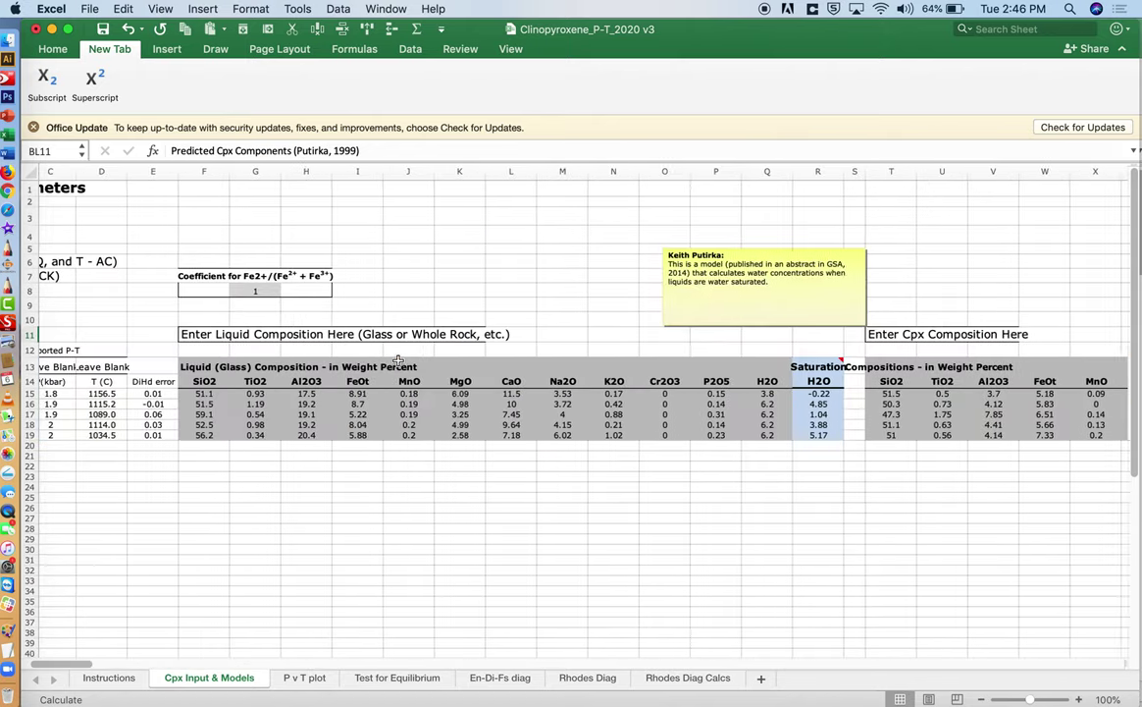
scroll(398, 361, right, 15)
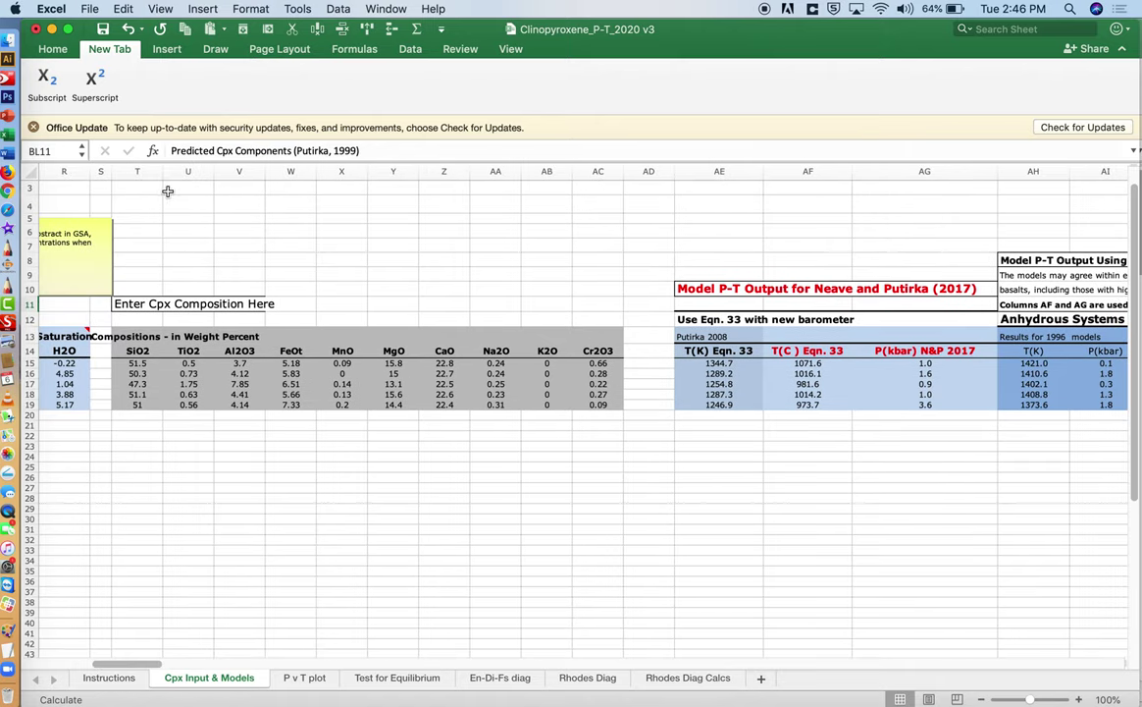
scroll(556, 237, left, 15)
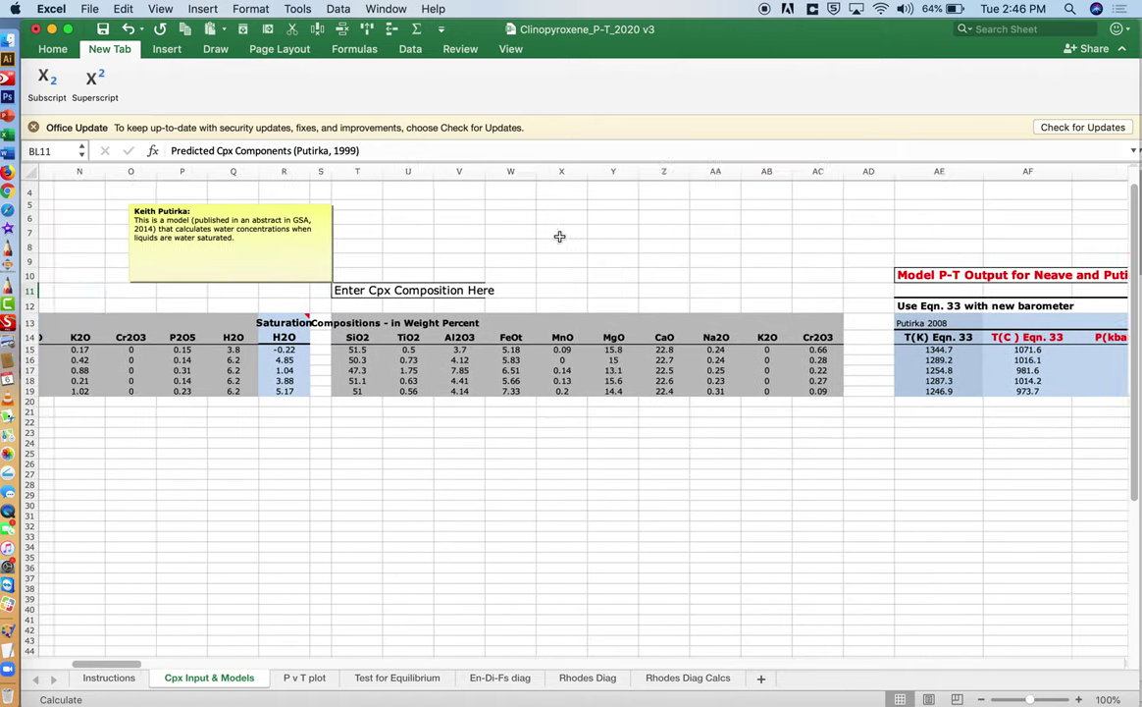
Step: Select the liquid composition input area starting at F4, then the Eqn. 33 temperature and N&P 2017 pressure outputs in AF14:AG19
drag(212, 172, 826, 173)
scroll(679, 359, right, 15)
scroll(679, 359, right, 5)
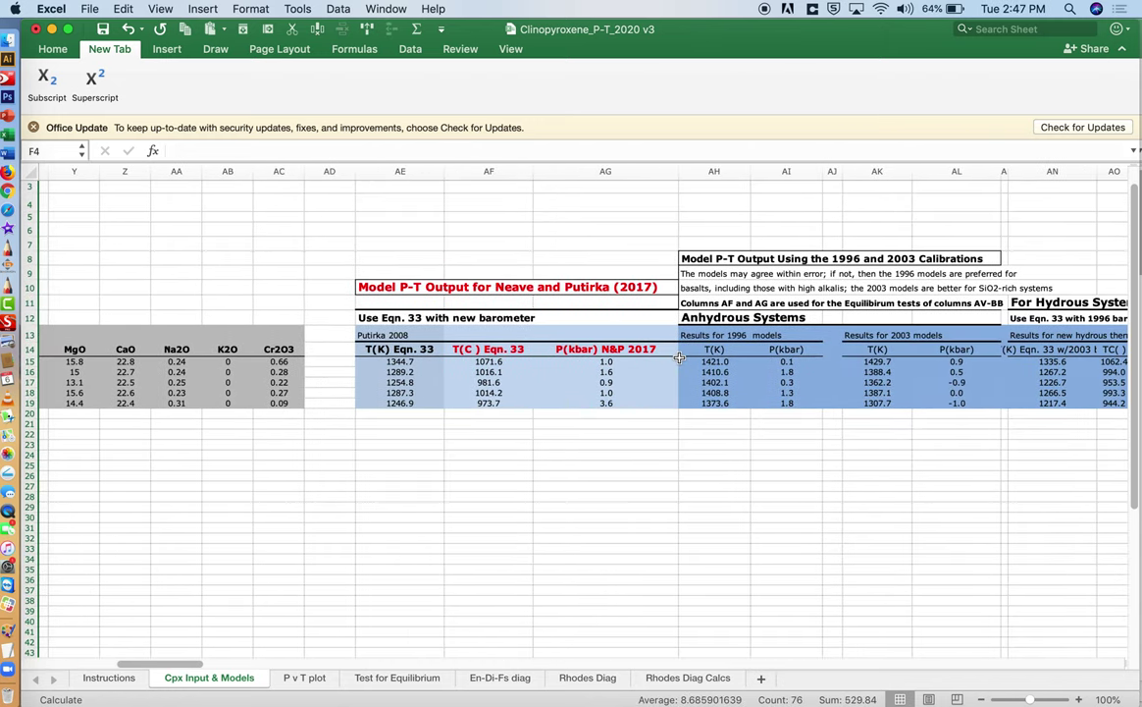
drag(489, 349, 602, 406)
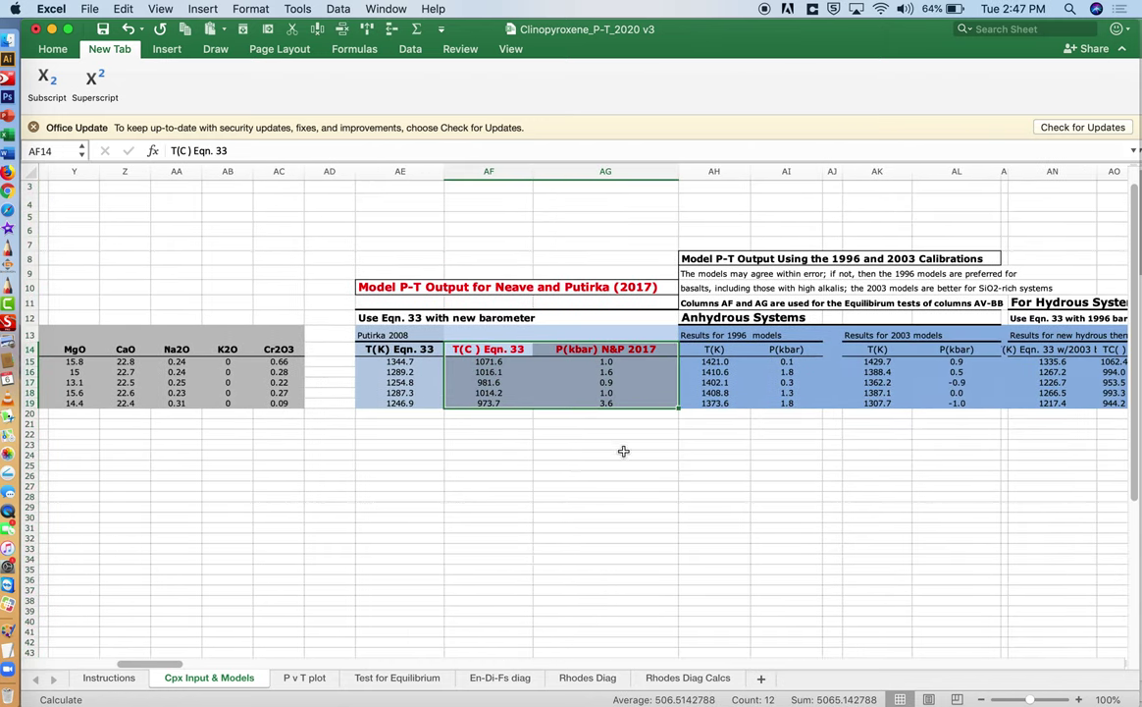
Step: Inspect the predicted DiHd heading BL14 and formula in BL15, and compare it with the observed DiHd value in BT15
scroll(622, 452, right, 5)
scroll(625, 451, right, 15)
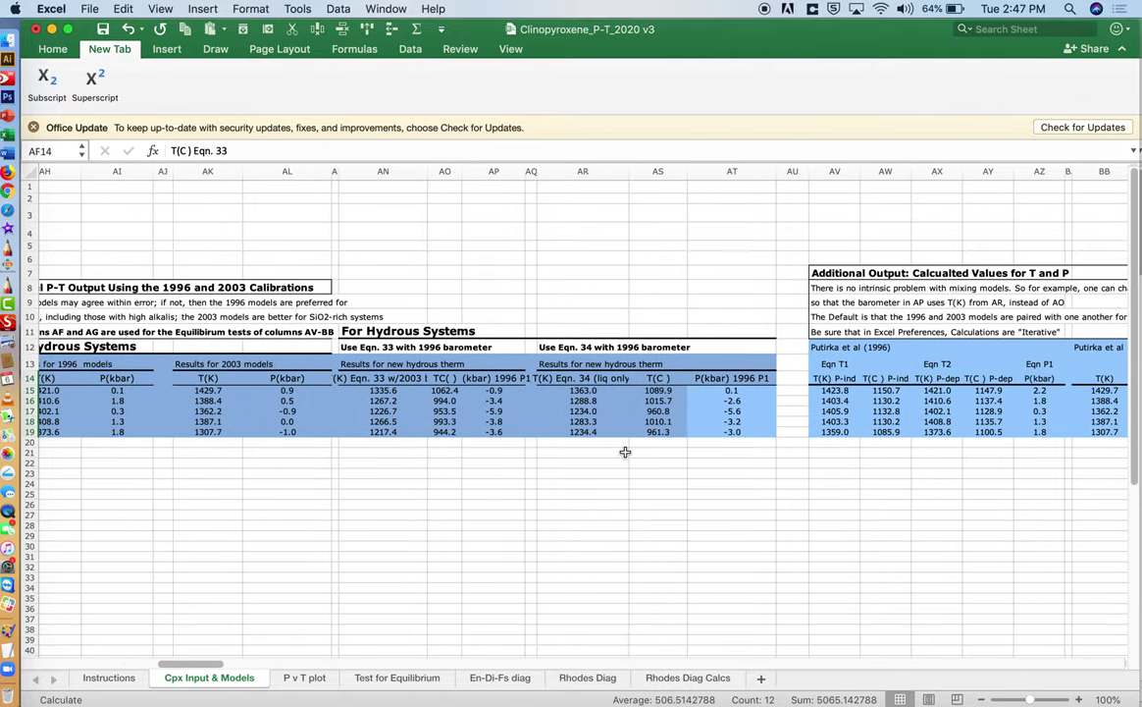
scroll(625, 452, right, 3)
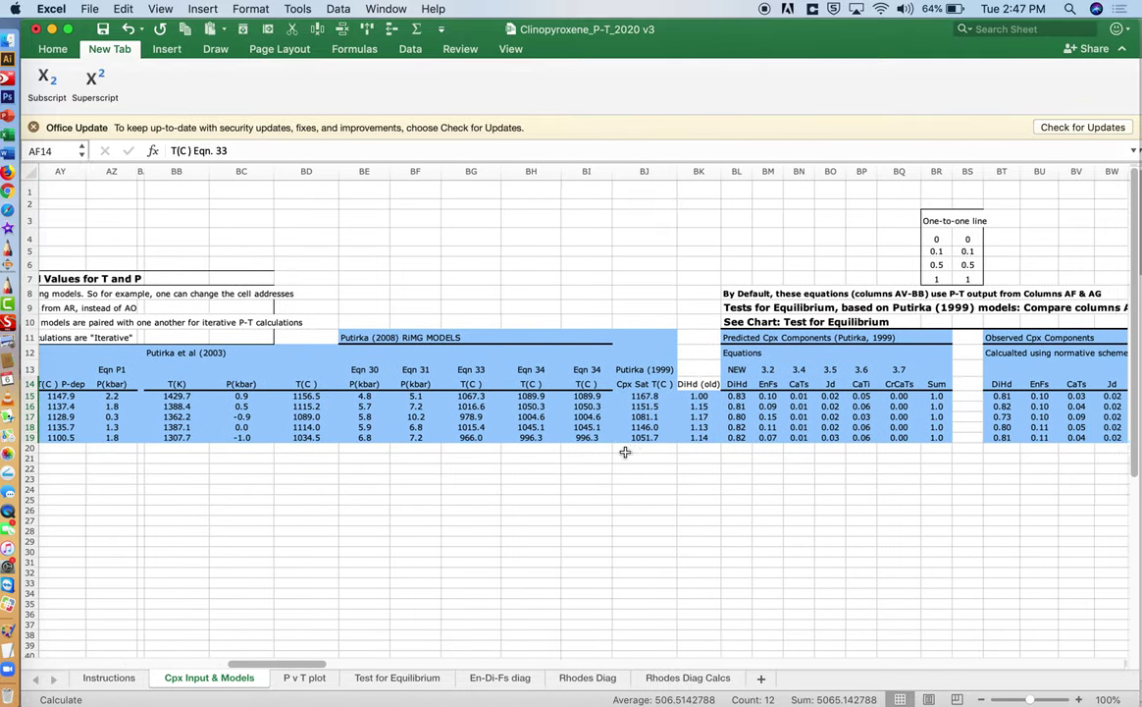
click(710, 384)
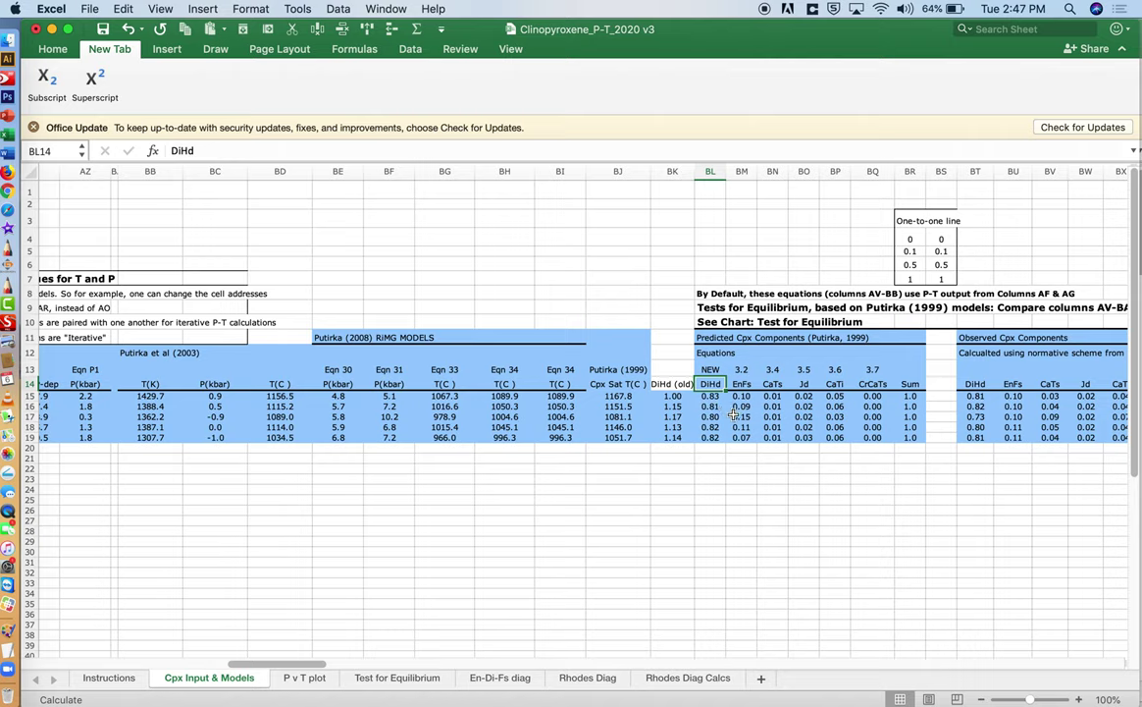
click(713, 399)
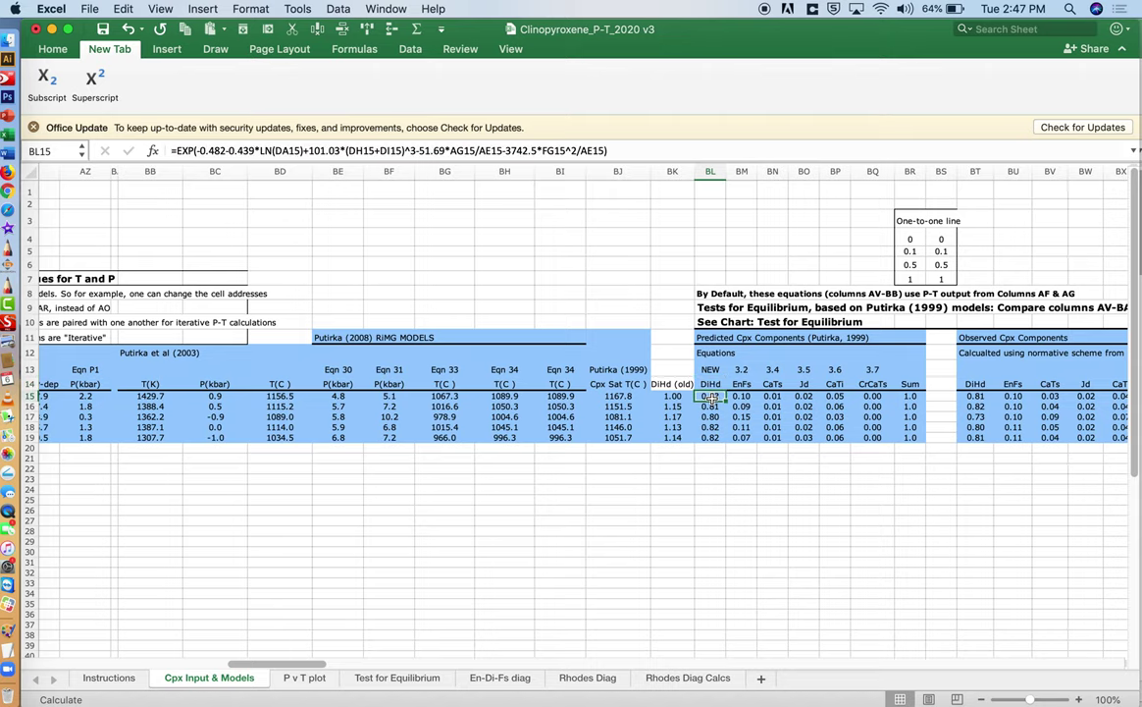
click(976, 396)
click(701, 397)
Step: Inspect the source ranges of the data series on the P v T plot sheet, then return to the Cpx Input & Models outputs
click(305, 677)
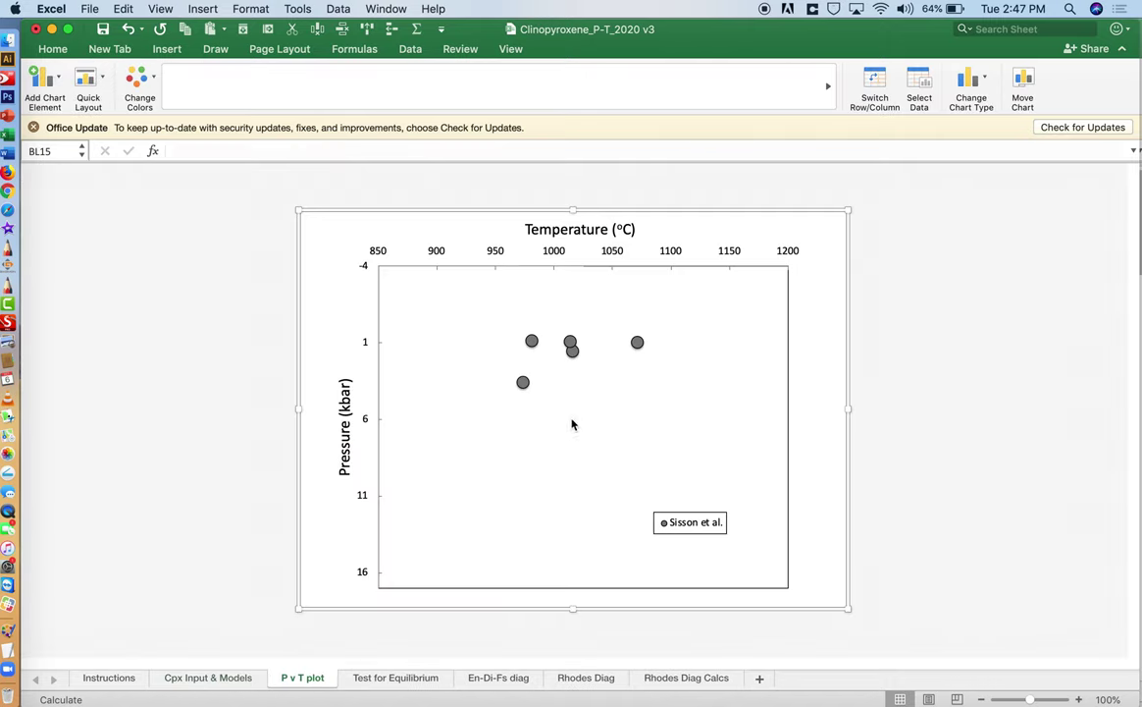
click(572, 349)
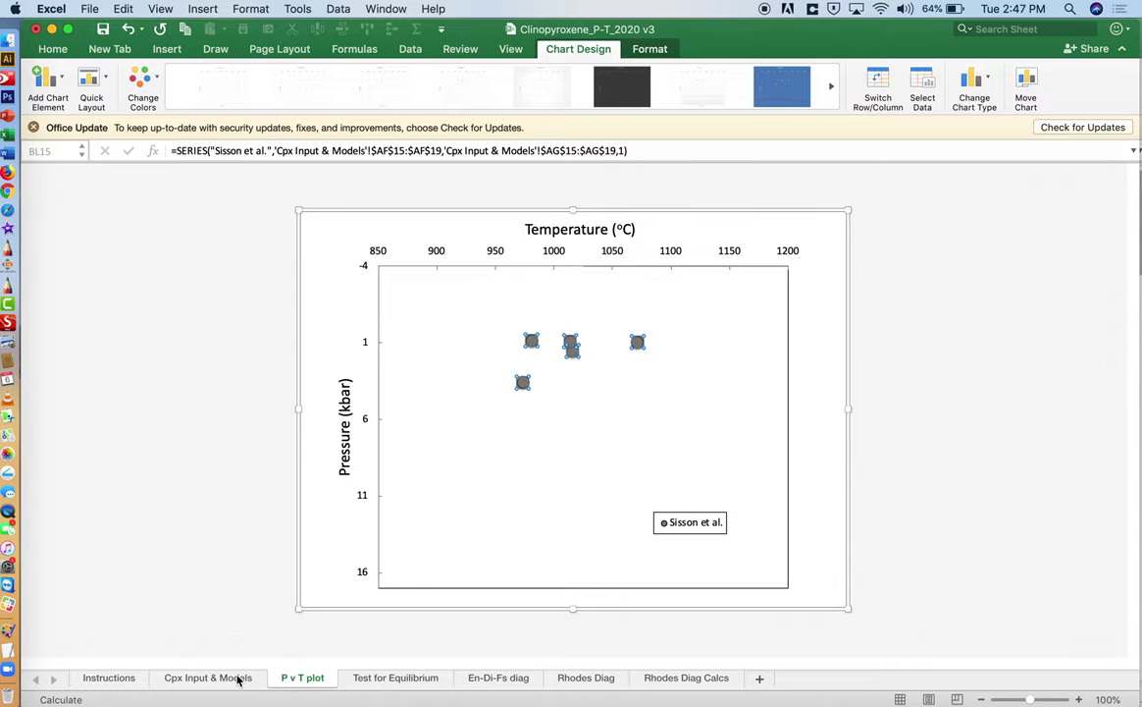
click(208, 677)
scroll(502, 498, left, 10)
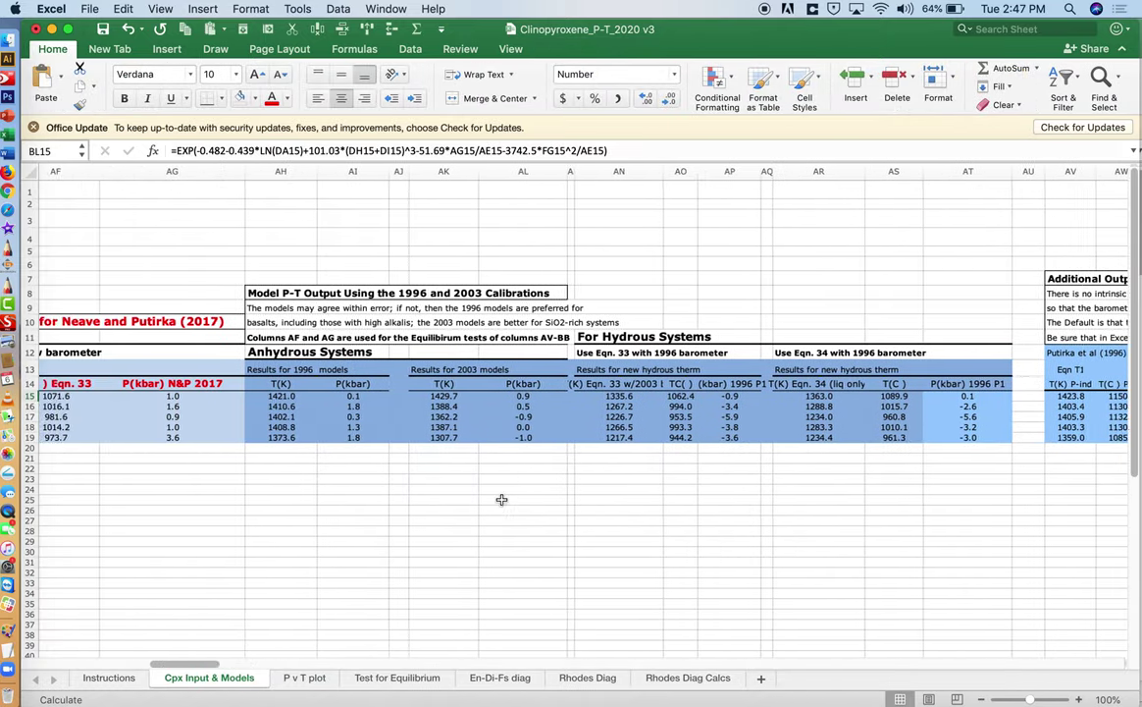
Step: Match the N&P 2017 pressure column AG to the AG$15:AG$19 reference in the P v T plot series, then return to Cpx Input & Models
scroll(501, 500, left, 5)
click(383, 383)
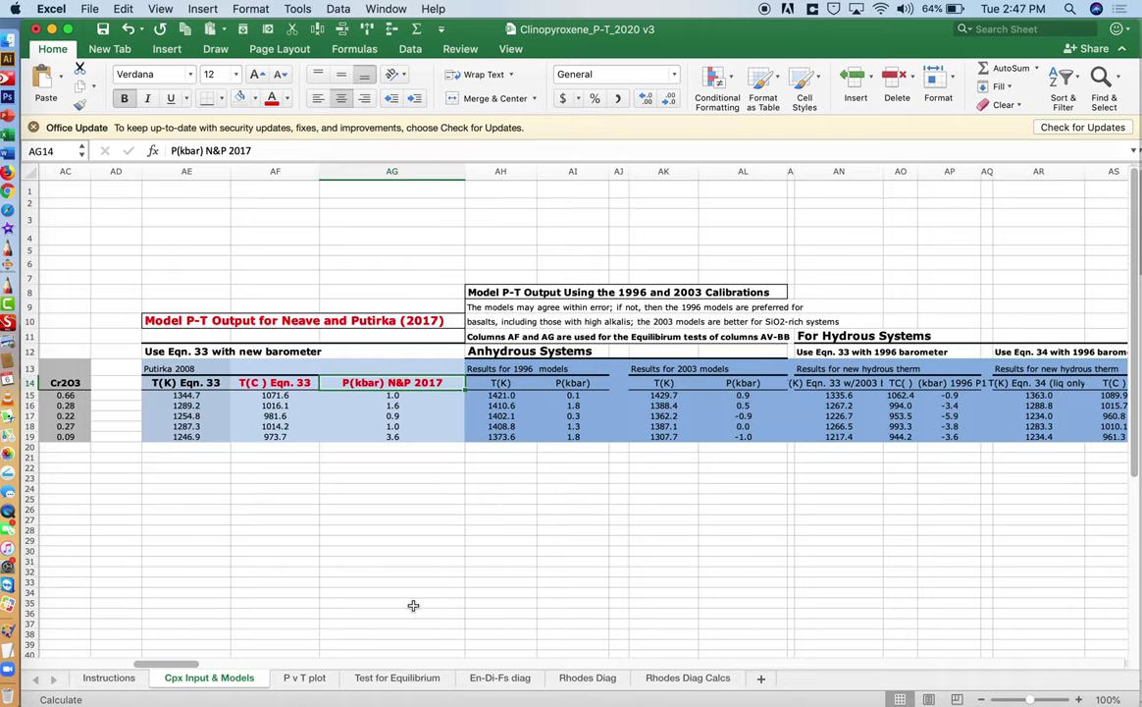
click(306, 678)
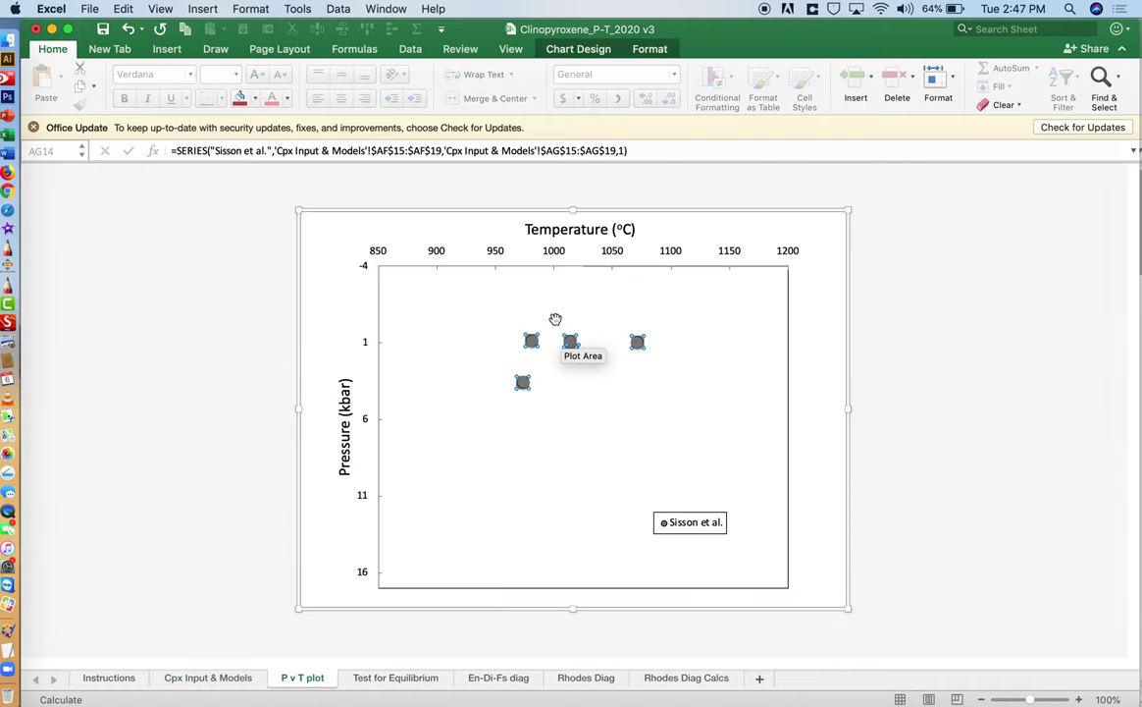
double_click(383, 151)
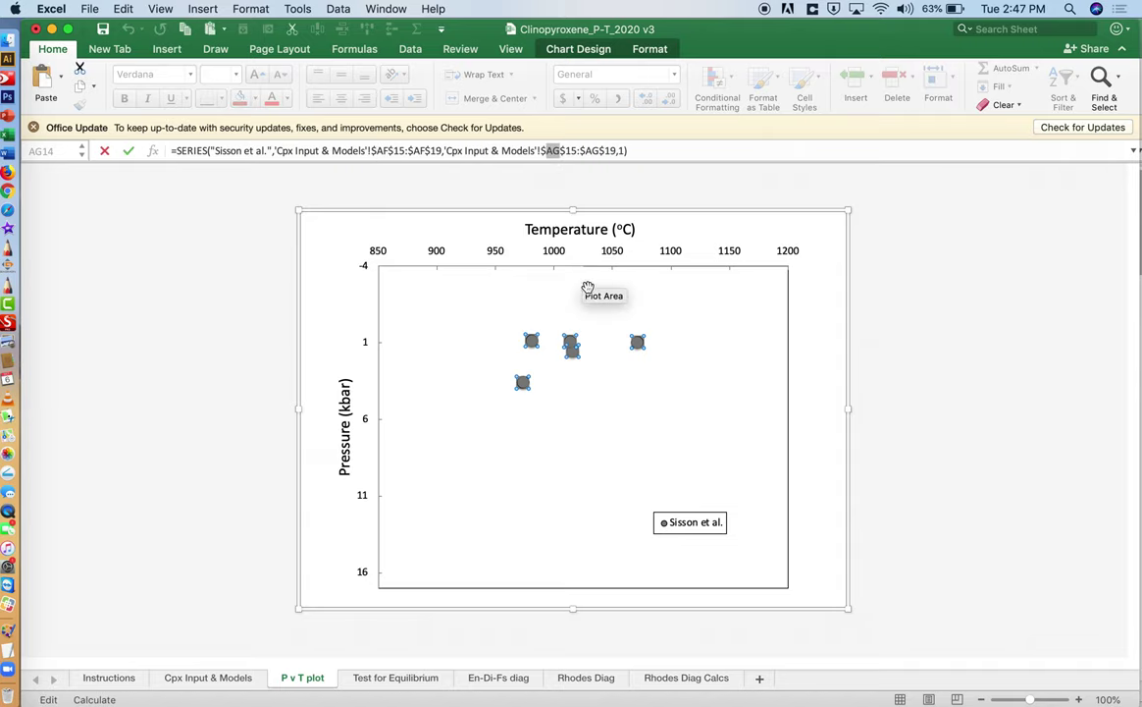
key(Return)
click(208, 677)
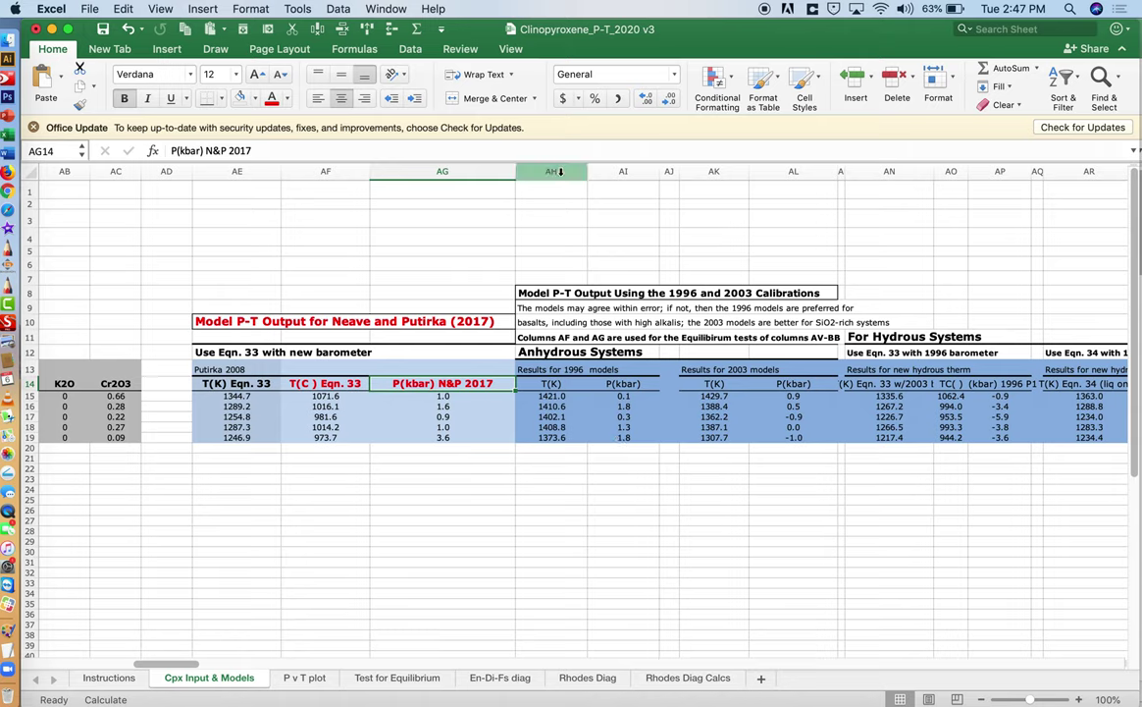
Step: Select the 1996 model output columns AH:AI and compare them with the source ranges of the P v T plot series
drag(551, 172, 620, 173)
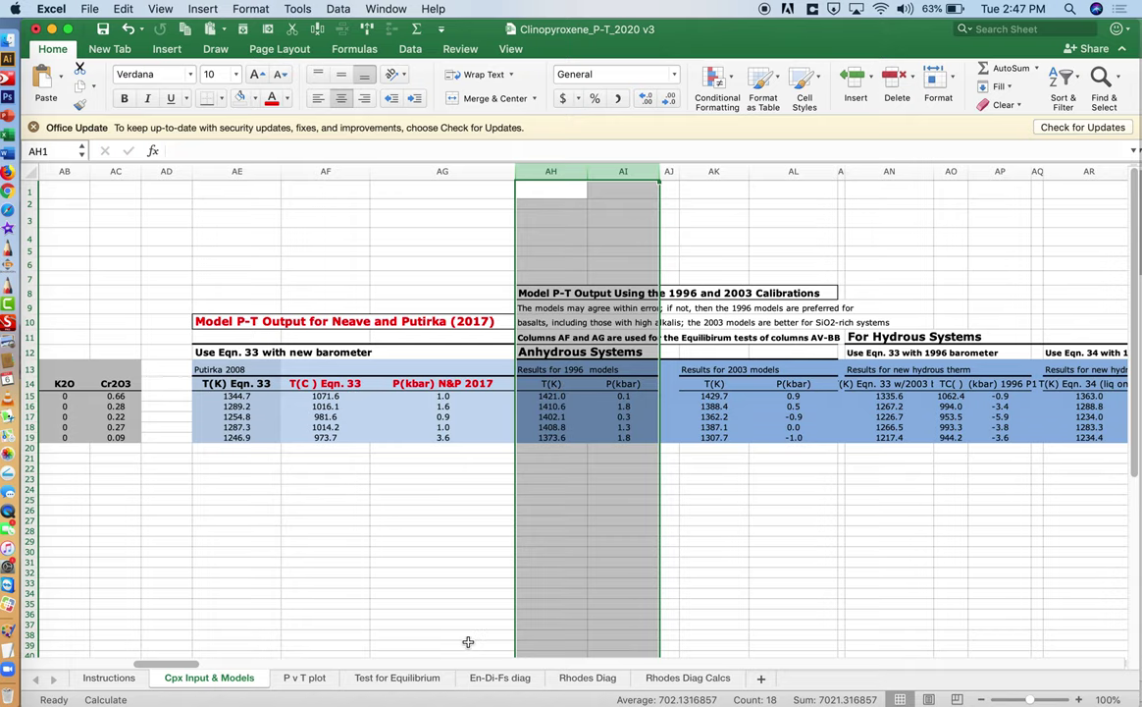
click(304, 677)
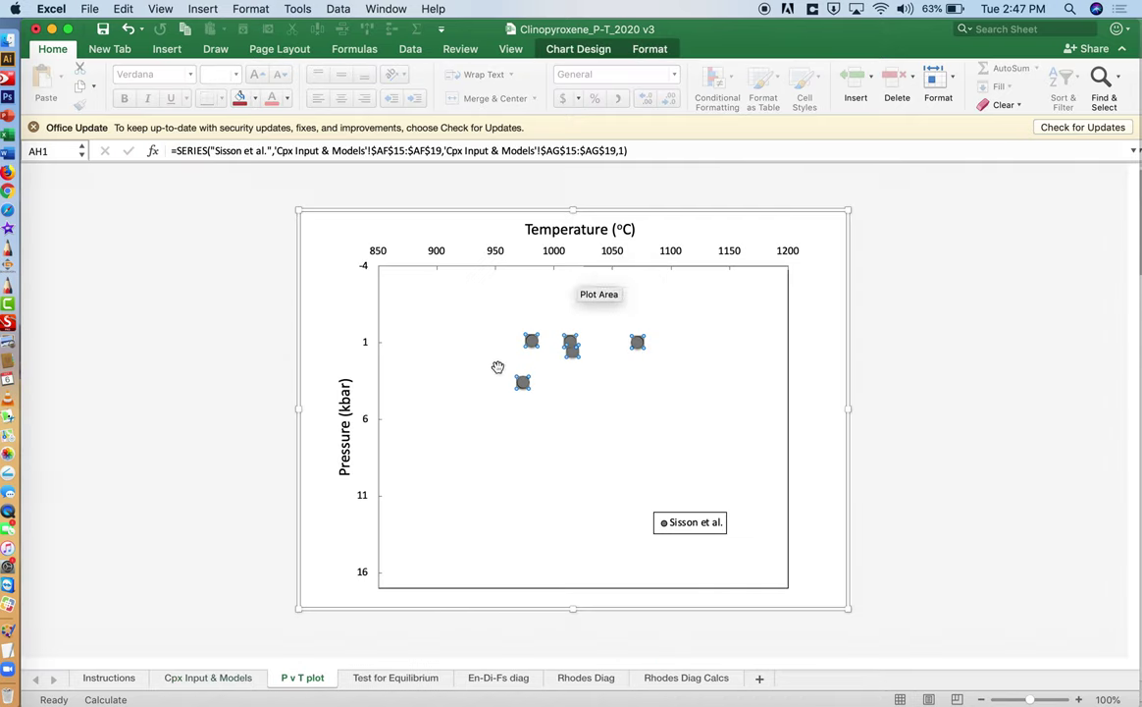
click(208, 677)
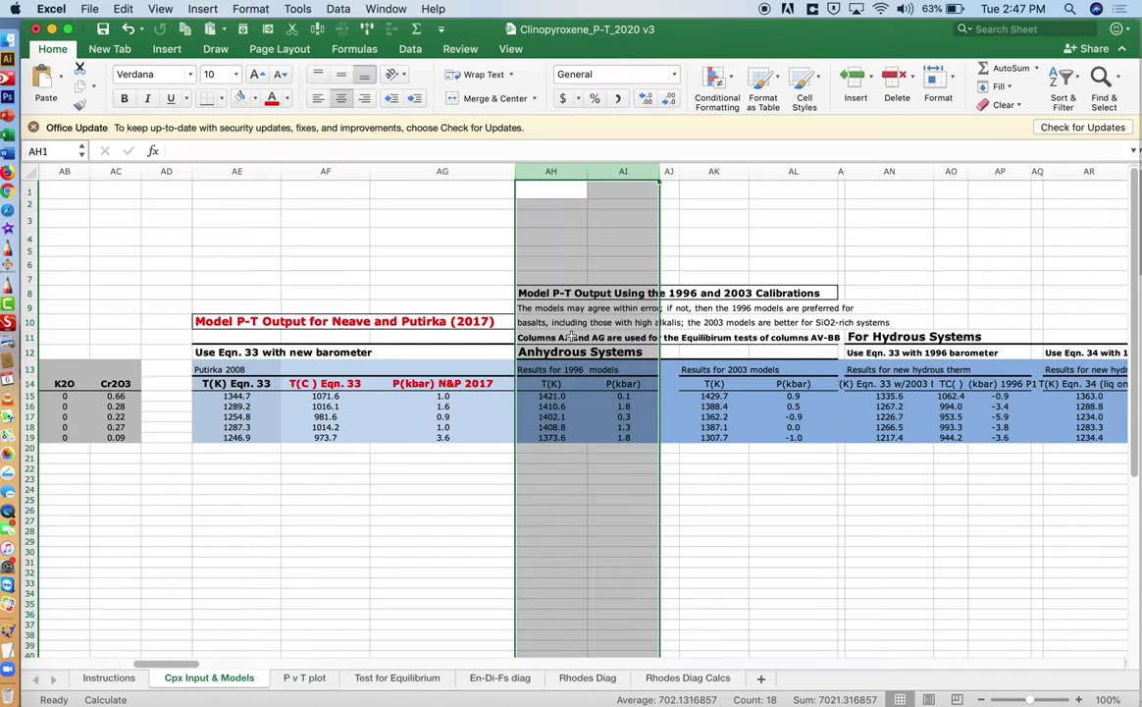
click(304, 677)
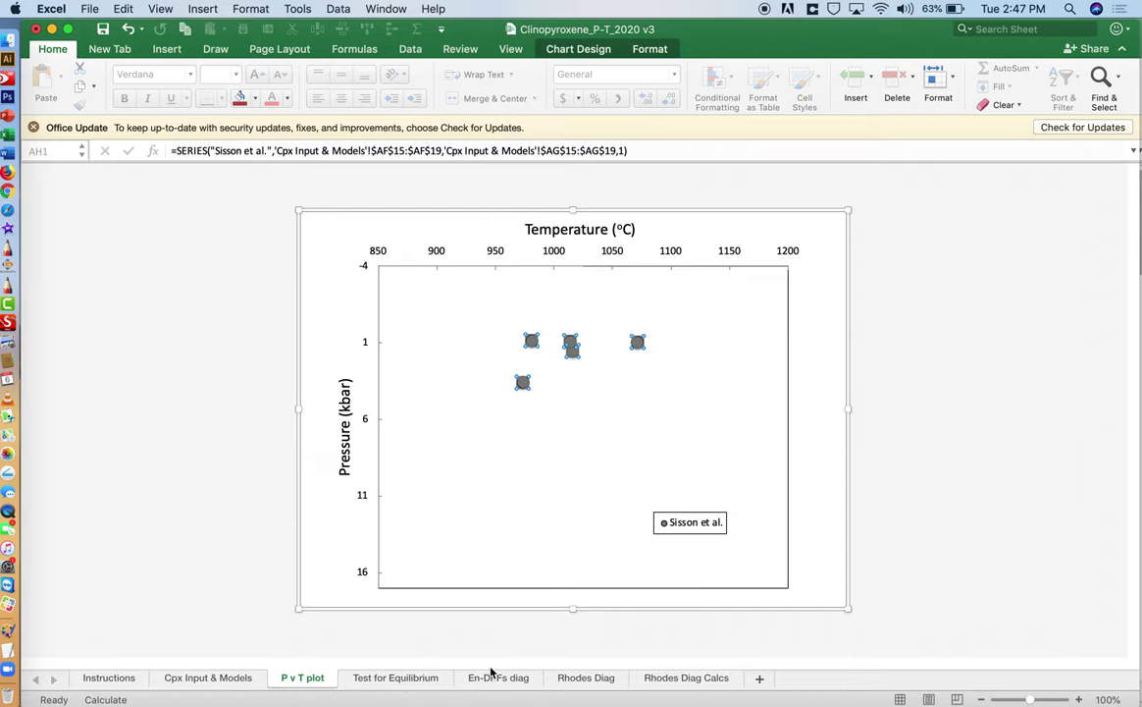
Step: View the Test for Equilibrium, En-Di-Fs diag and Rhodes Diag charts in turn
click(392, 679)
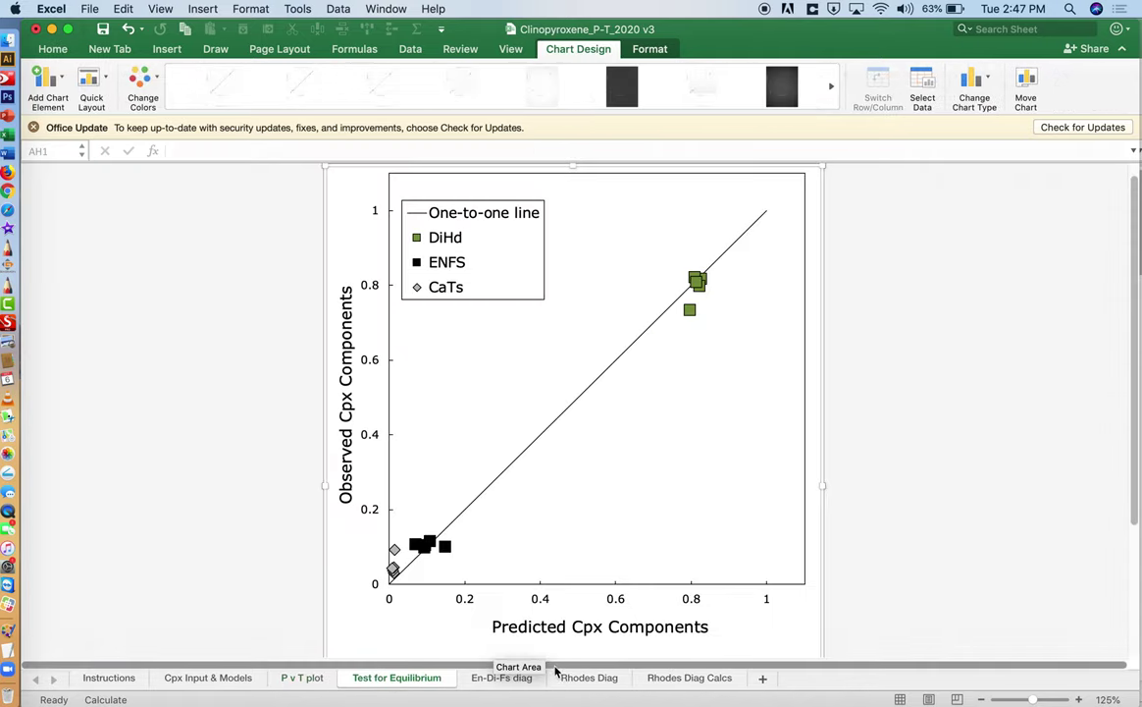
click(517, 681)
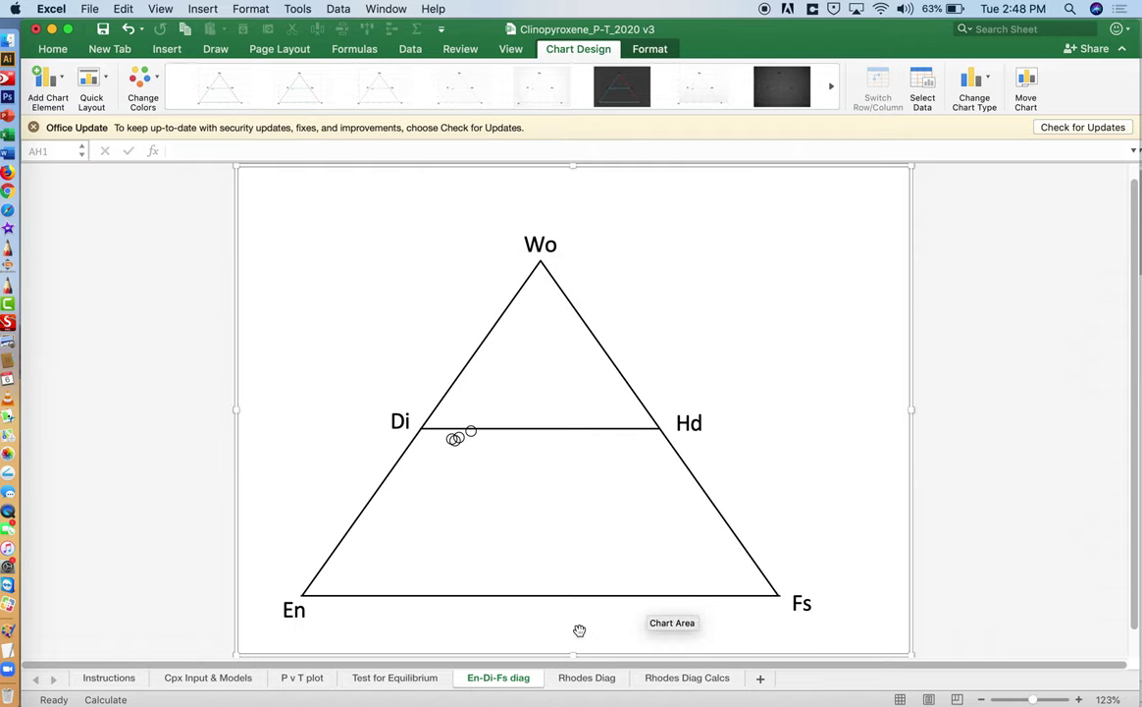
click(588, 679)
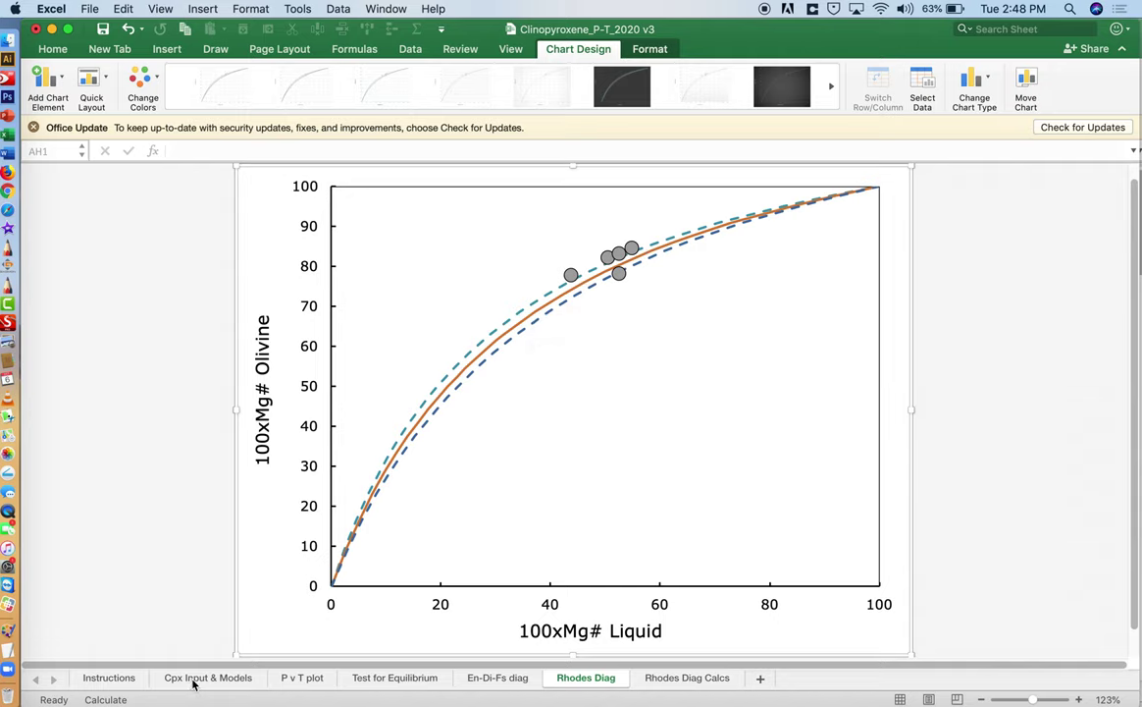
Step: Set the KD(Fe-Mg) value in C4 of Rhodes Diag Calcs to 0.3 and check the Rhodes Diag curves
click(687, 677)
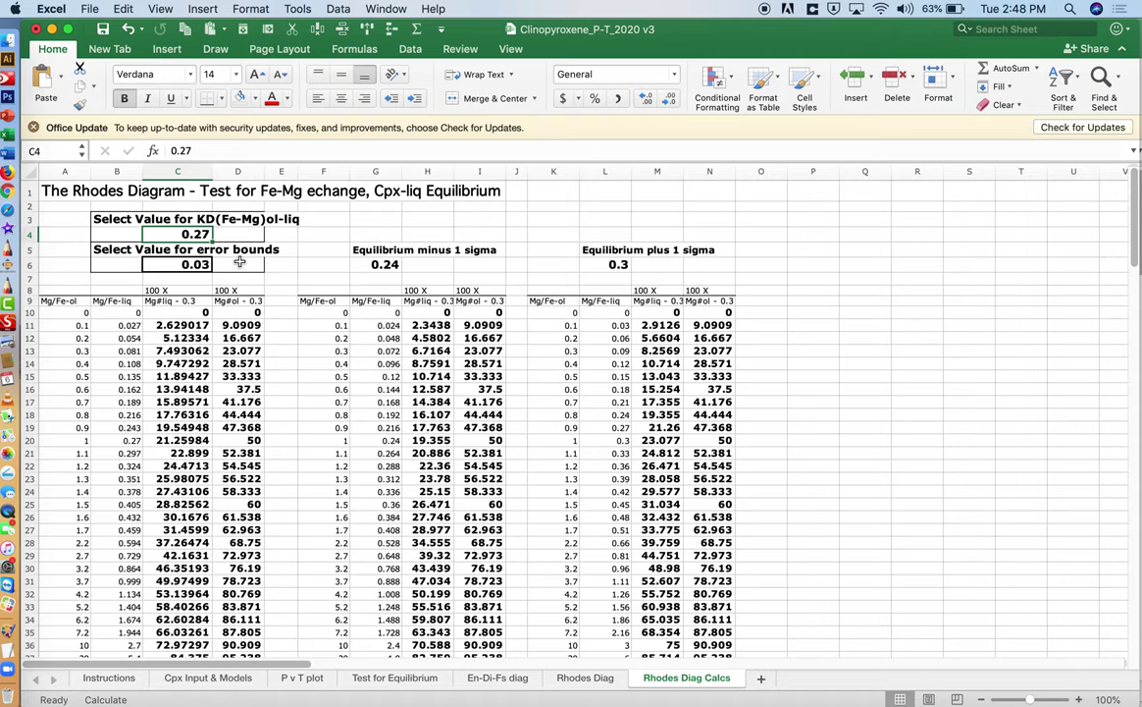
text(0.3)
key(Return)
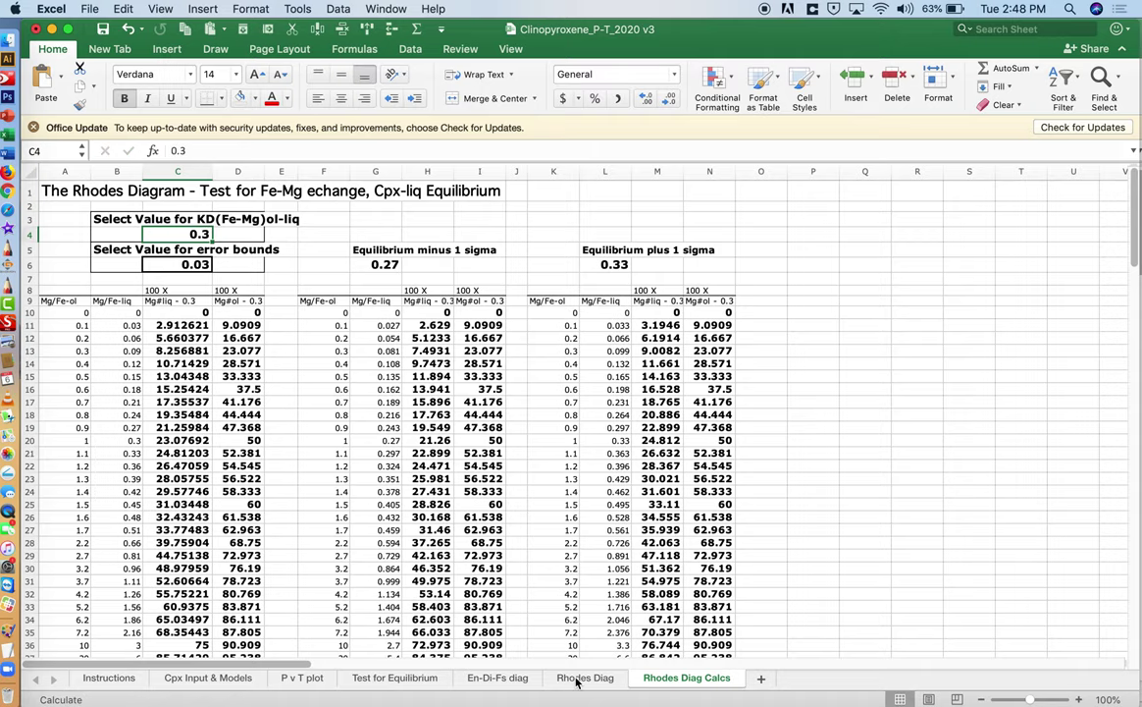
click(585, 678)
Step: Set the error bounds value on Rhodes Diag Calcs to 0.06 and check the bounding curves on Rhodes Diag
click(685, 678)
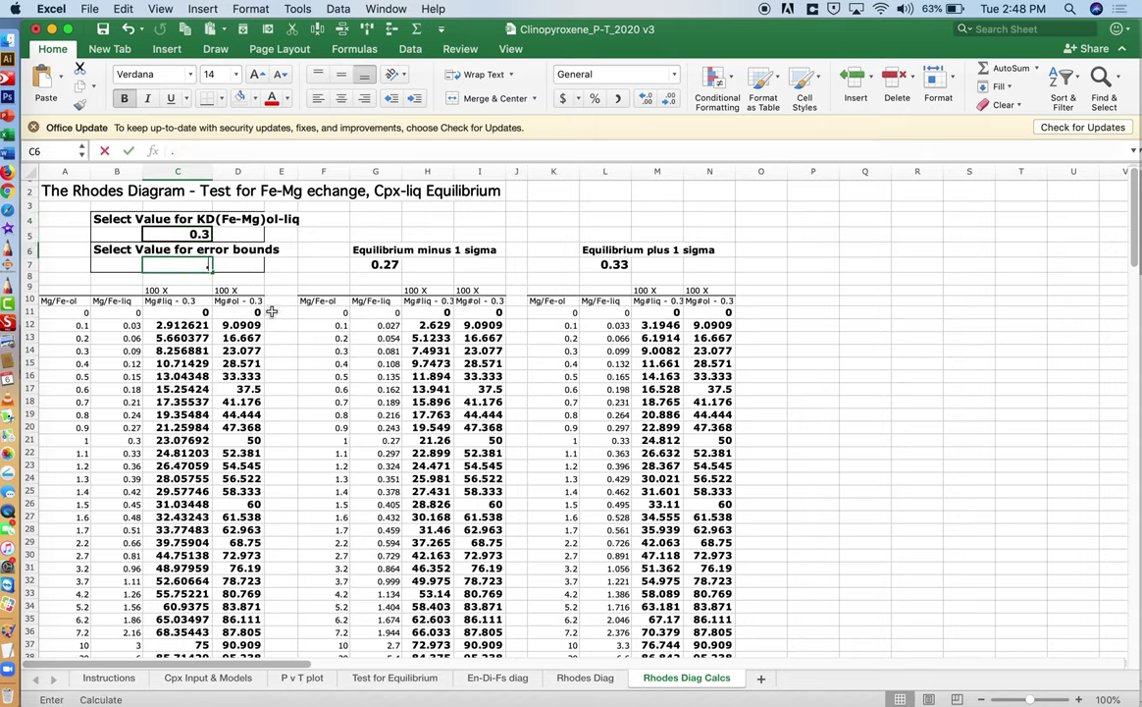
text(.)
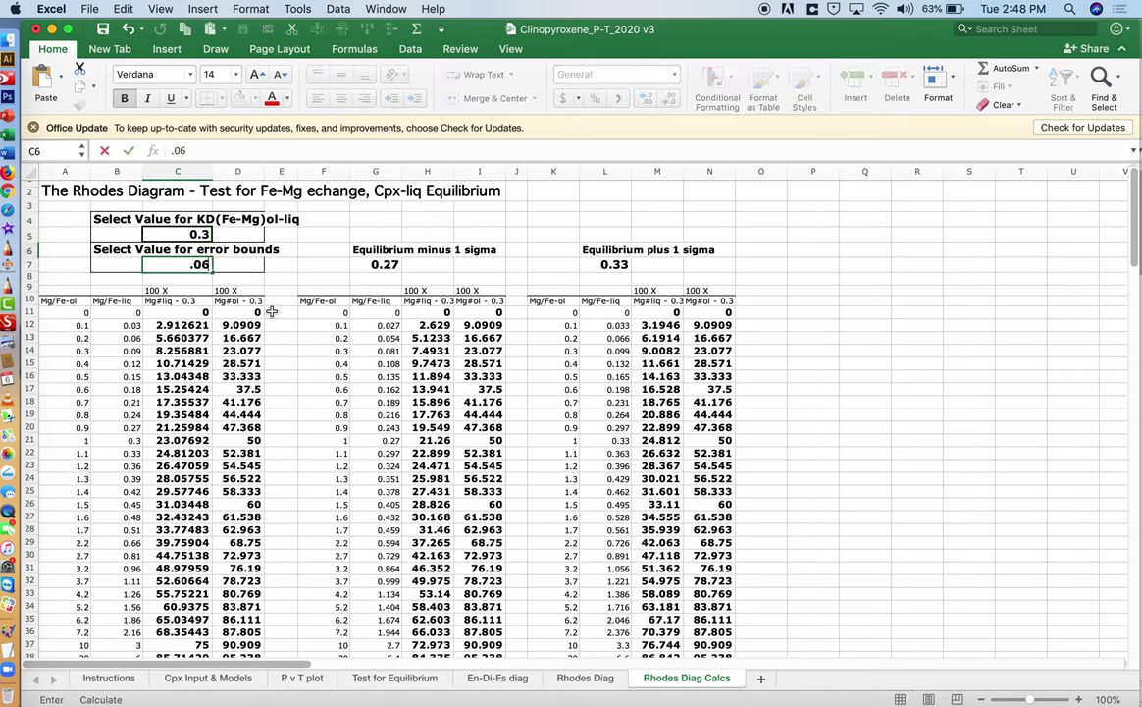
key(Return)
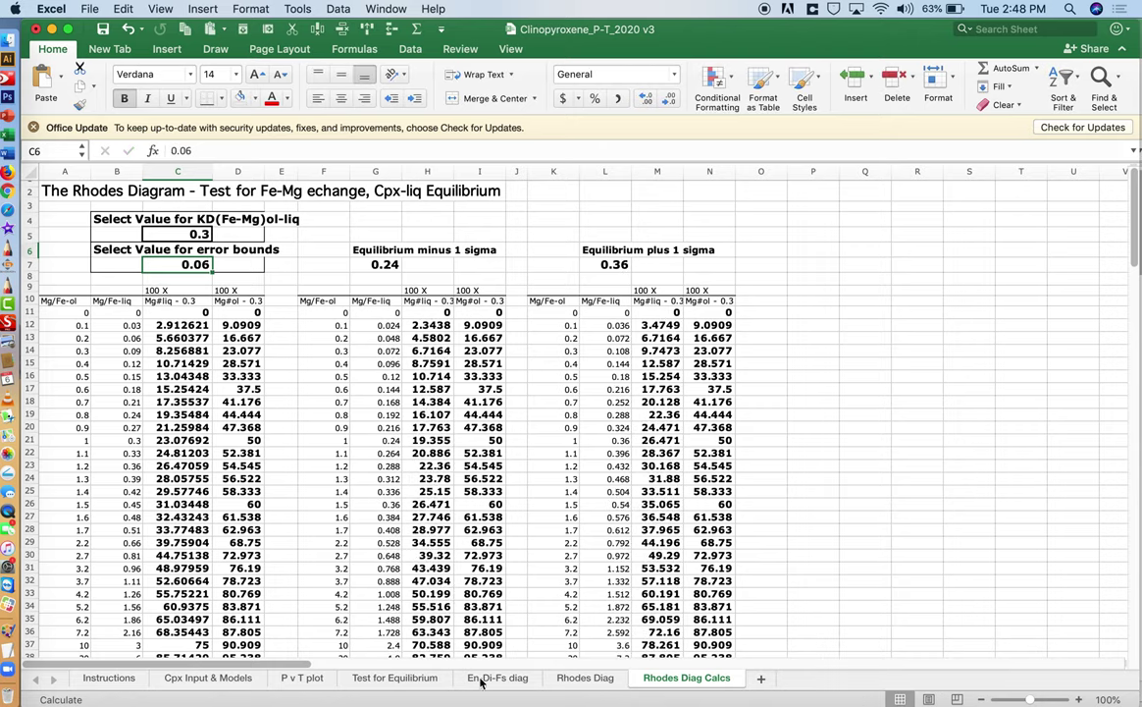
click(594, 678)
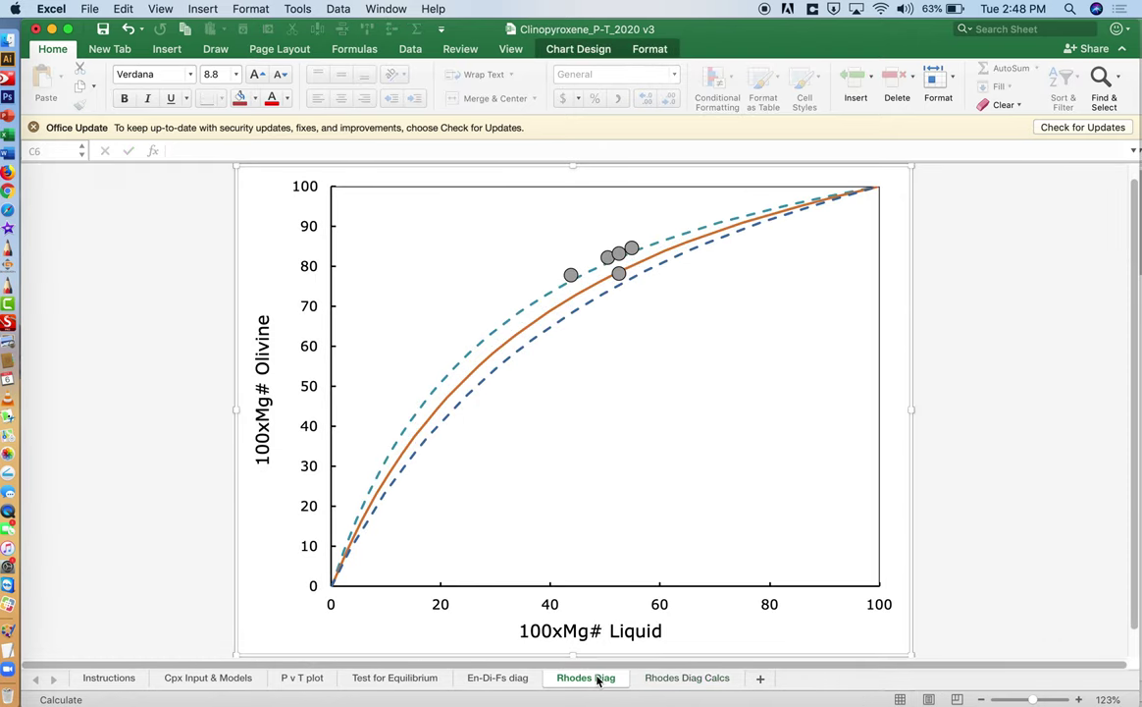
click(685, 678)
Step: On Cpx Input & Models, select the observed KD(Fe-Mg) values in CA15:CA19 and inspect the formulas in CA15 and CA16
click(208, 678)
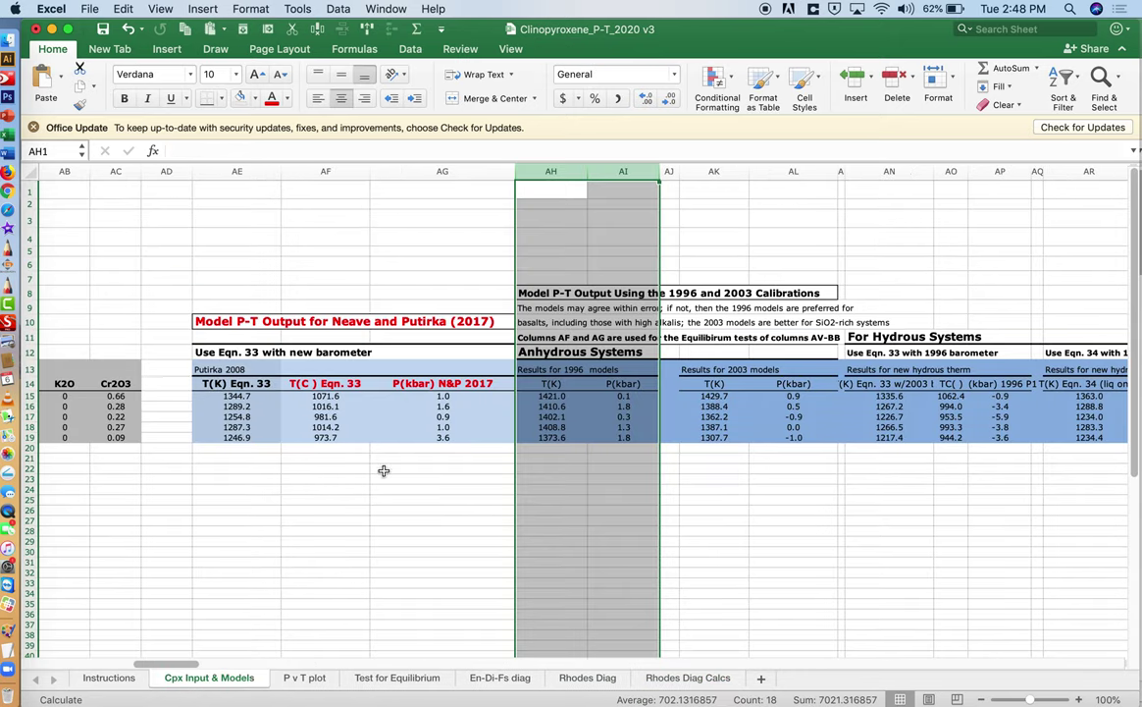
scroll(387, 462, right, 15)
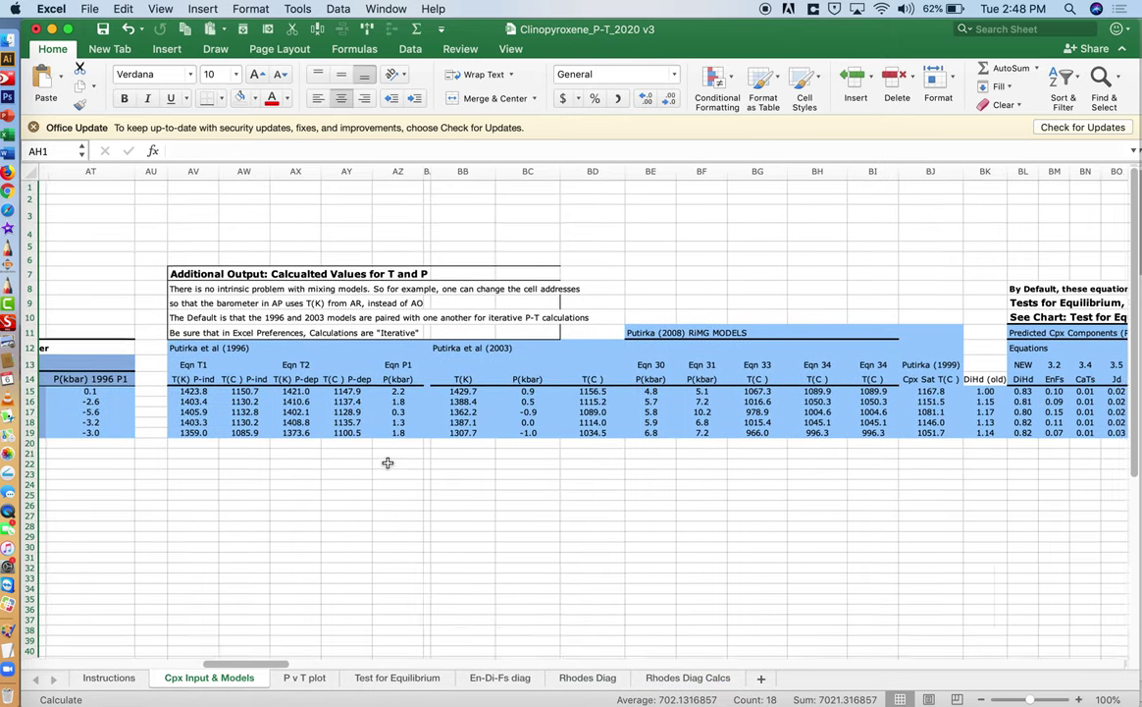
scroll(388, 462, right, 10)
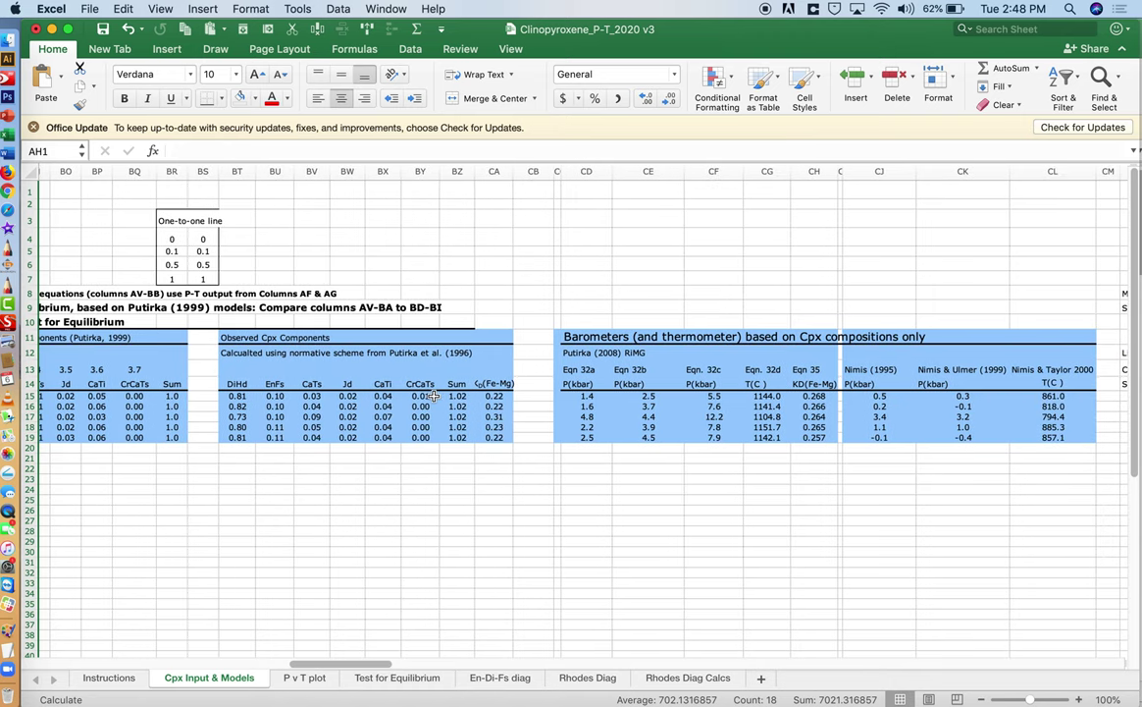
drag(500, 395, 500, 437)
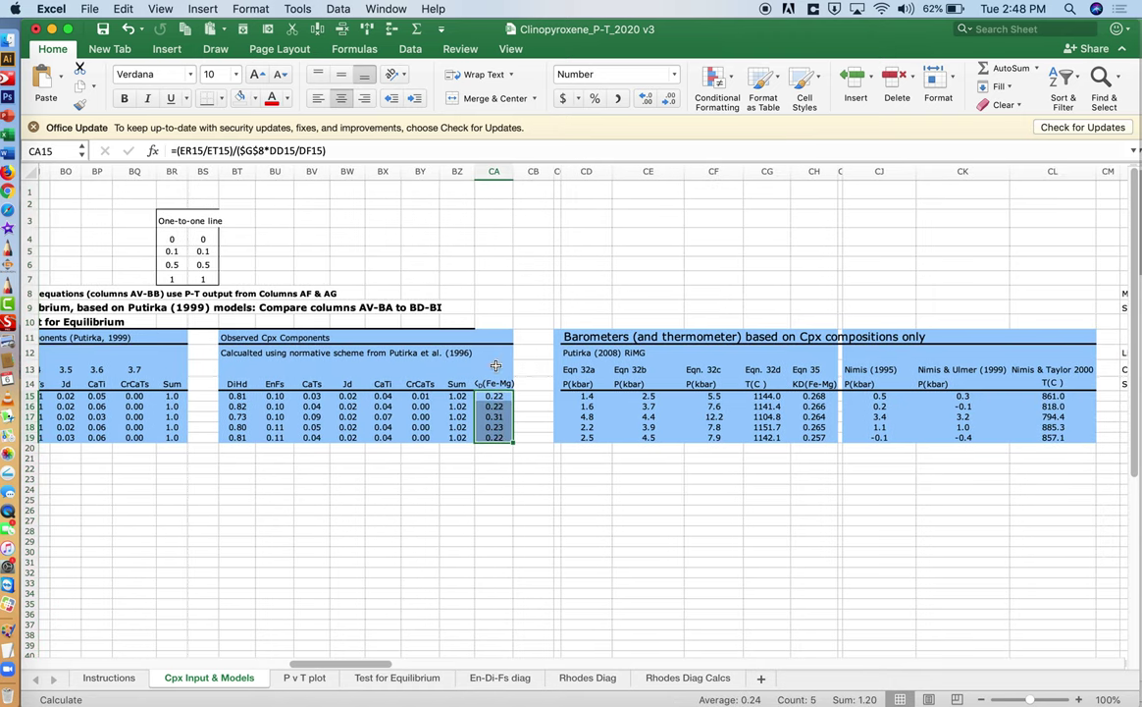
click(343, 152)
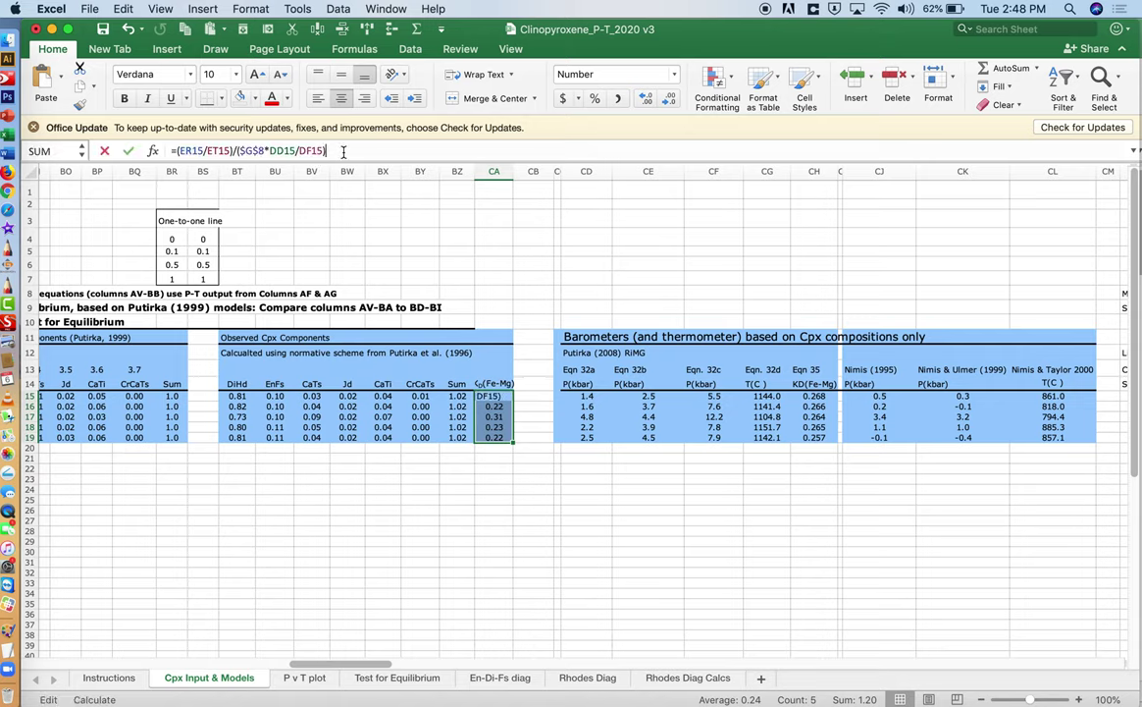
key(Return)
click(343, 152)
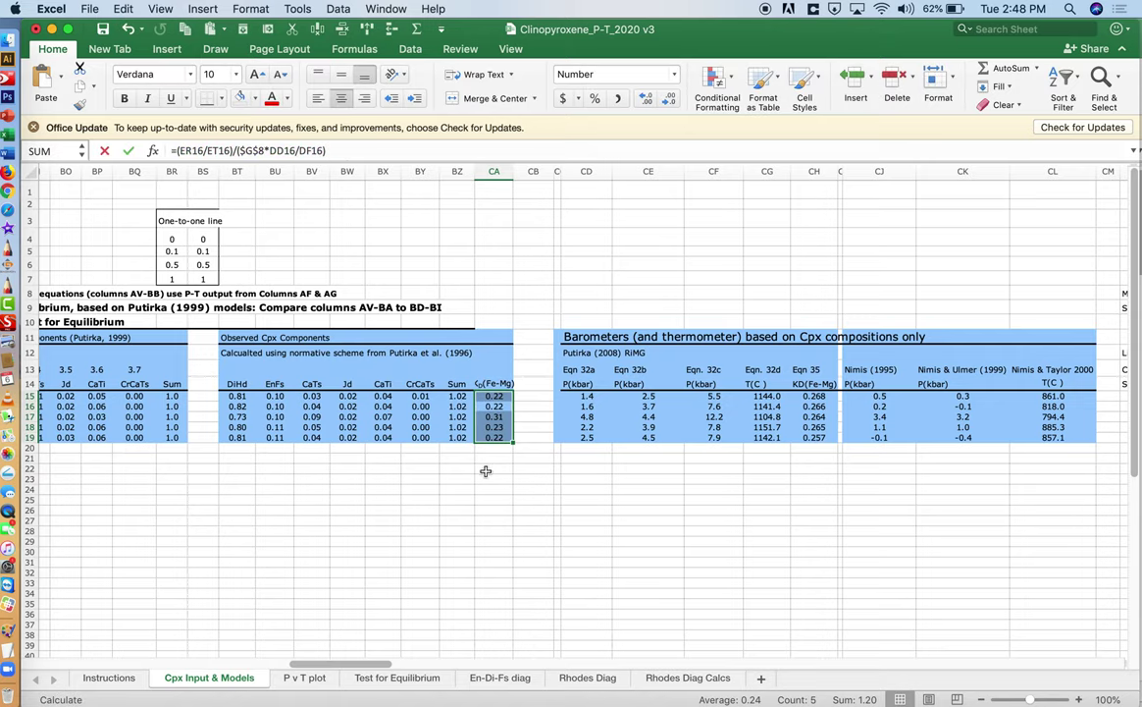
click(494, 407)
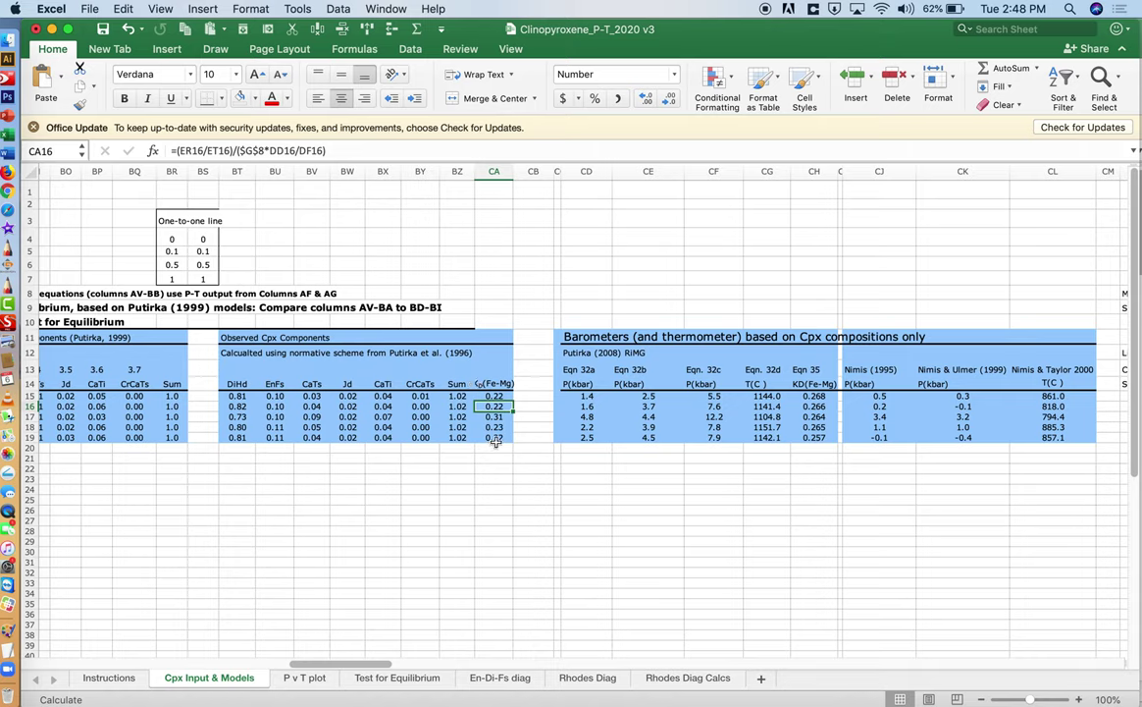
Step: Select the block CD11:CL19 of barometers and thermometers based on Cpx compositions only
scroll(576, 468, left, 15)
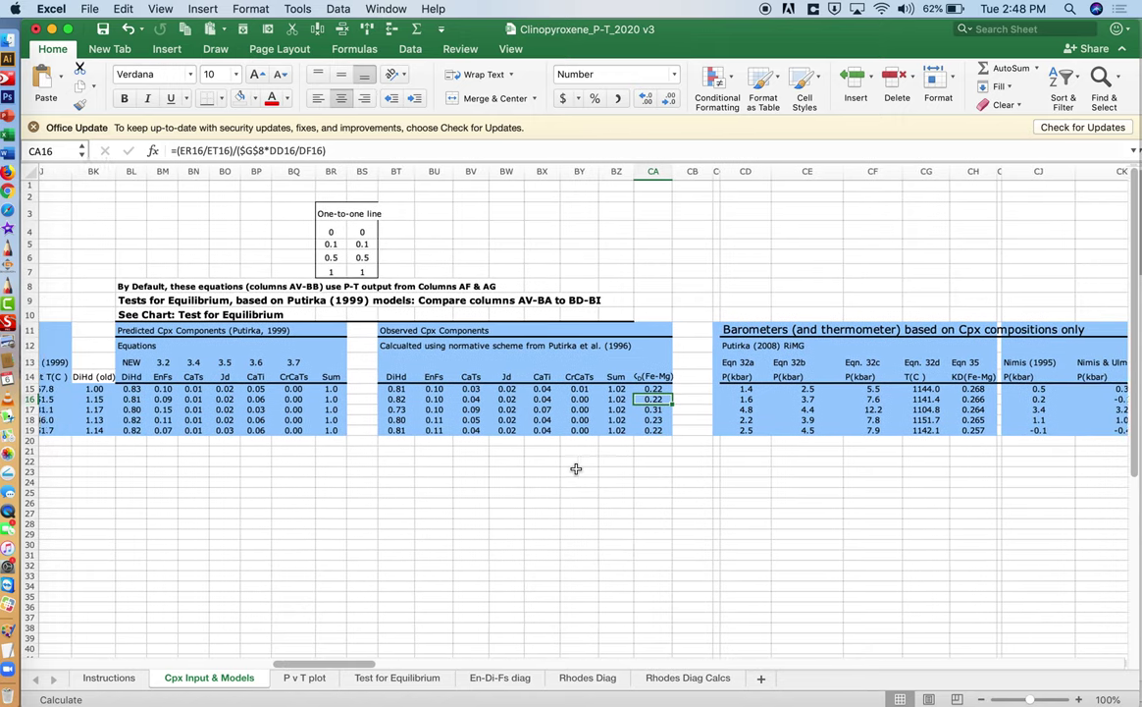
scroll(576, 468, right, 5)
scroll(576, 468, right, 10)
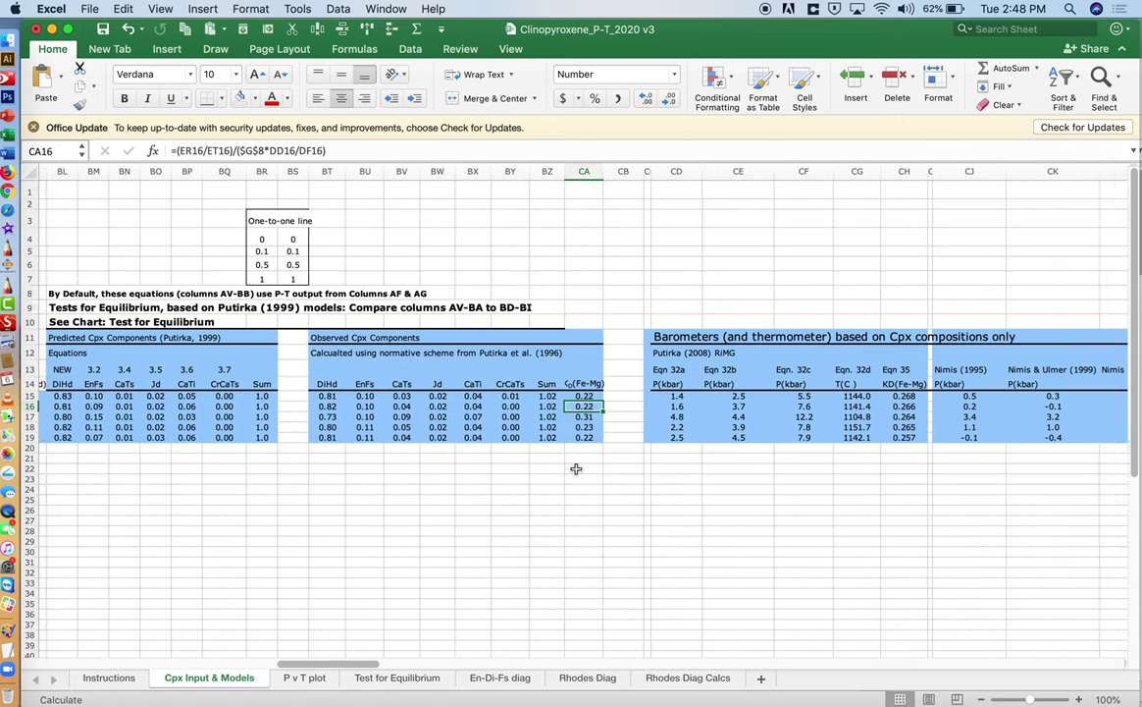
drag(497, 337, 607, 427)
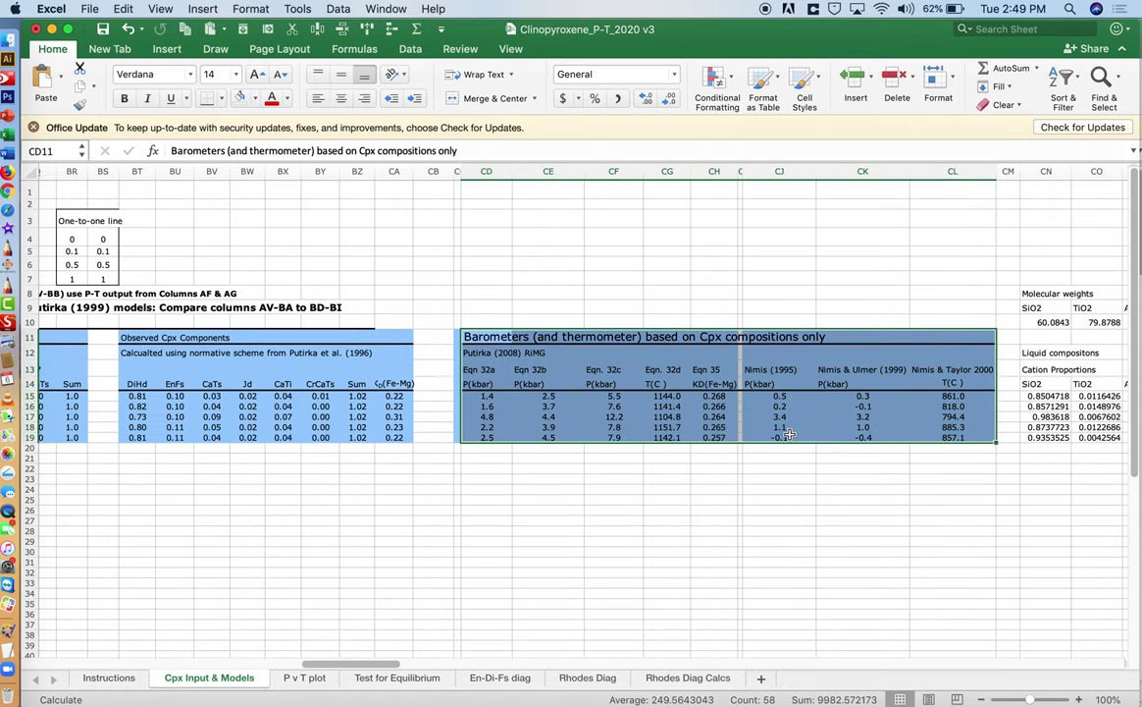
Step: Fill row 19 down through row 39 to extend the example inputs and model formulas
scroll(101, 582, left, 20)
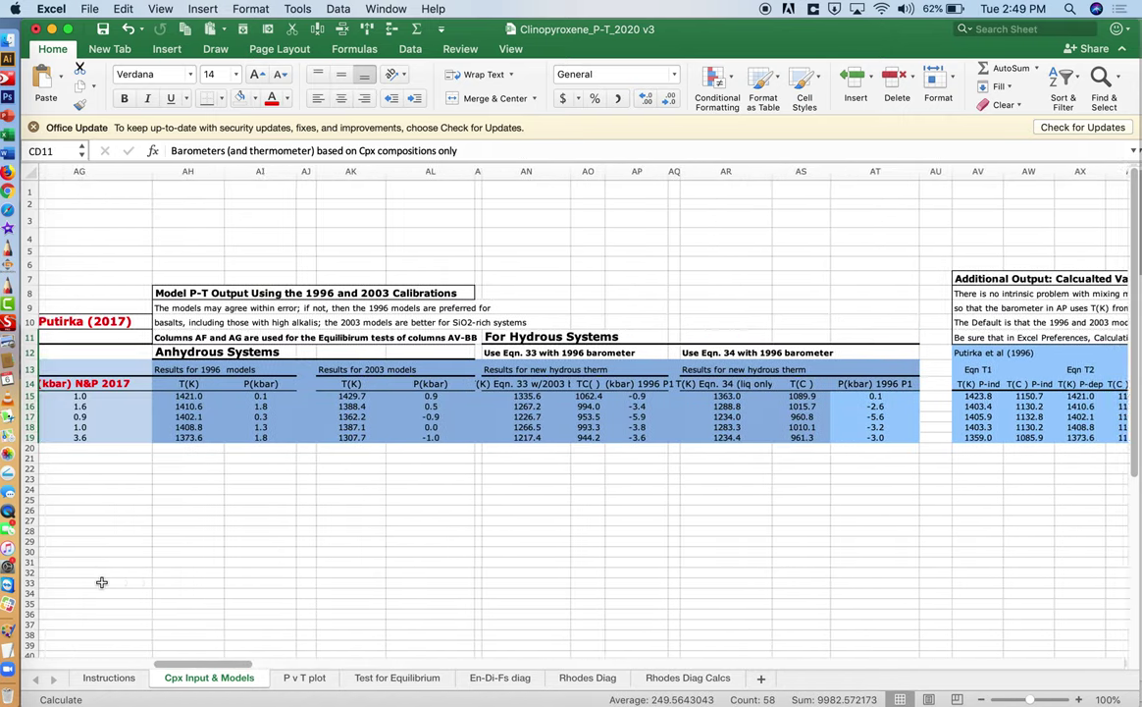
scroll(101, 582, left, 15)
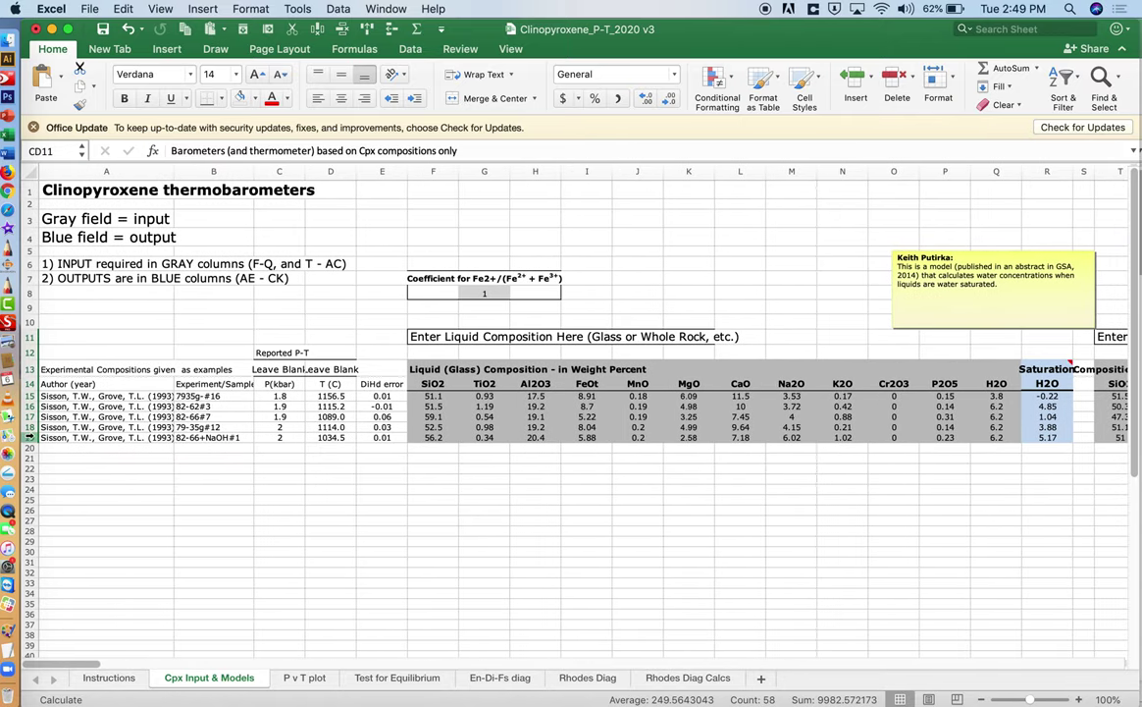
click(29, 437)
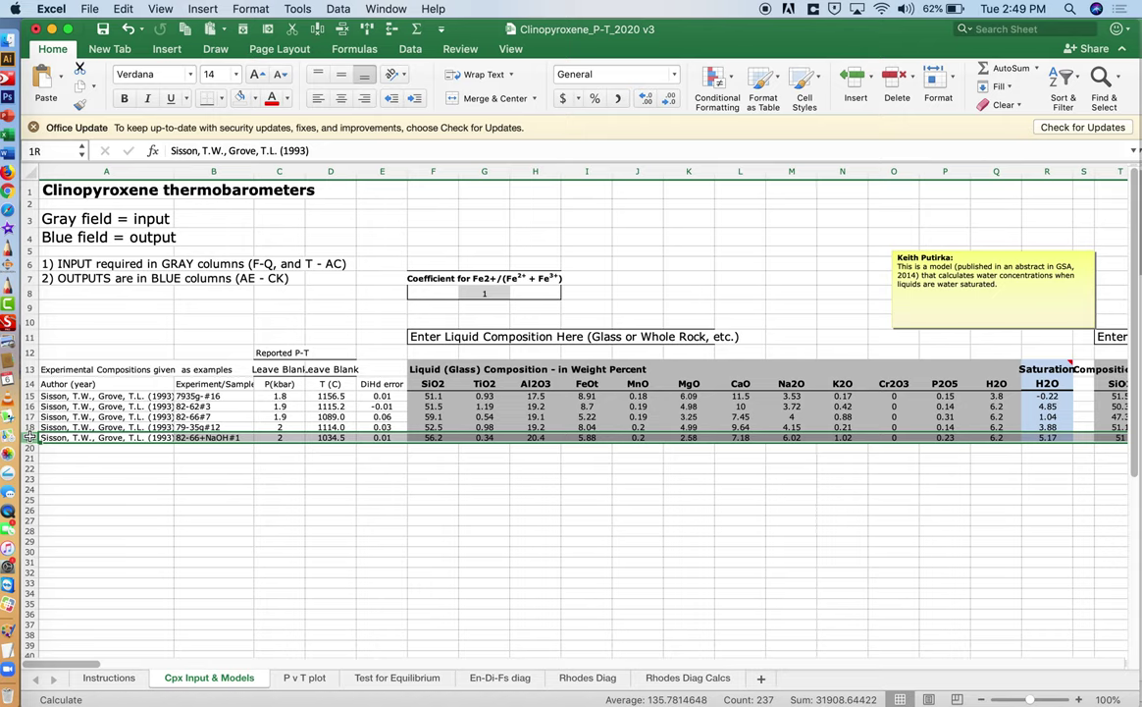
drag(29, 437, 45, 649)
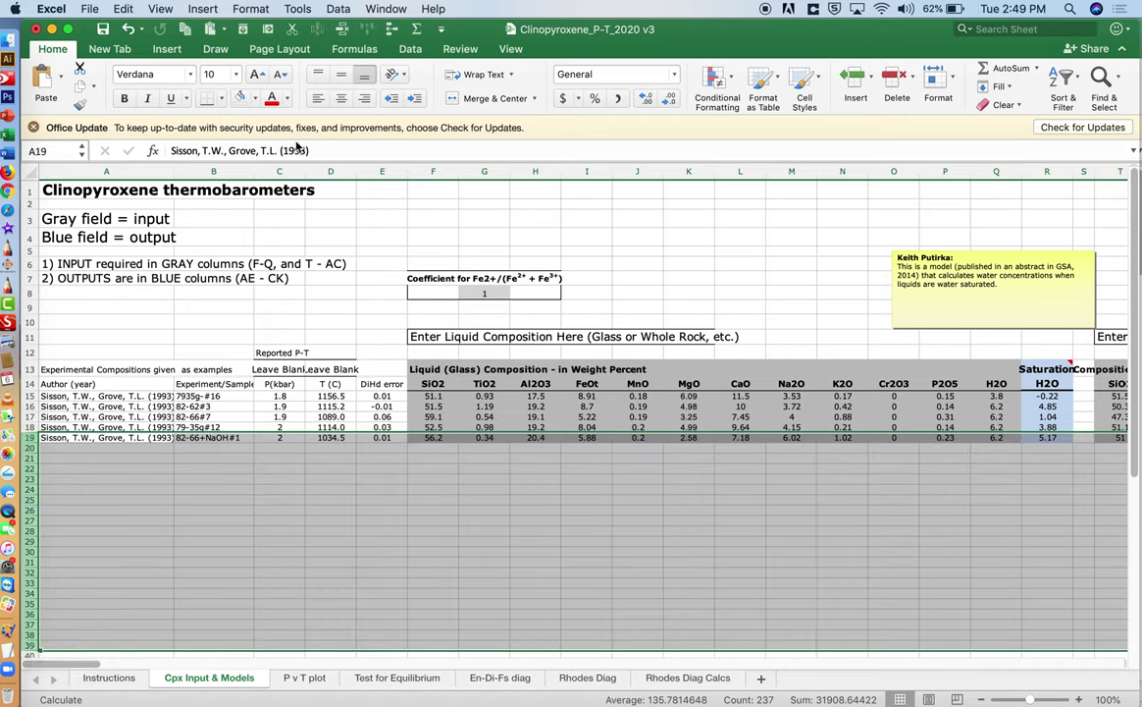
click(243, 30)
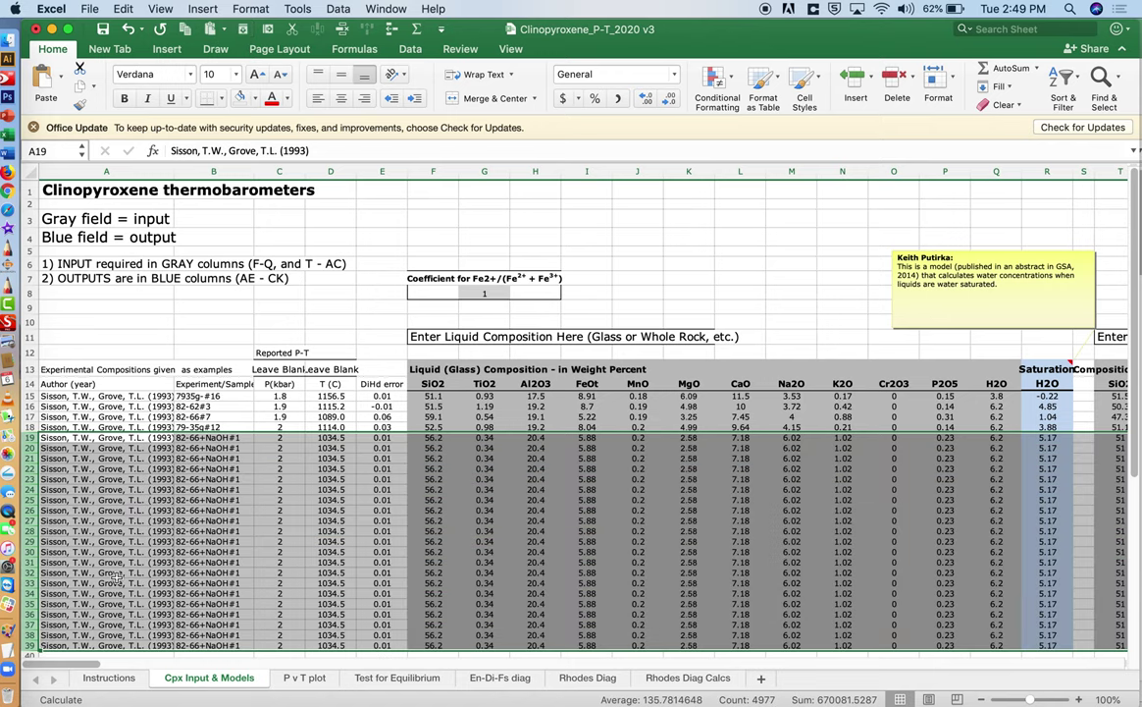
click(46, 438)
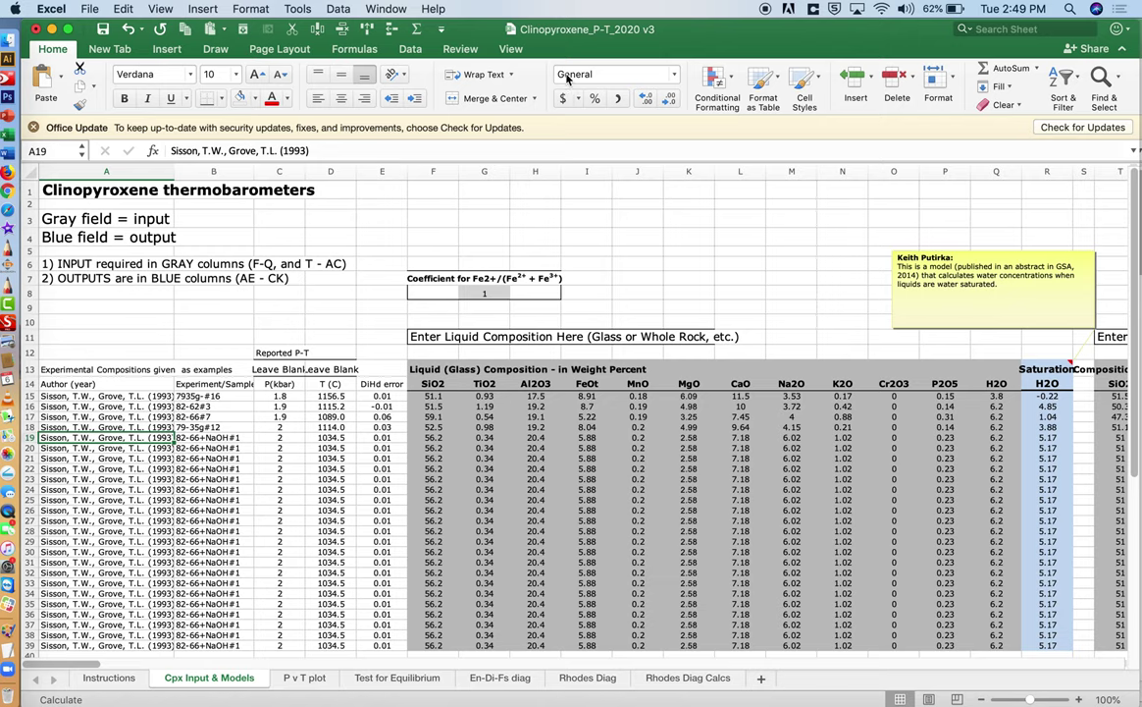
Step: Switch to the open workbook Cpx Chaos Crags for YT with the whole rock and clinopyroxene compositions
click(387, 7)
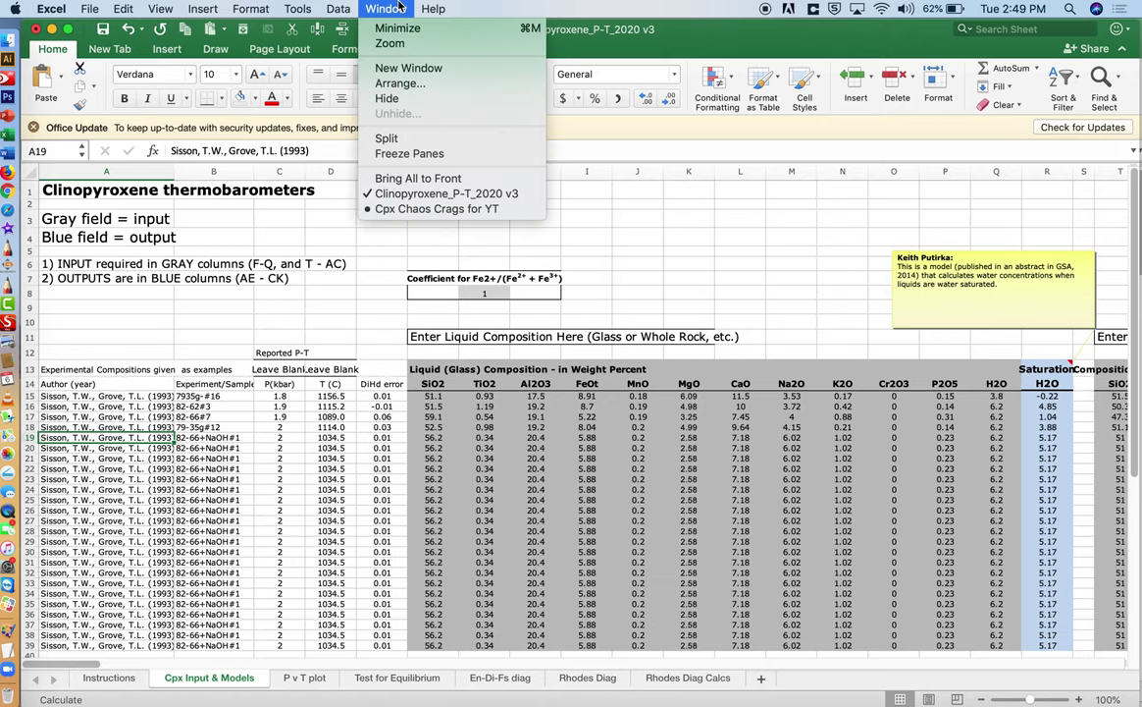
click(435, 209)
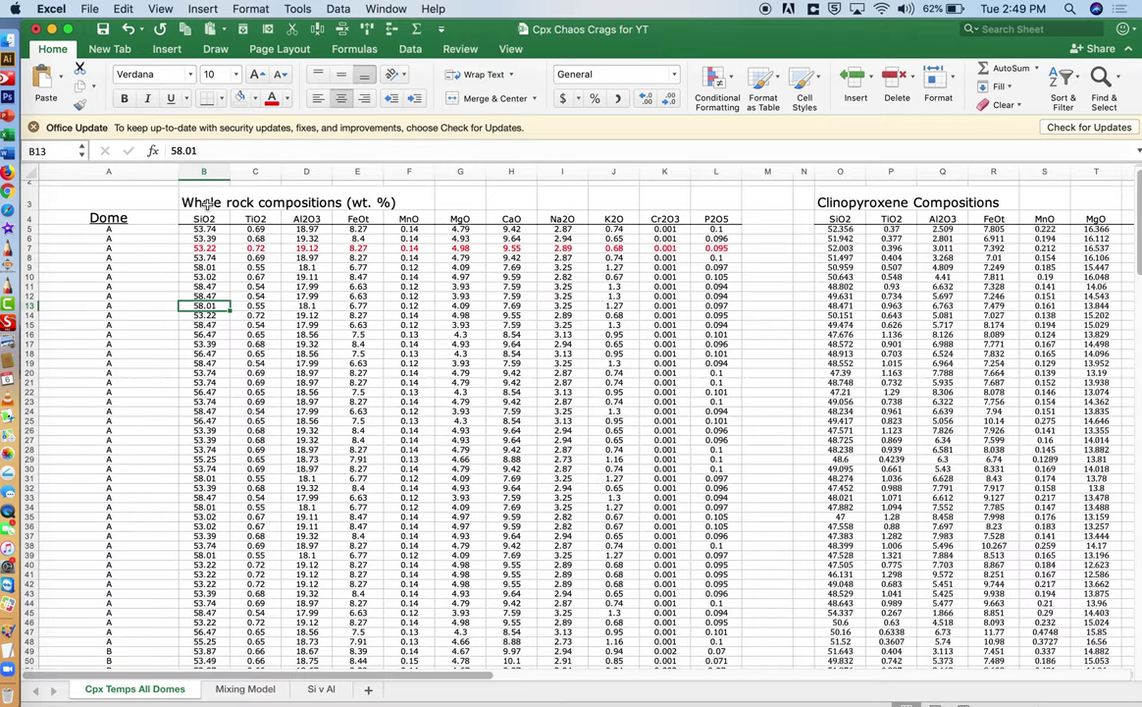
Step: Copy the whole rock compositions of the first Dome A samples, B5:L23, without their headers
drag(188, 187, 729, 214)
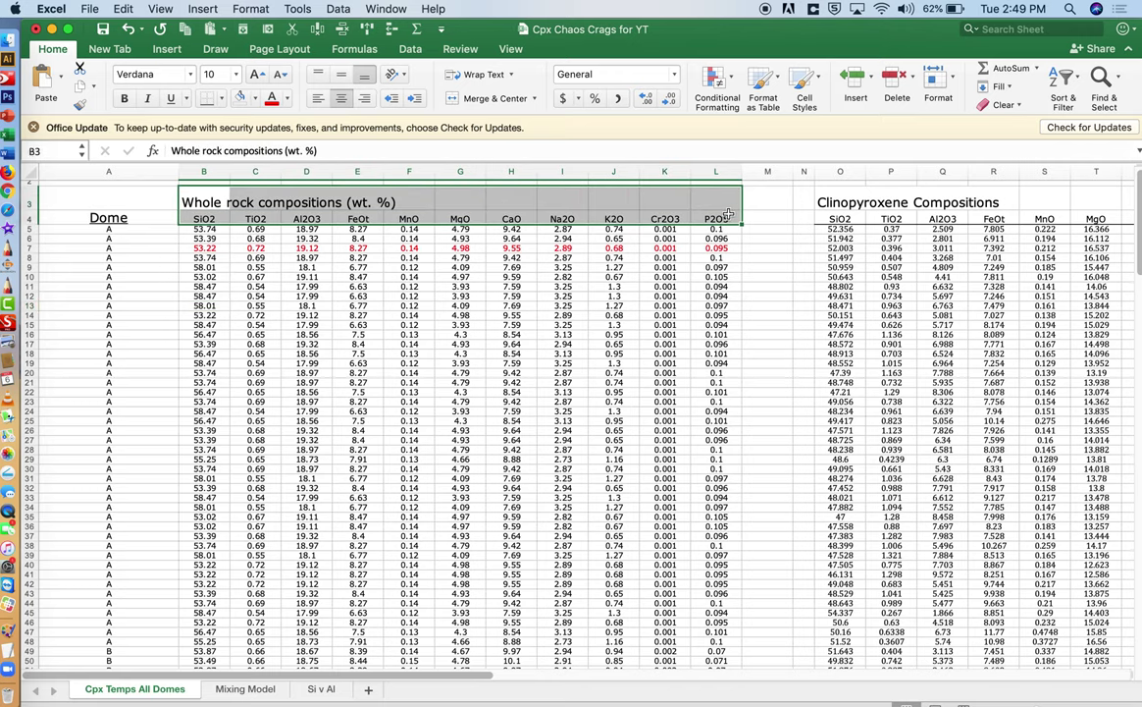
click(844, 204)
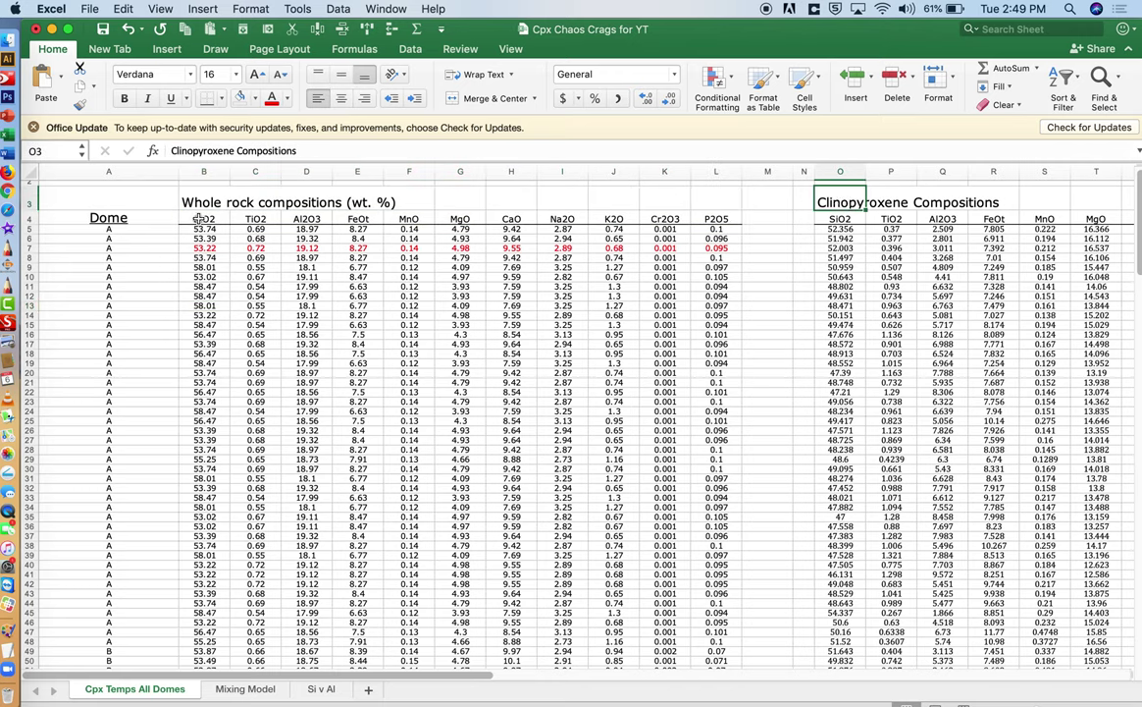
drag(191, 218, 702, 218)
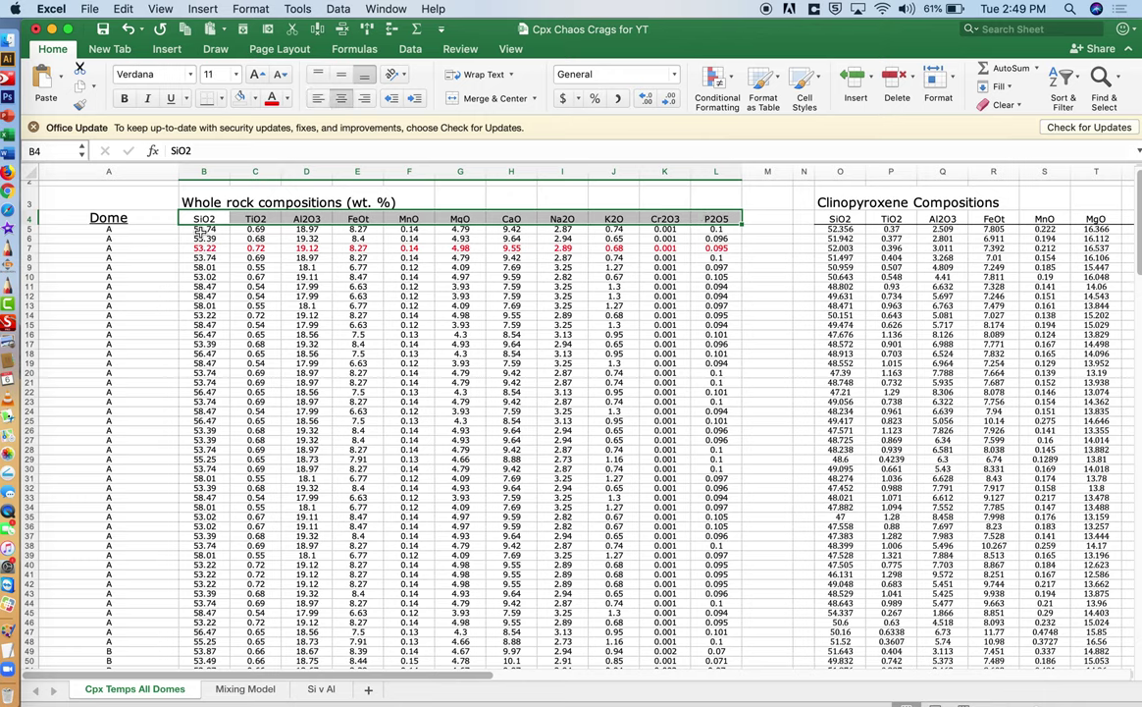
mouse_move(202, 229)
mouse_down()
mouse_move(560, 314)
mouse_move(736, 422)
mouse_move(738, 402)
mouse_up()
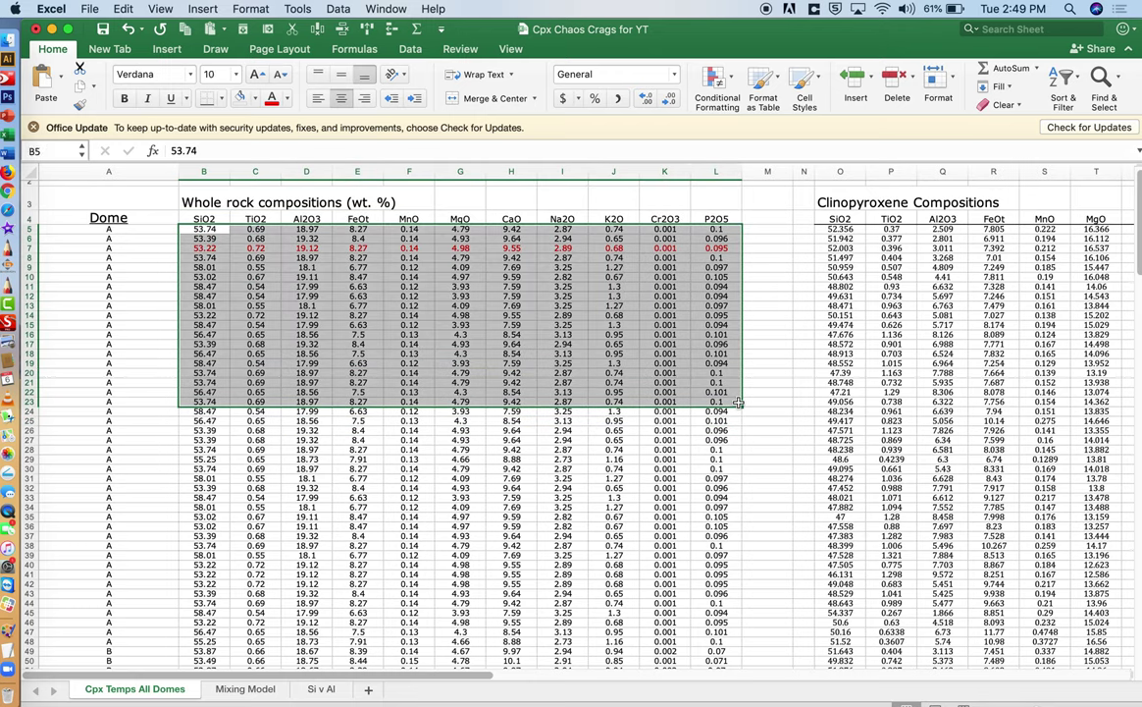
click(189, 35)
Step: Paste the whole rock data into the liquid composition columns of Clinopyroxene_P-T_2020 v3 starting at F19, and clear leftover rows 38 and 39
click(386, 8)
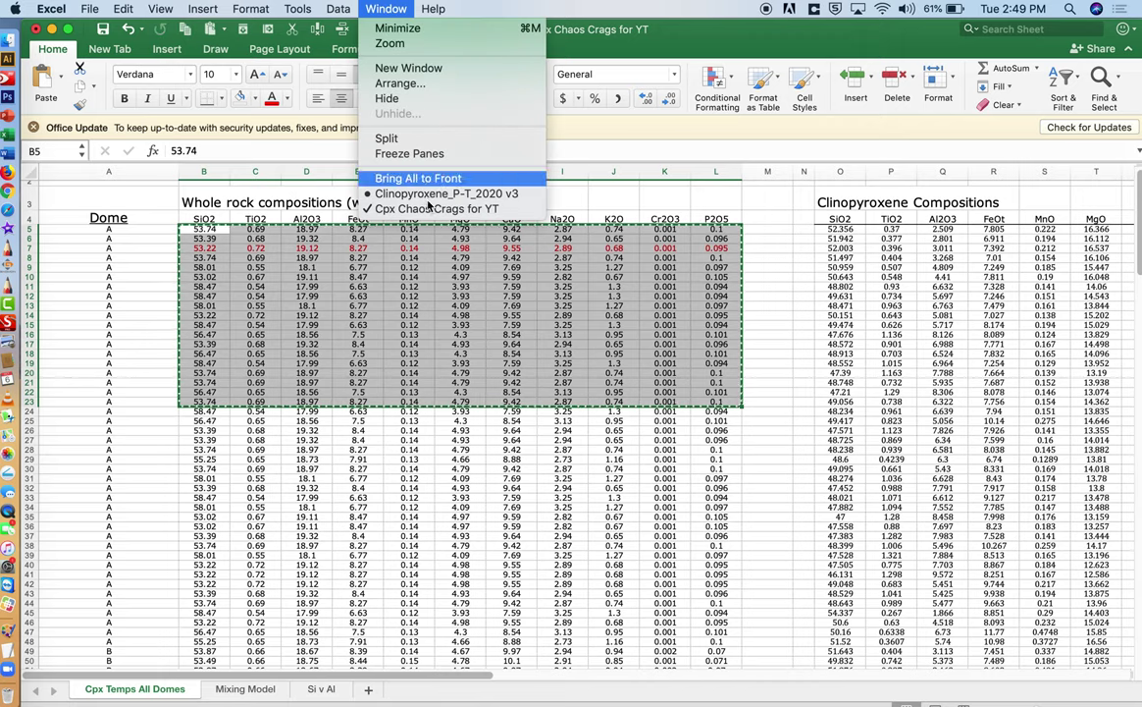
click(432, 194)
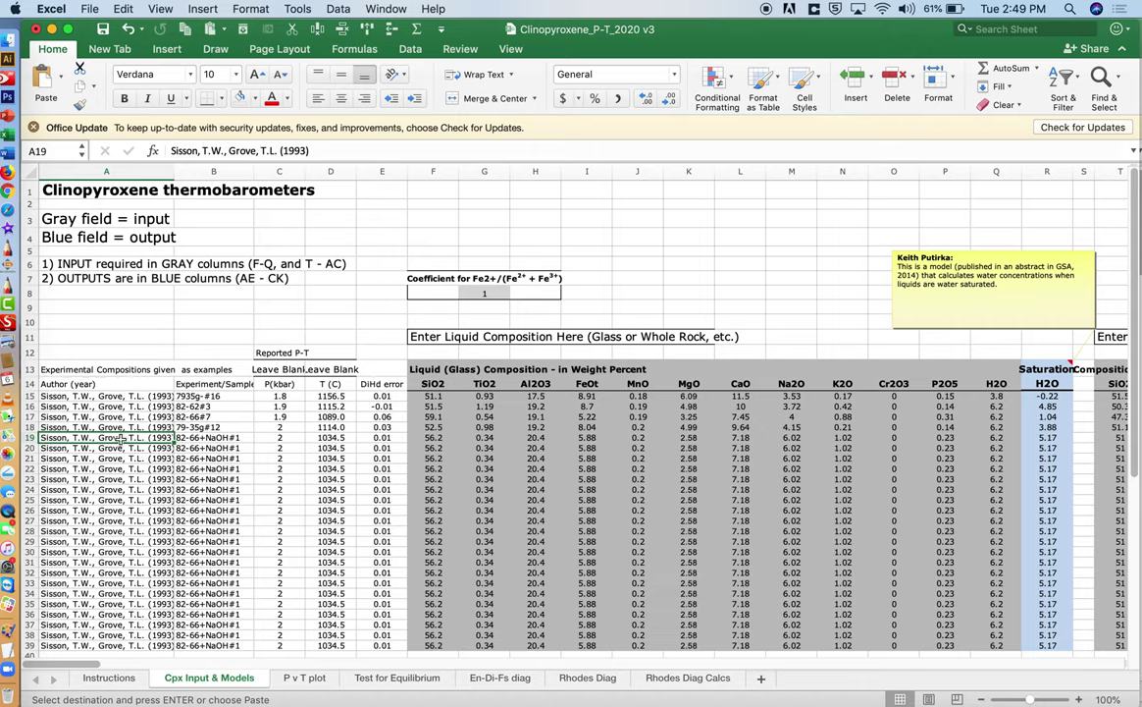
key(Right)
key(Right)
key(Right)
key(Right)
key(Right)
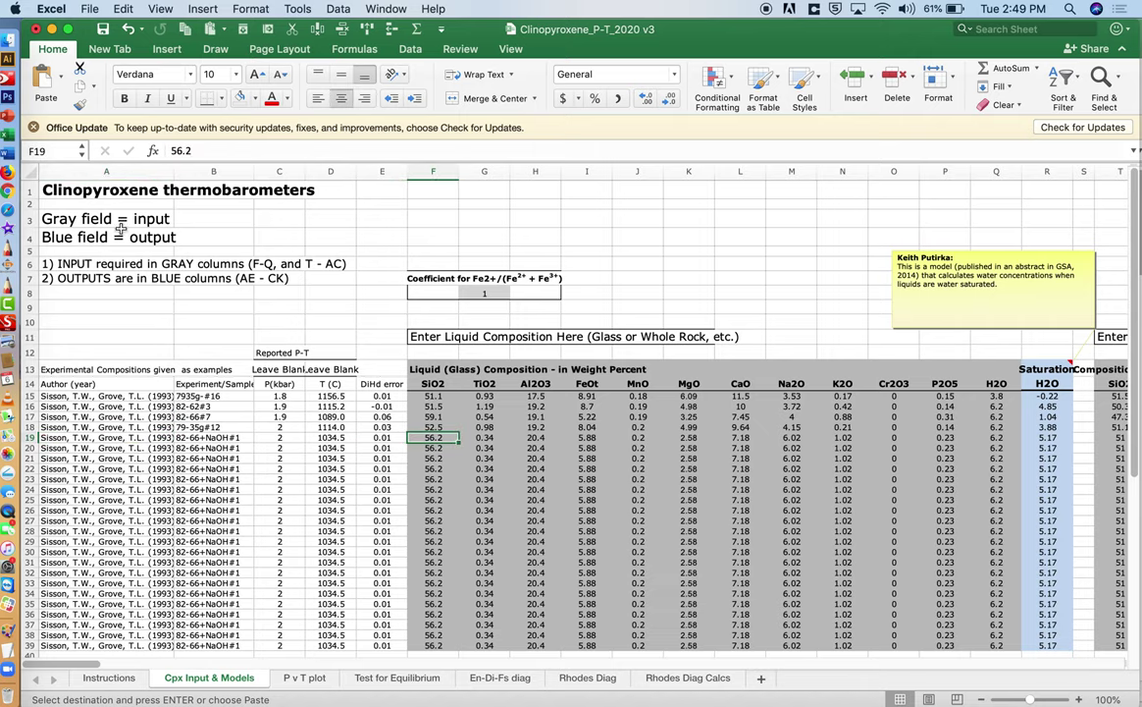
click(209, 28)
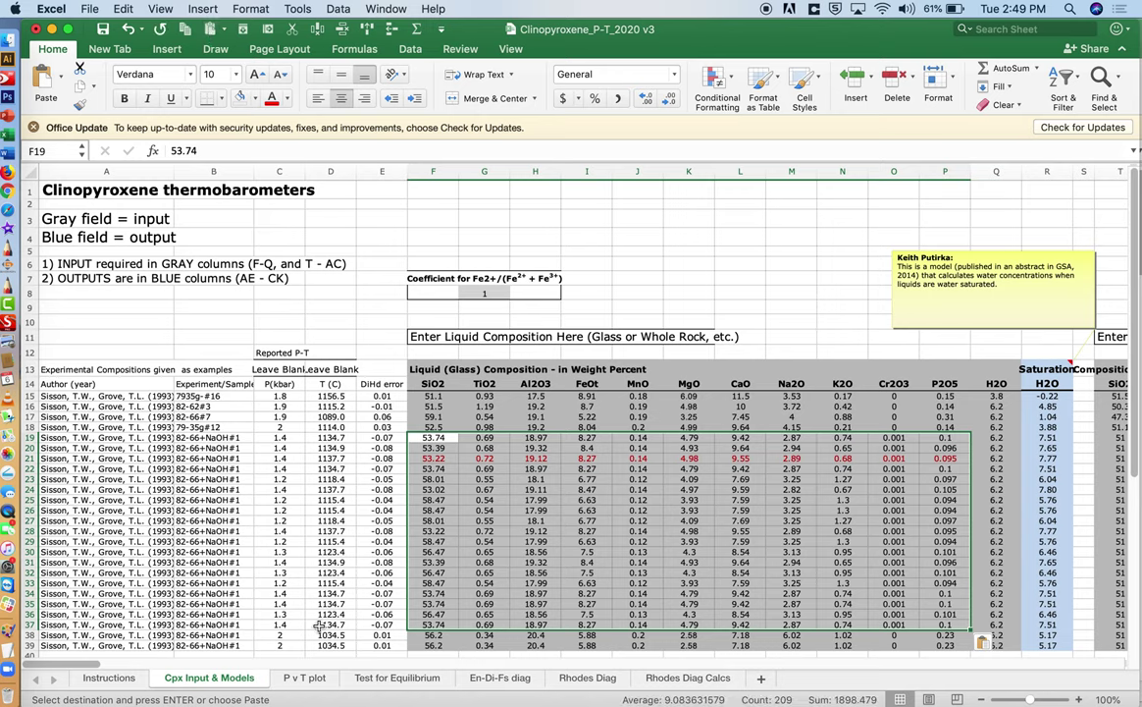
mouse_move(30, 635)
mouse_down()
mouse_move(30, 432)
mouse_move(30, 645)
mouse_up()
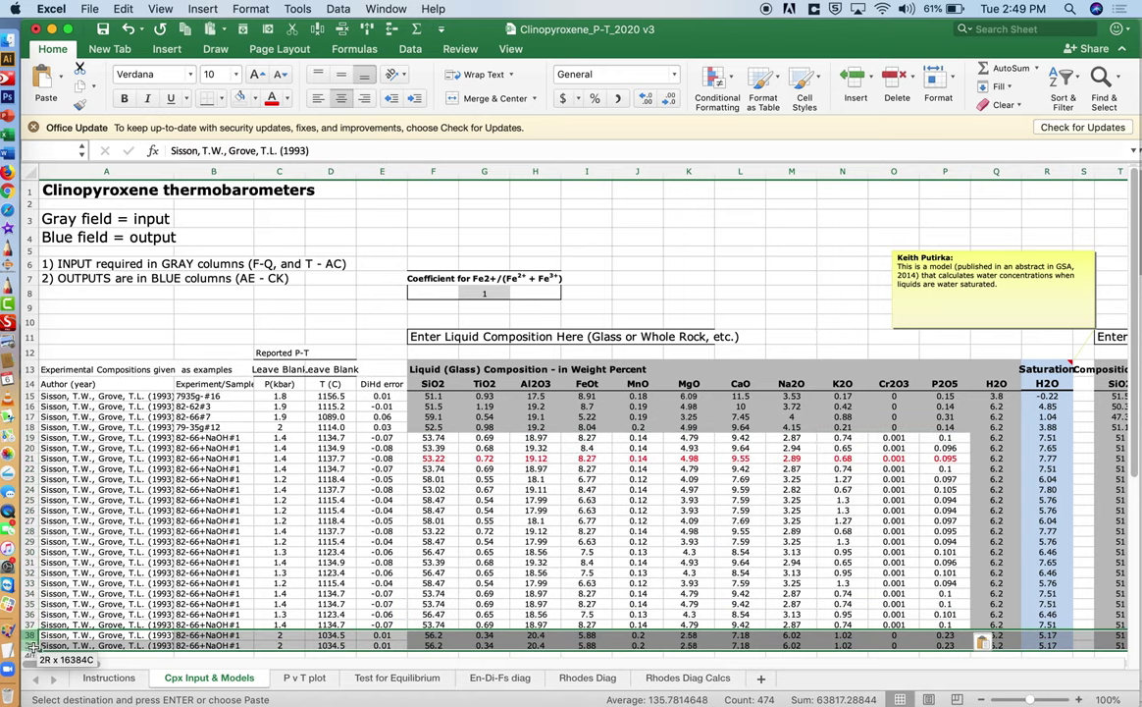
key(Delete)
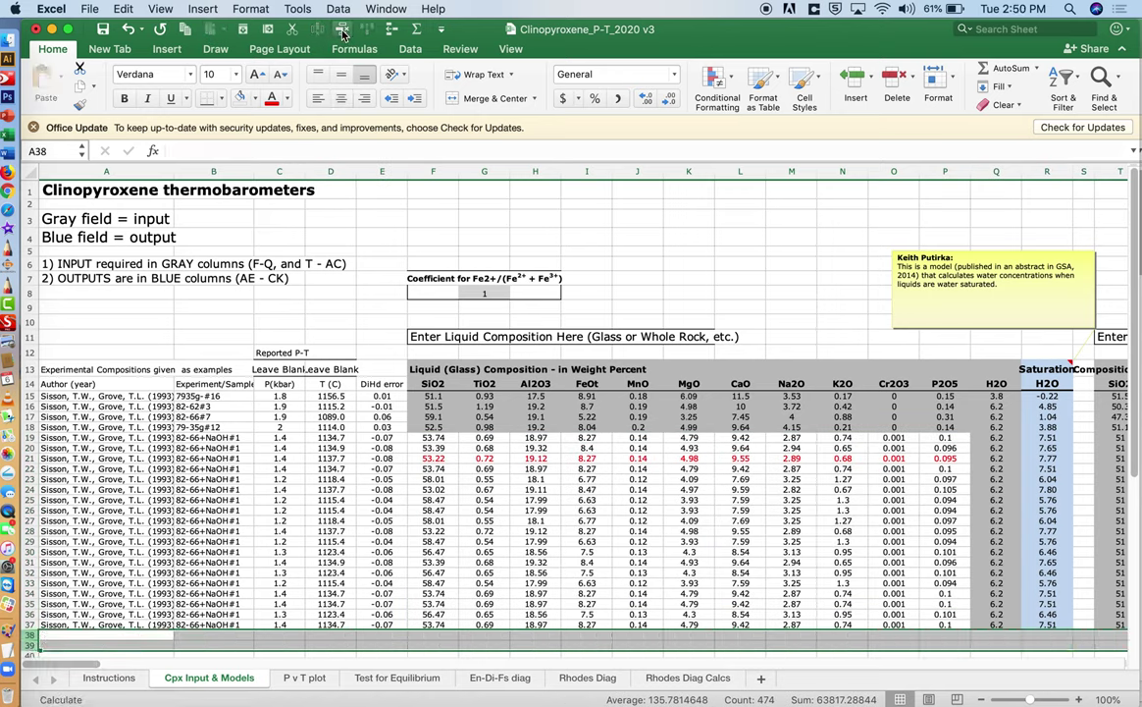
Step: Copy the matching clinopyroxene compositions O5:X23 from the workbook Cpx Chaos Crags for YT
click(388, 9)
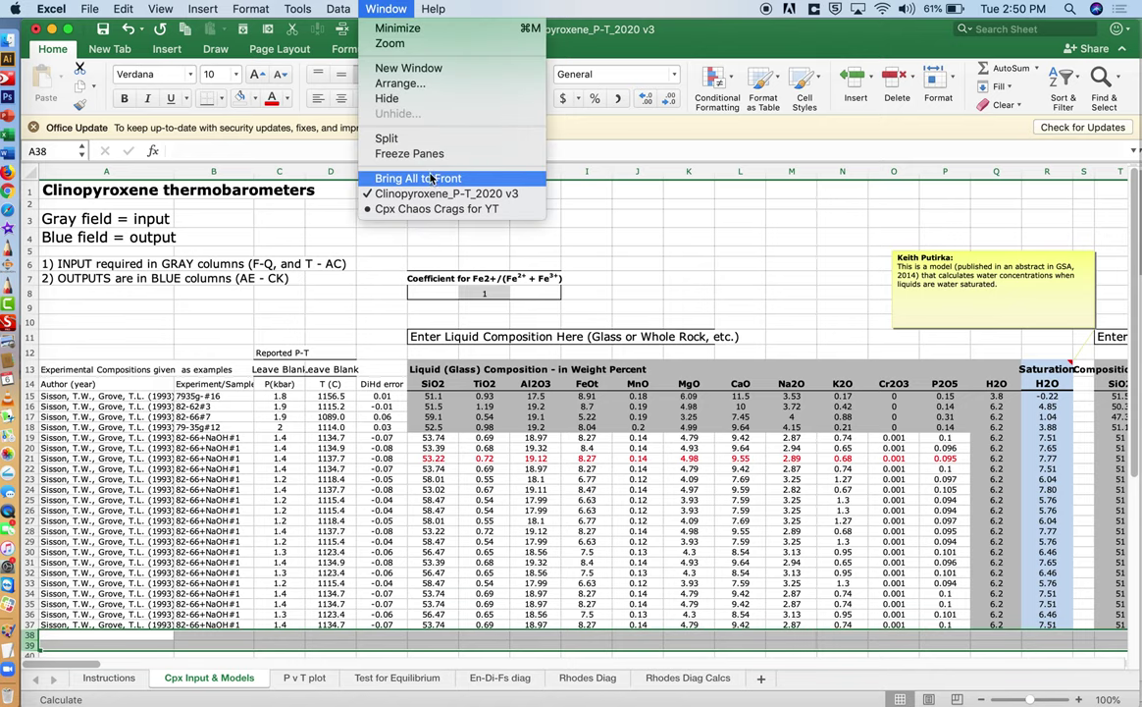
click(445, 210)
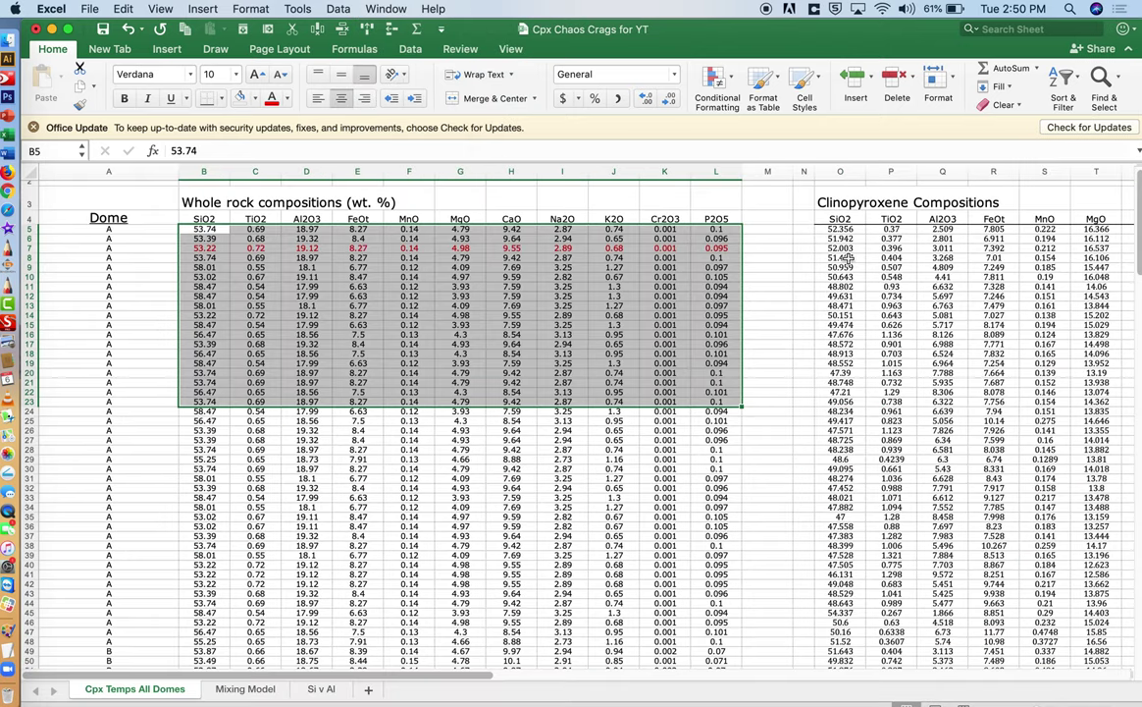
click(842, 400)
scroll(763, 361, right, 10)
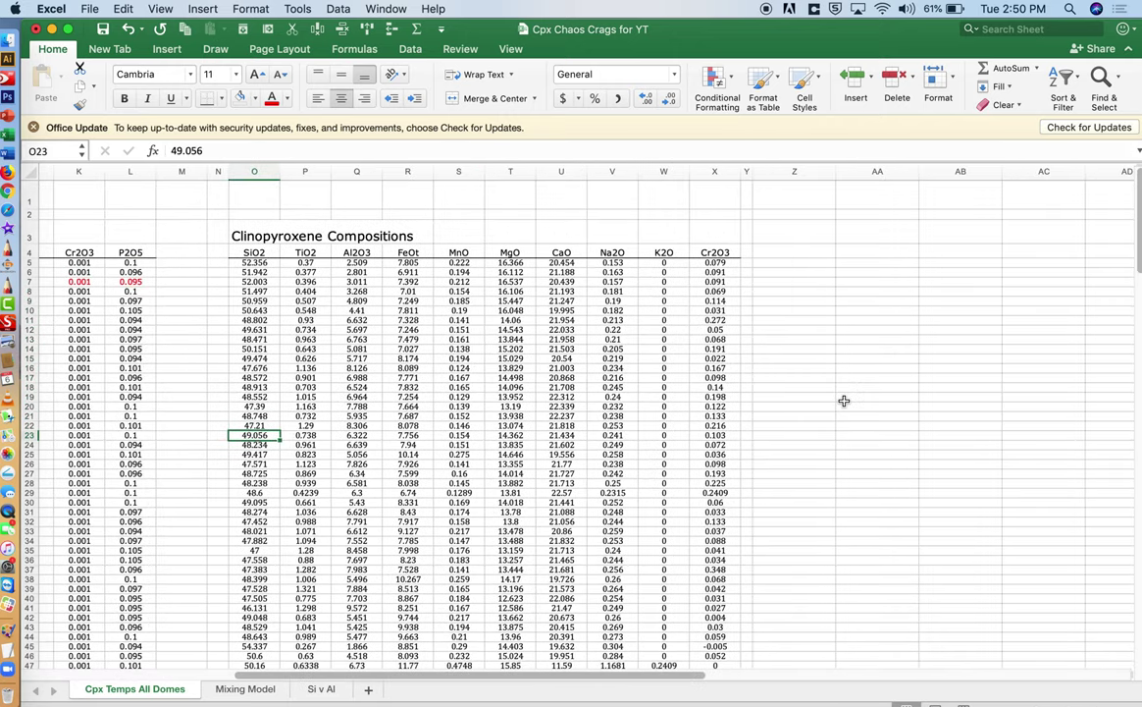
shift+click(717, 263)
key(super+c)
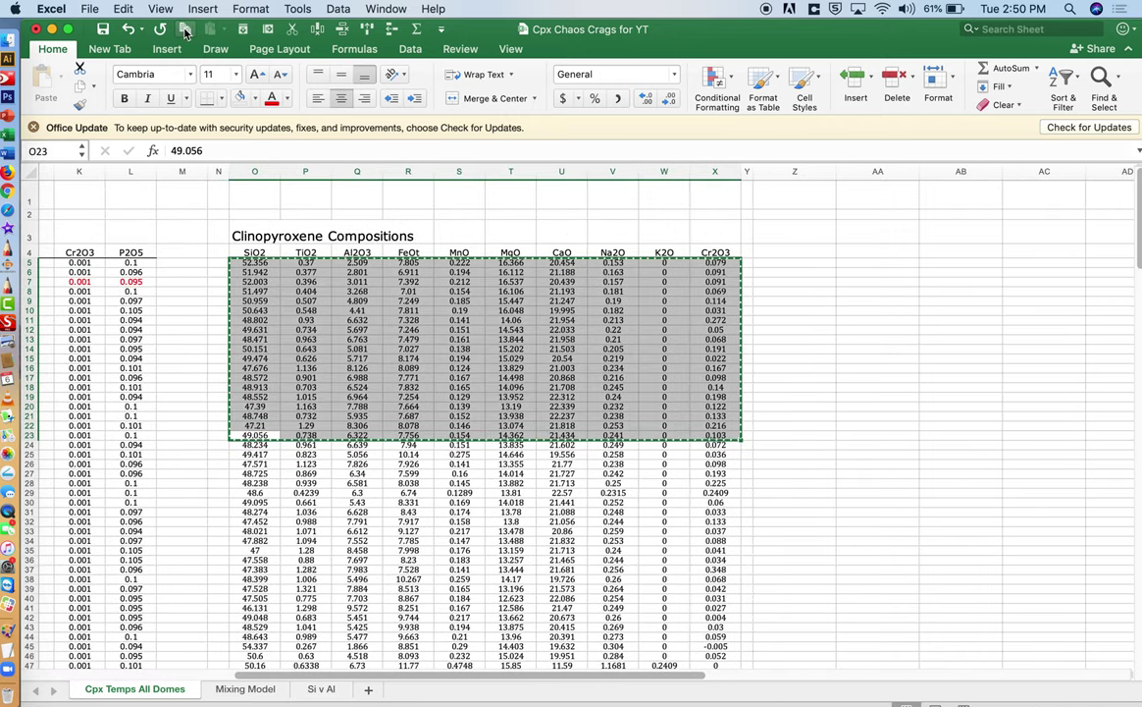
Step: Paste the clinopyroxene data into the Cpx composition columns of Clinopyroxene_P-T_2020 v3 starting at T19
scroll(401, 306, left, 10)
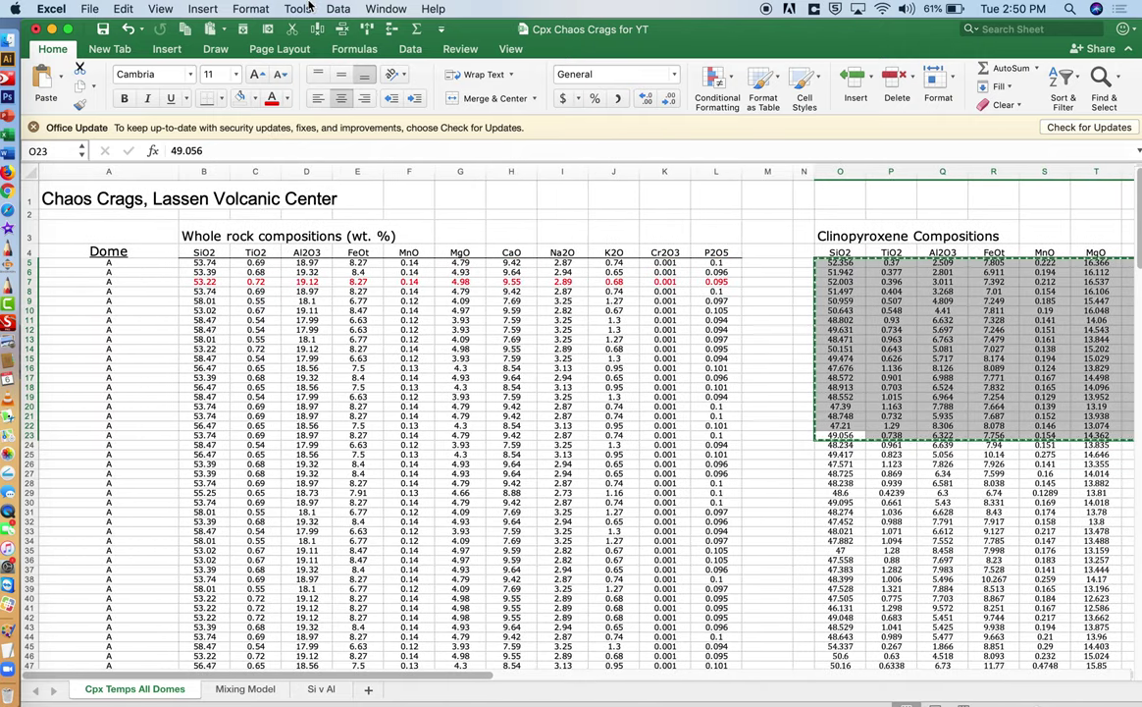
click(382, 7)
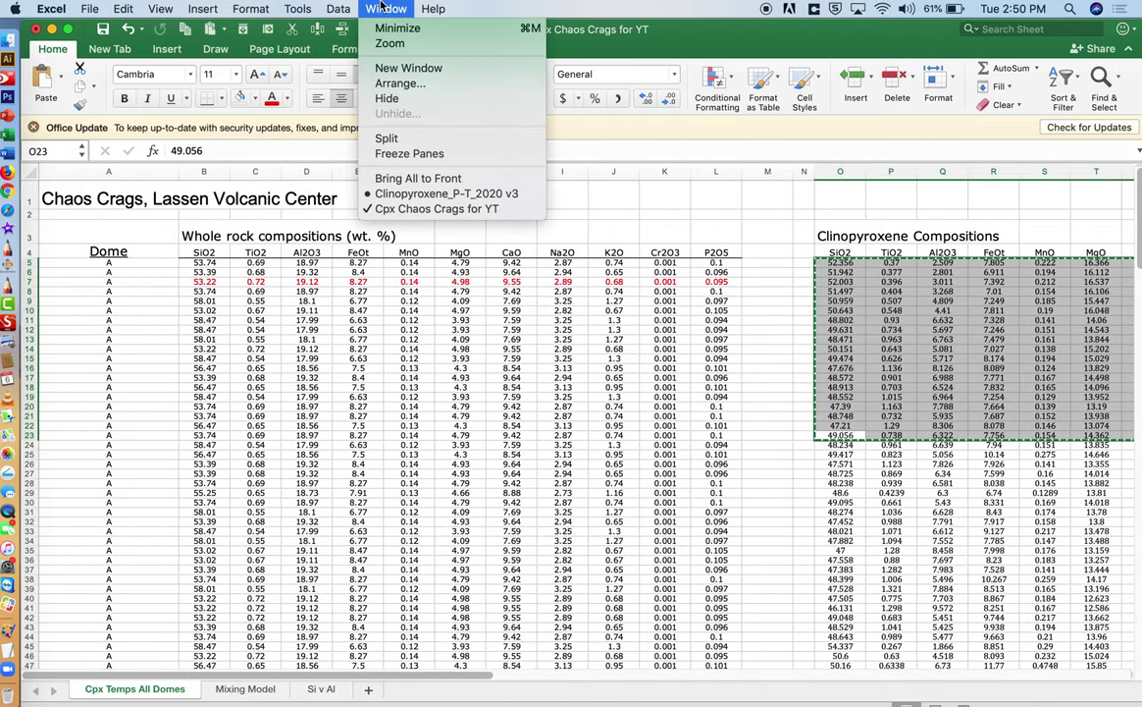
click(392, 194)
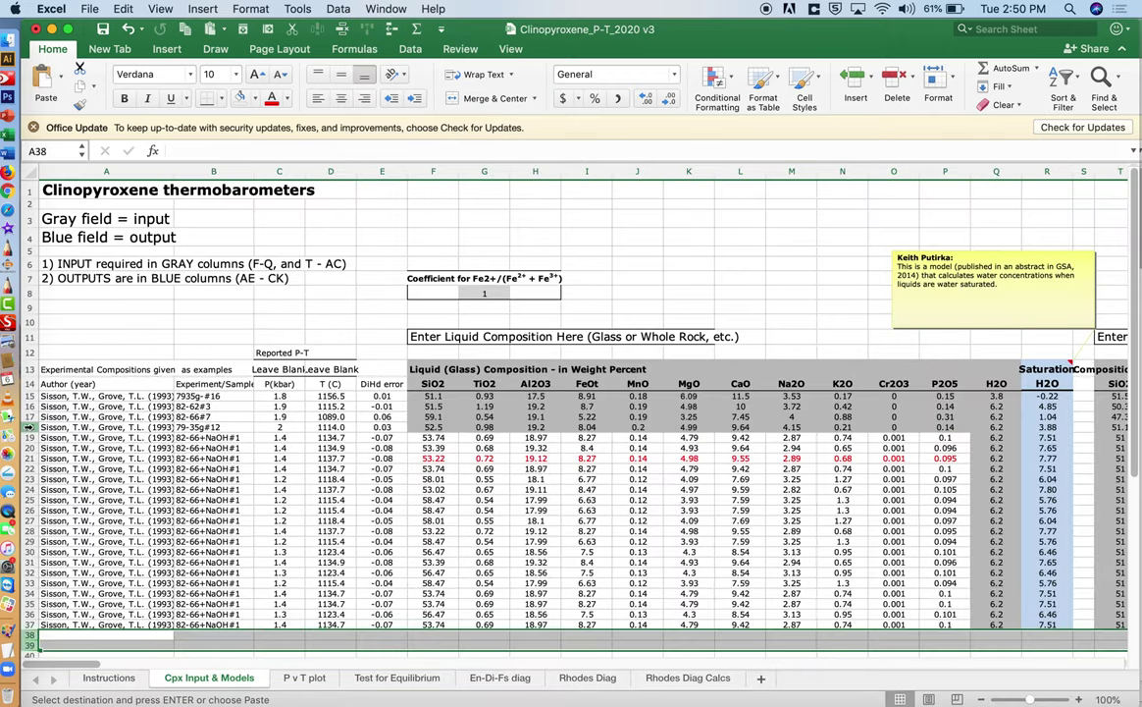
click(28, 427)
scroll(538, 467, right, 1)
scroll(538, 467, right, 3)
scroll(510, 456, left, 3)
scroll(491, 451, down, 1)
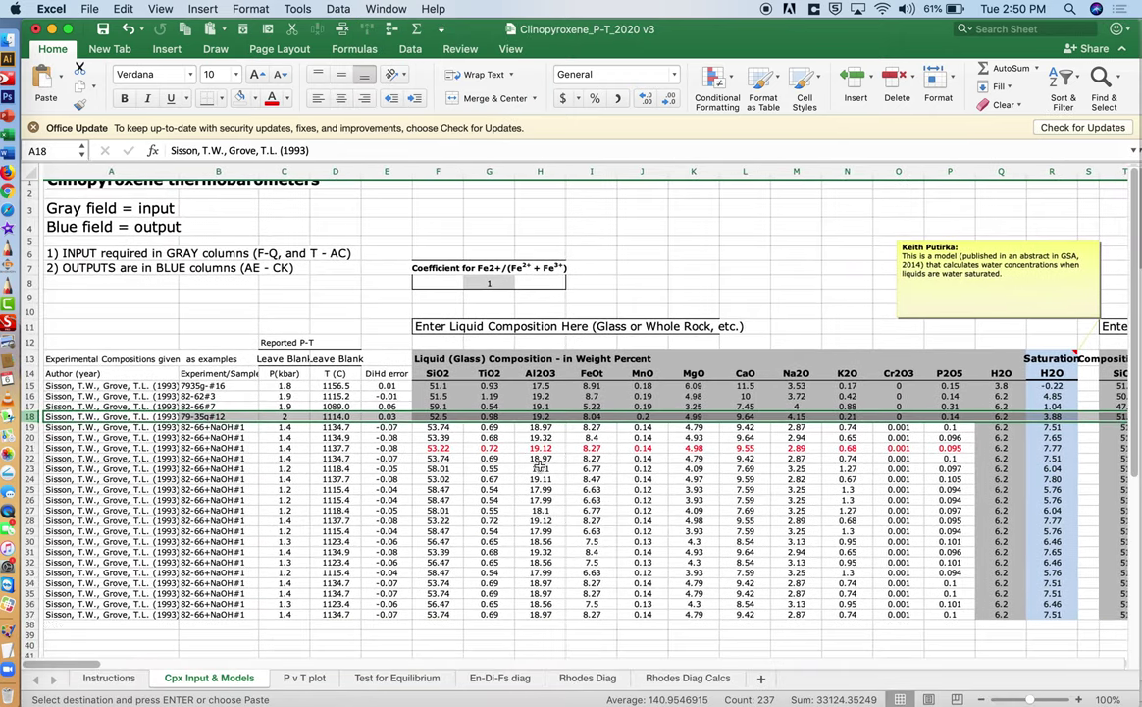
click(468, 446)
click(434, 426)
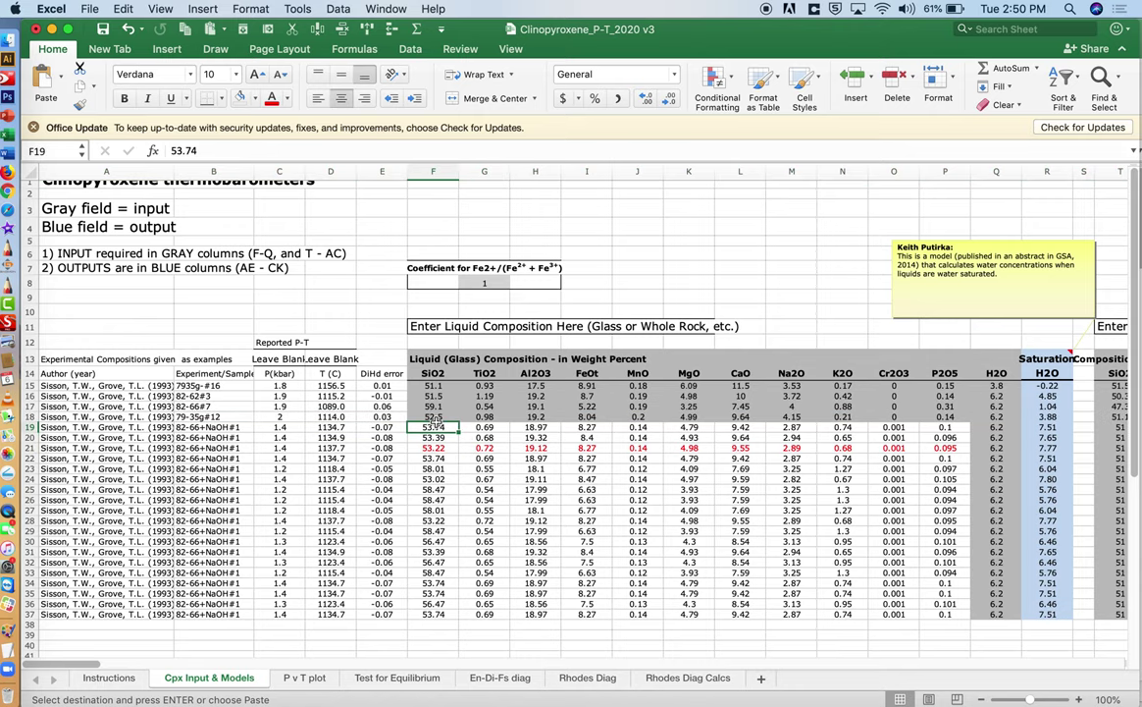
click(27, 427)
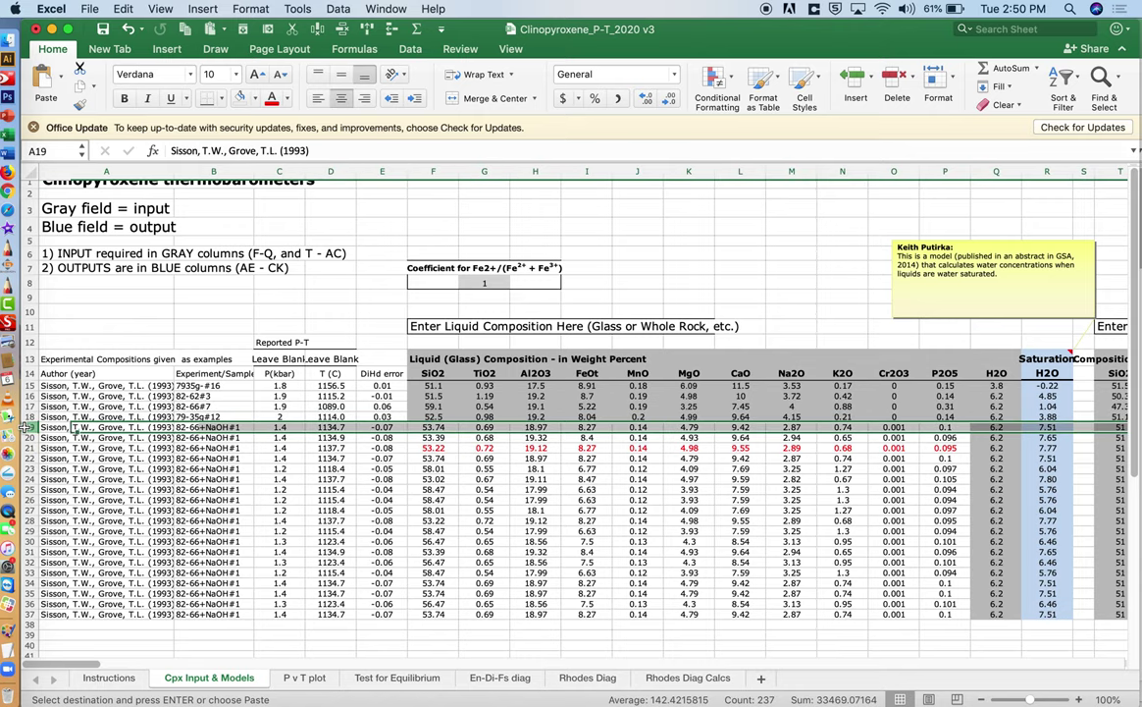
scroll(528, 520, right, 1)
scroll(525, 522, right, 5)
click(496, 437)
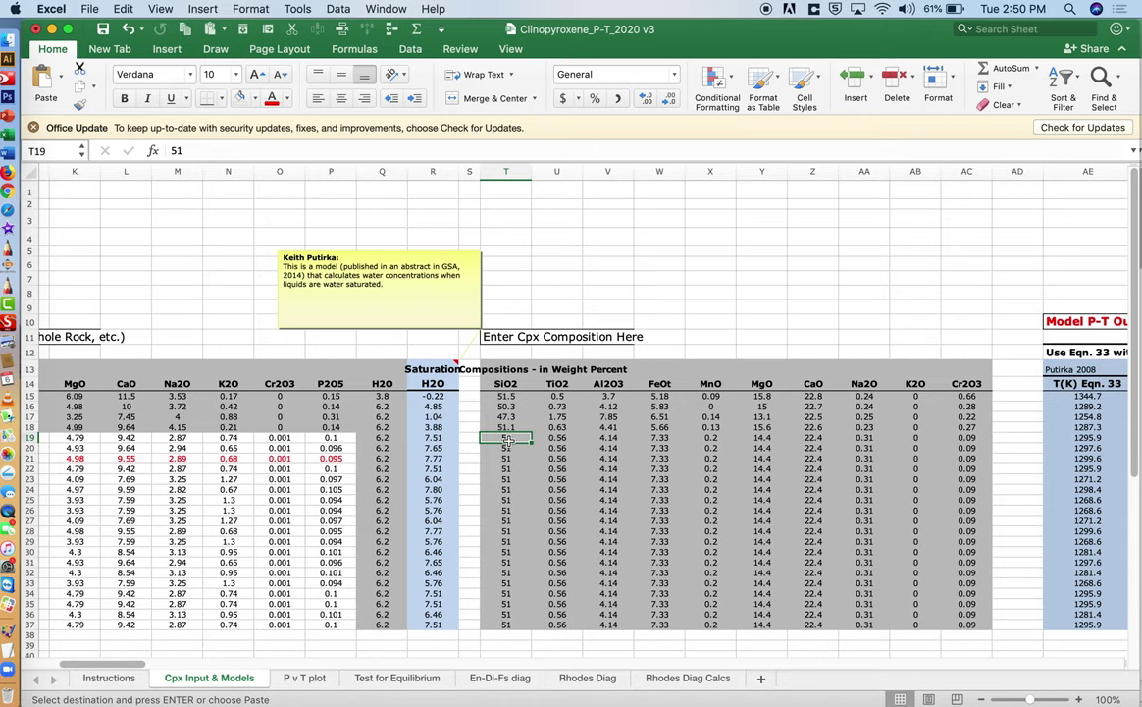
click(211, 31)
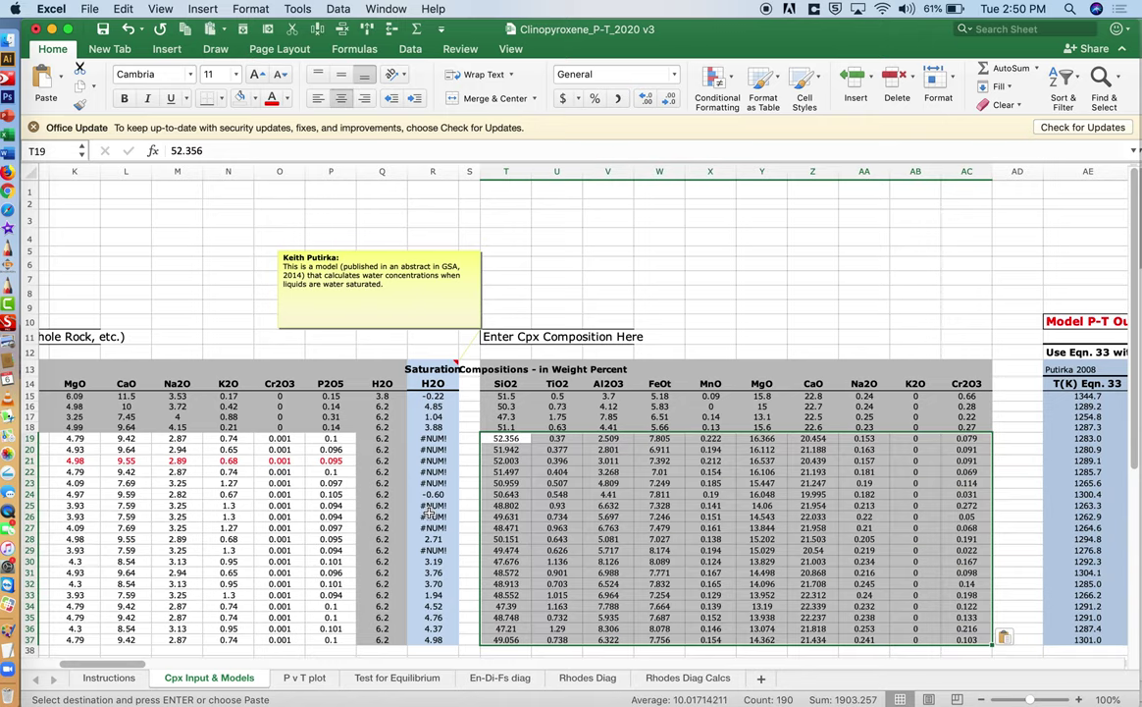
Step: Check the pressure-temperature chart on the P v T plot sheet and return to Cpx Input & Models
scroll(335, 438, left, 5)
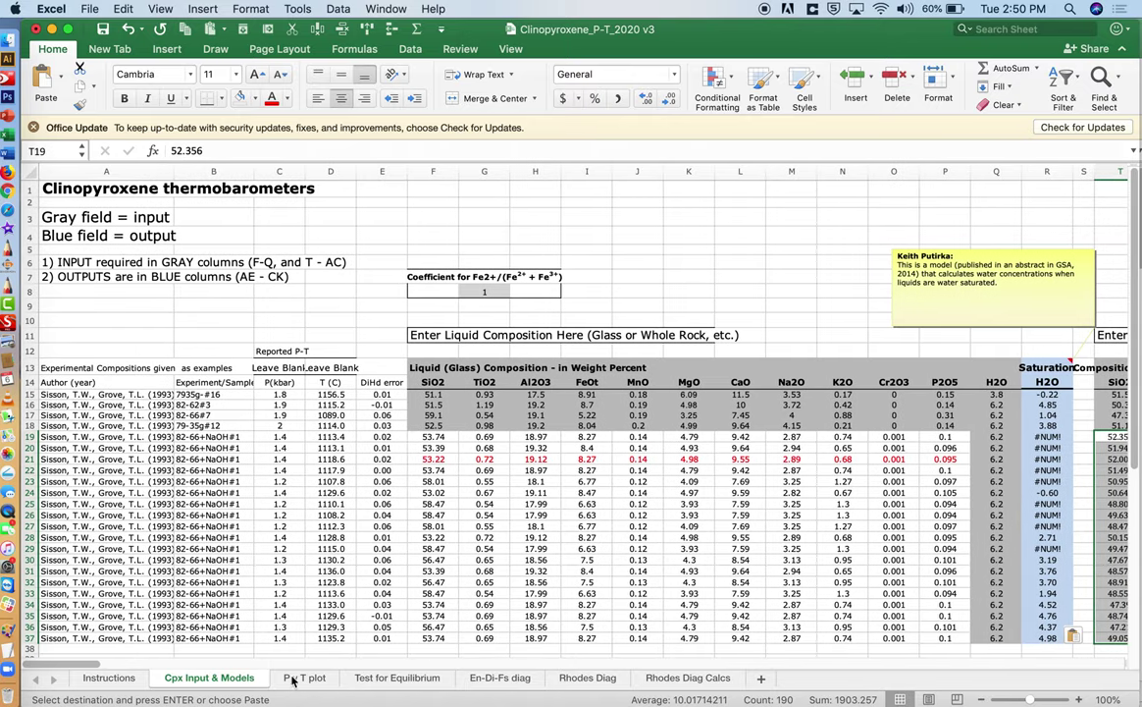
drag(35, 390, 36, 403)
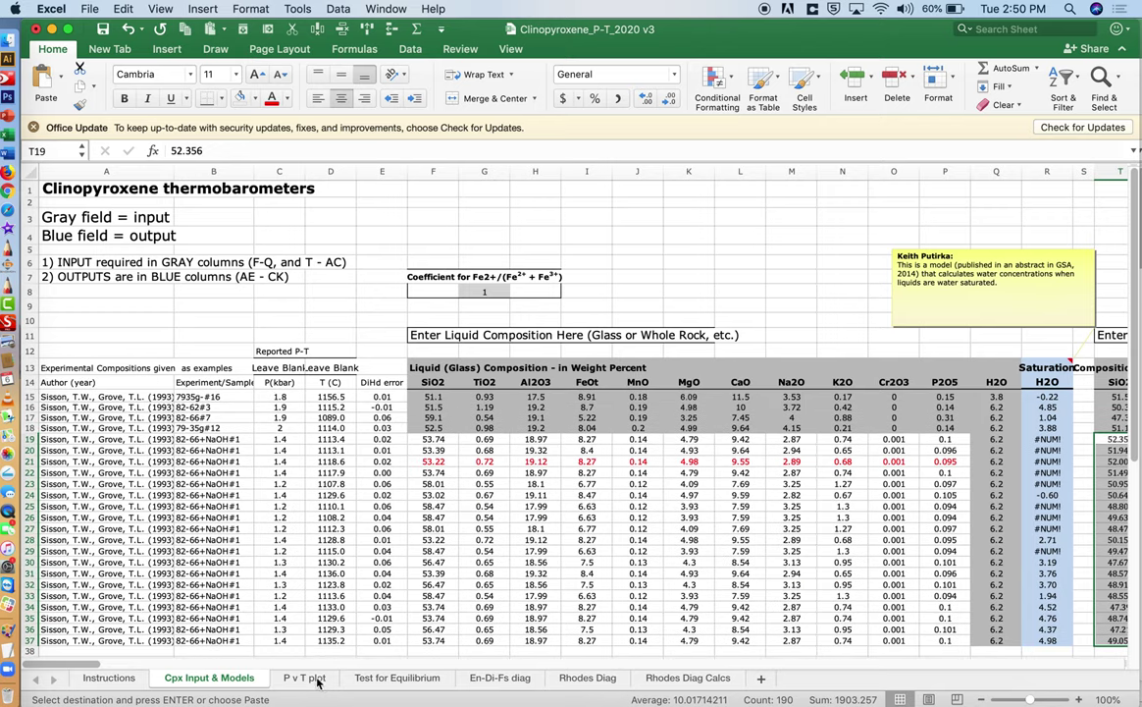
click(305, 677)
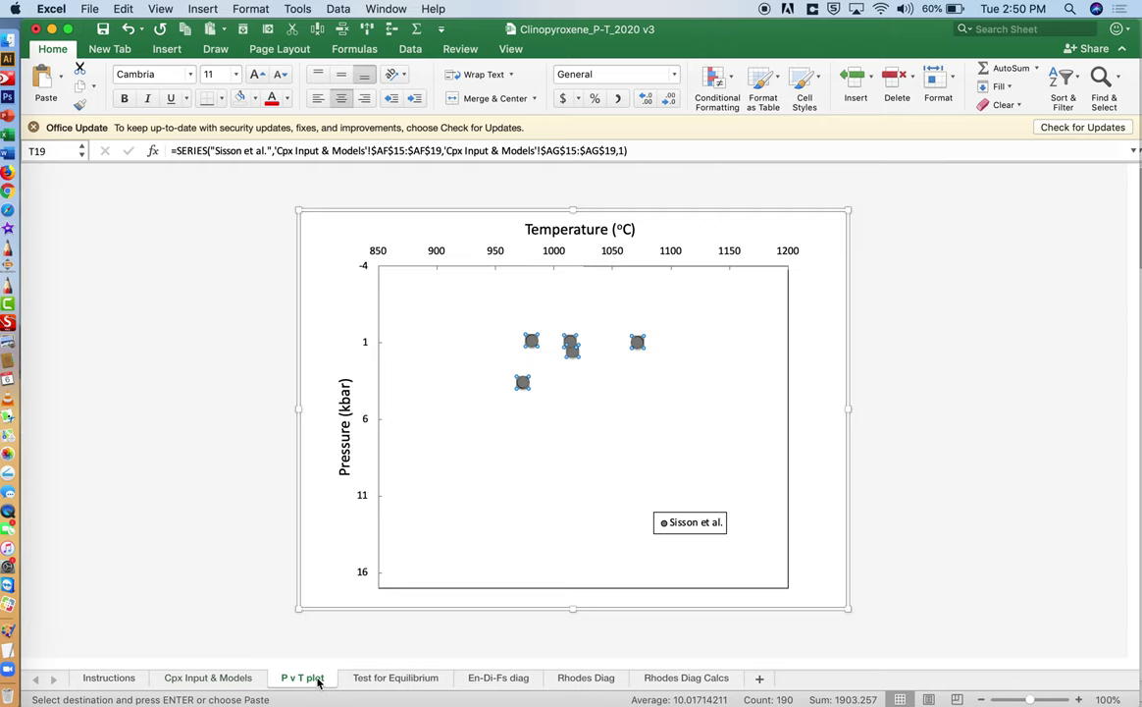
click(208, 677)
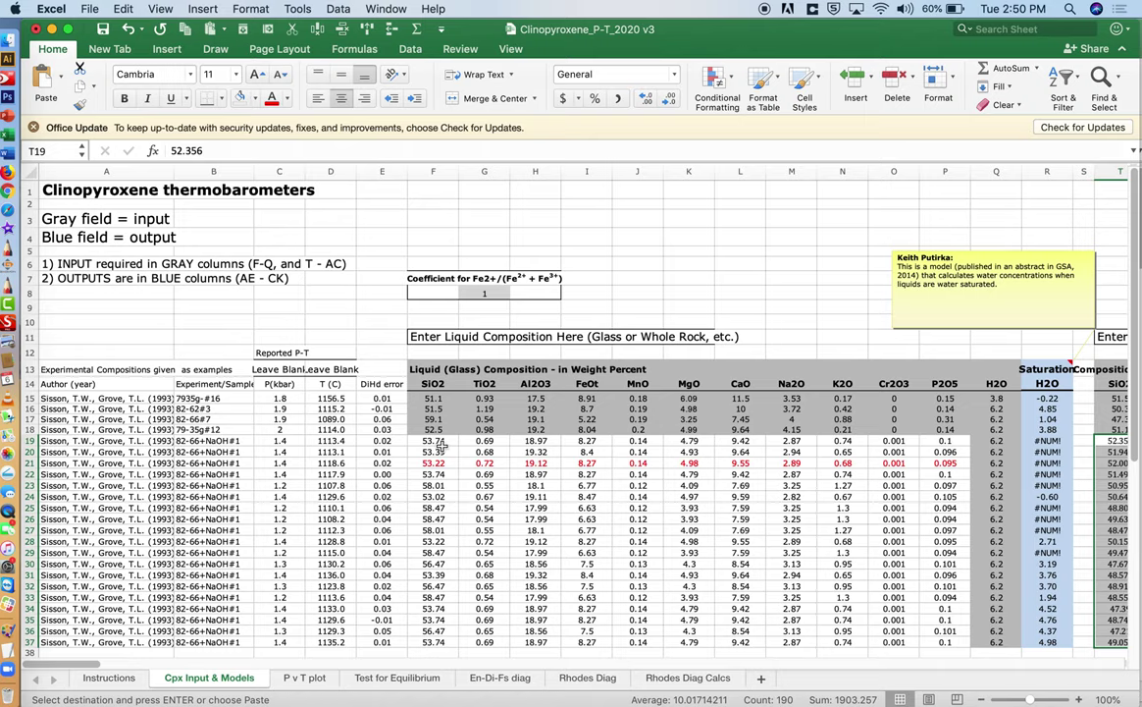
Step: Copy the dome labels A5:A23 from Cpx Chaos Crags for YT into the Author column of Clinopyroxene_P-T_2020 v3 starting at A19
click(388, 7)
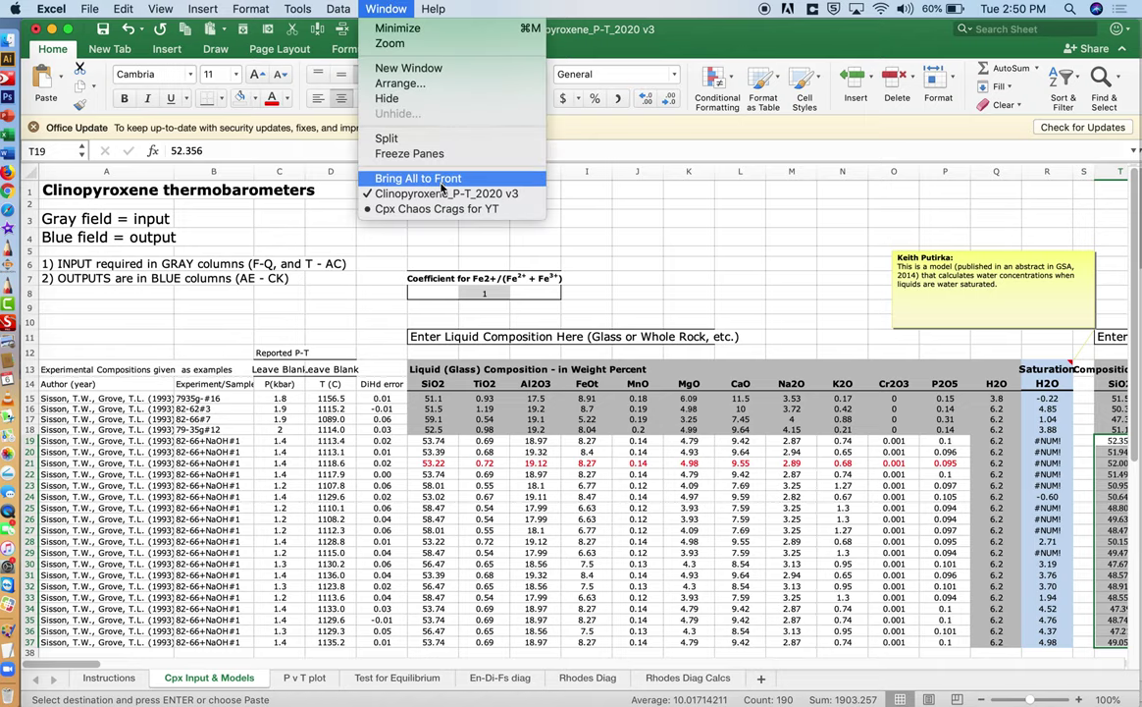
click(454, 210)
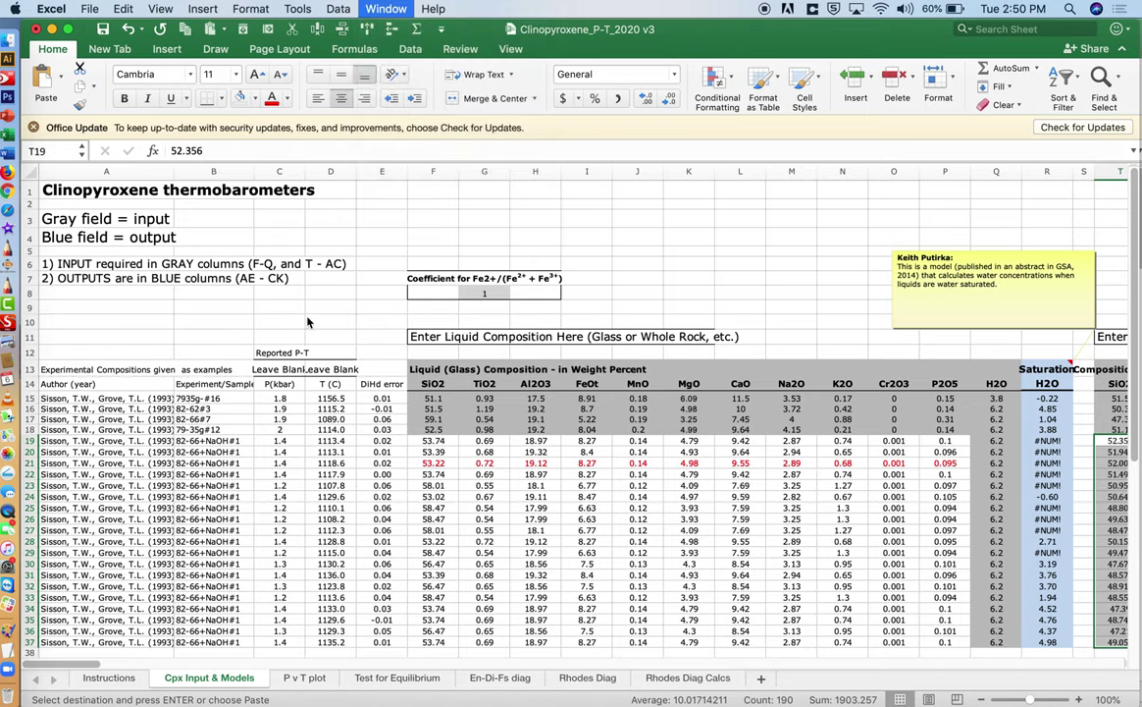
drag(126, 264, 130, 439)
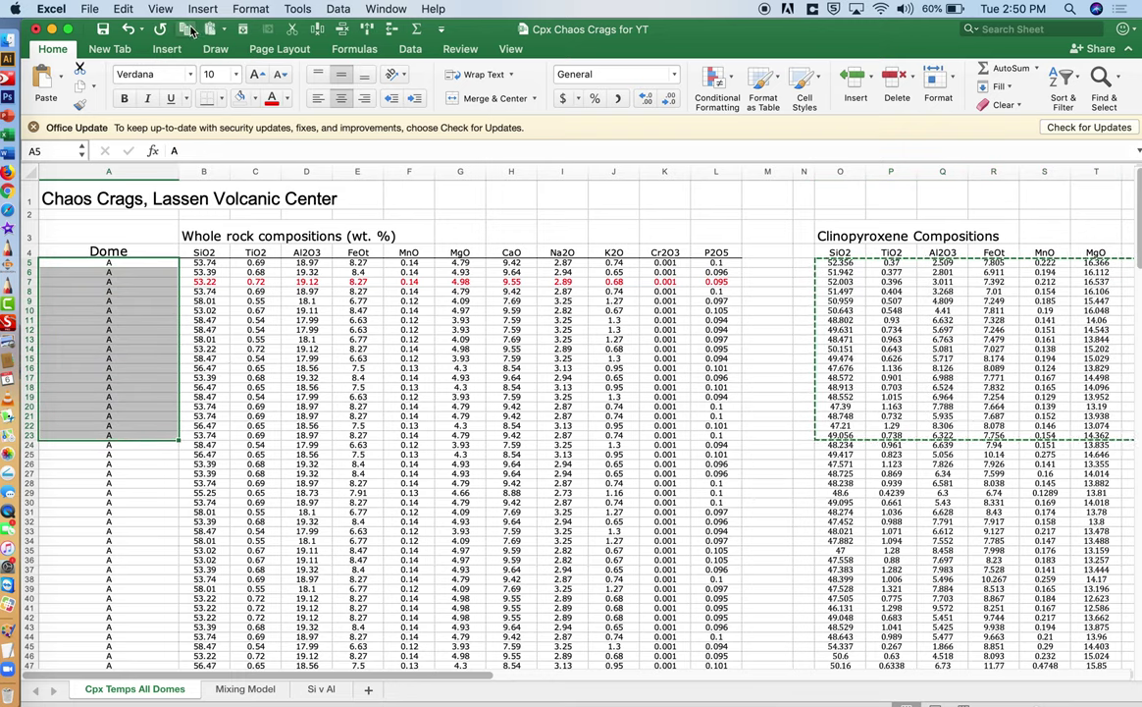
key(super+c)
click(387, 8)
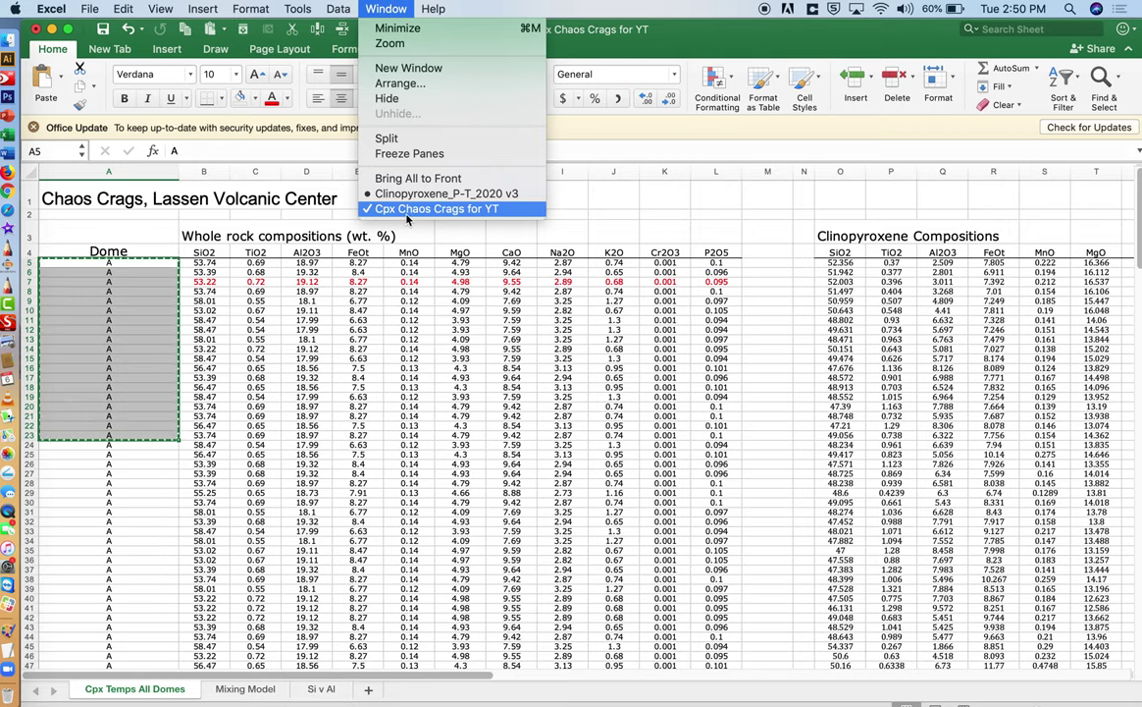
click(432, 193)
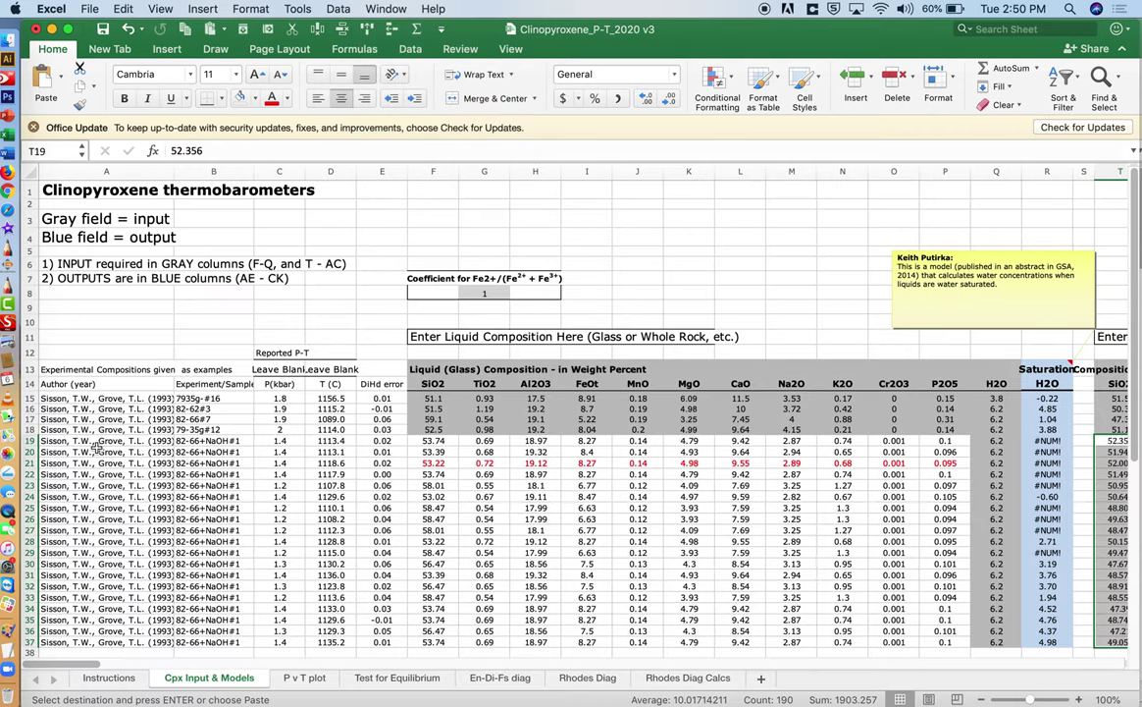
click(86, 440)
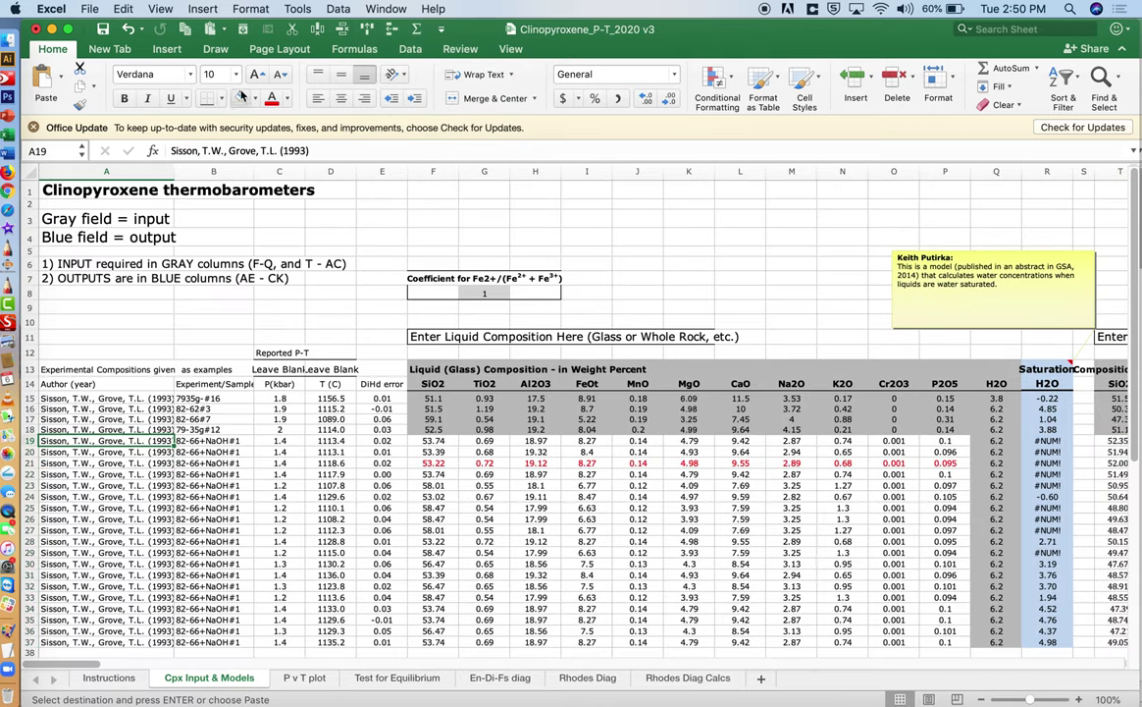
key(super+v)
Step: Enter Lassen as the experiment/sample name in B19 and fill it down to B37
click(212, 442)
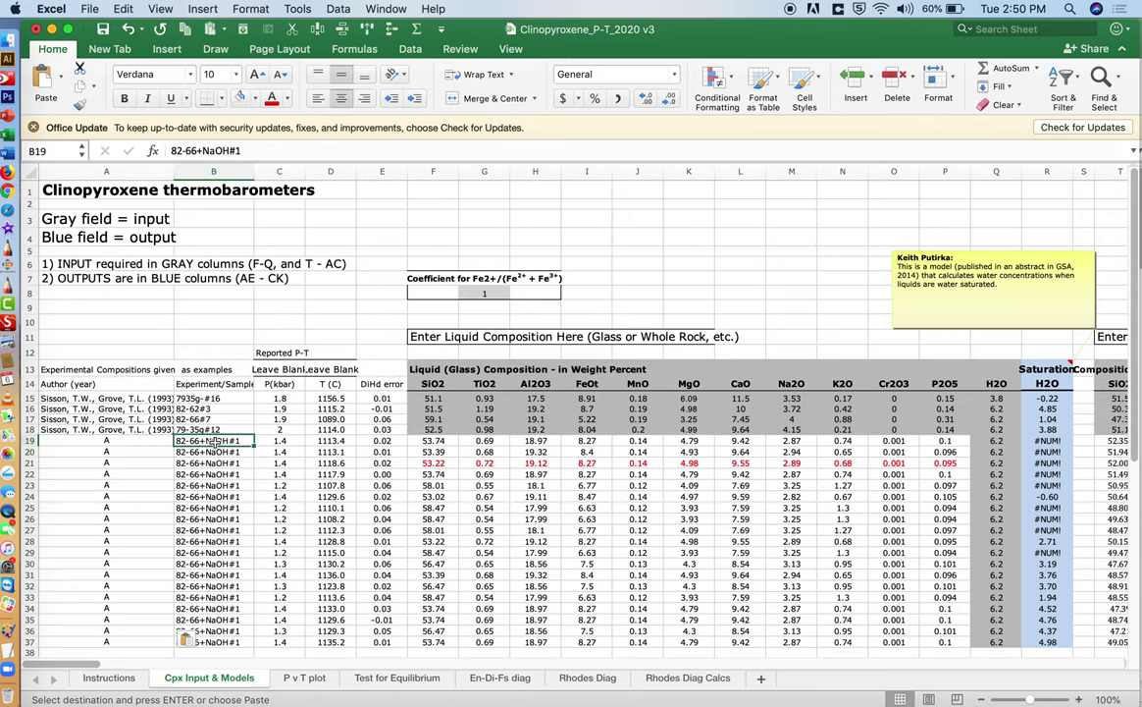
text(Lassen)
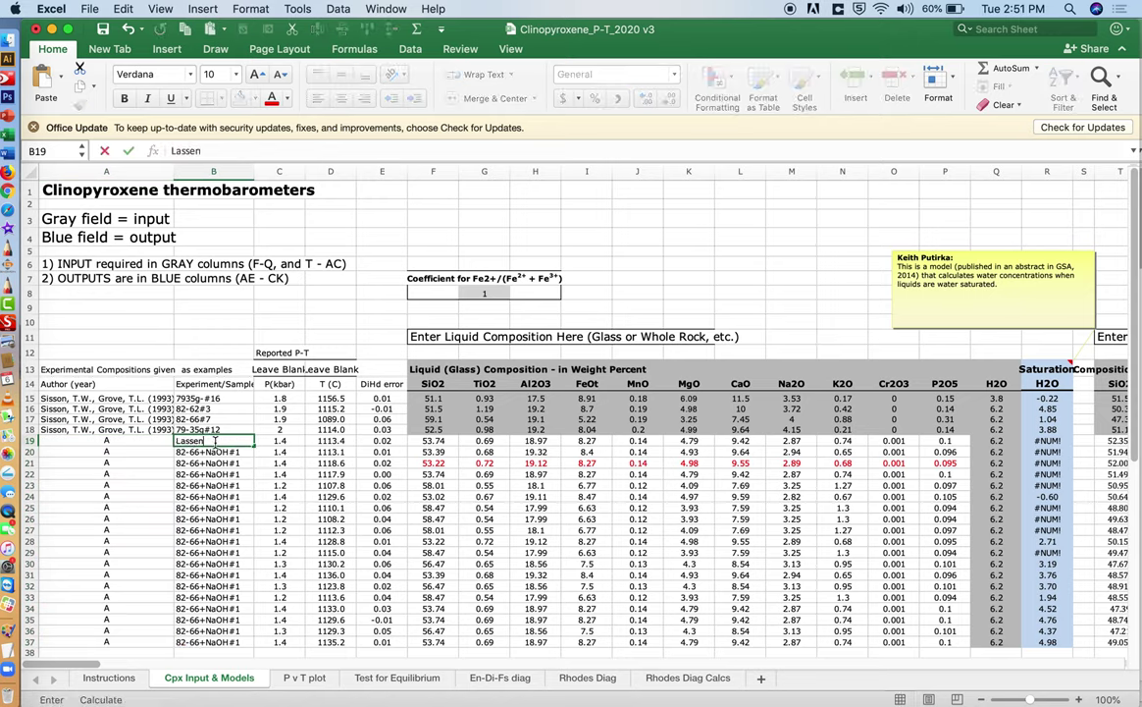
key(Return)
drag(254, 446, 250, 644)
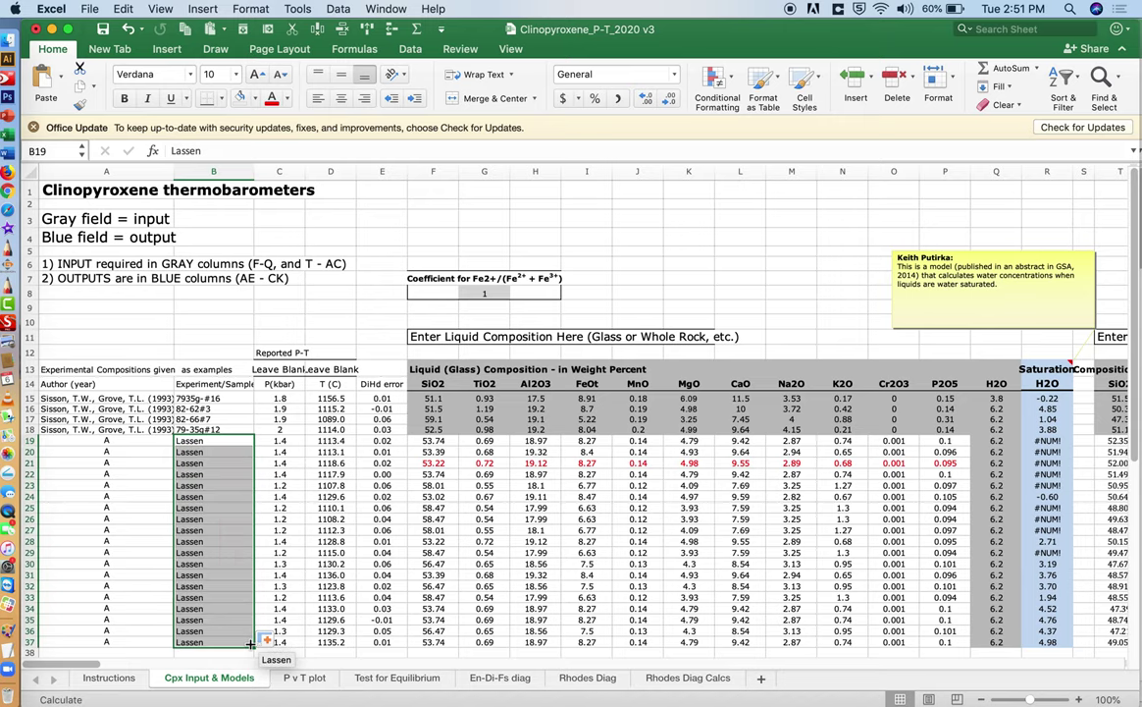
click(280, 442)
drag(279, 442, 312, 642)
click(257, 443)
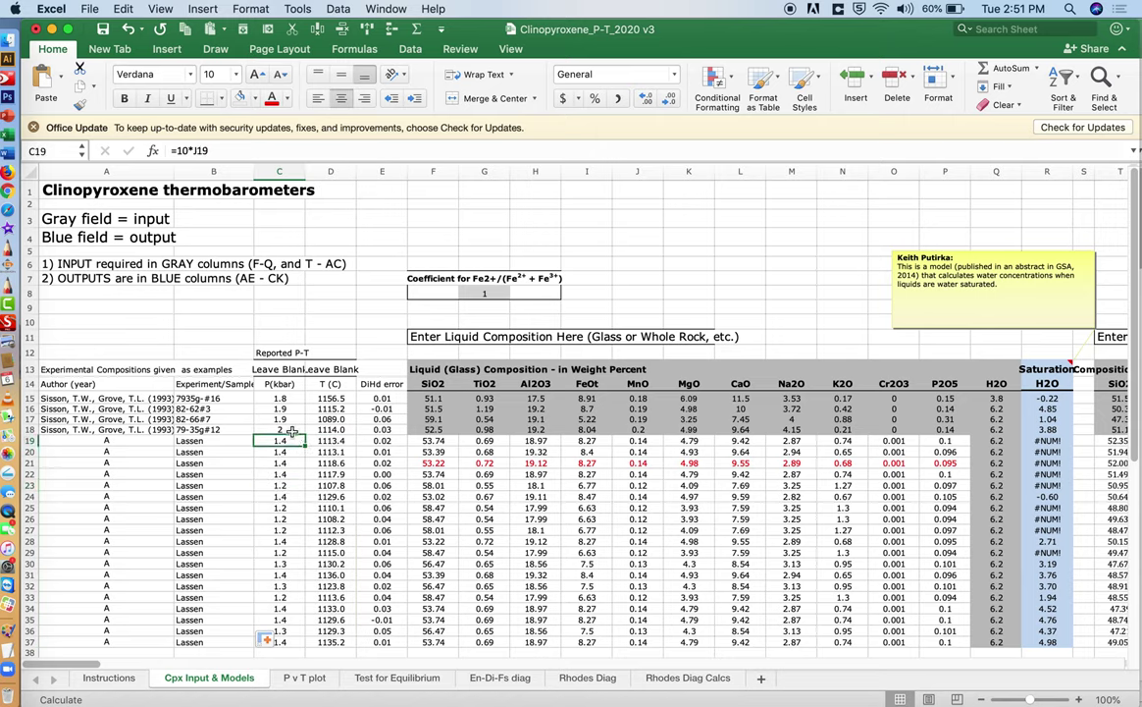
click(280, 352)
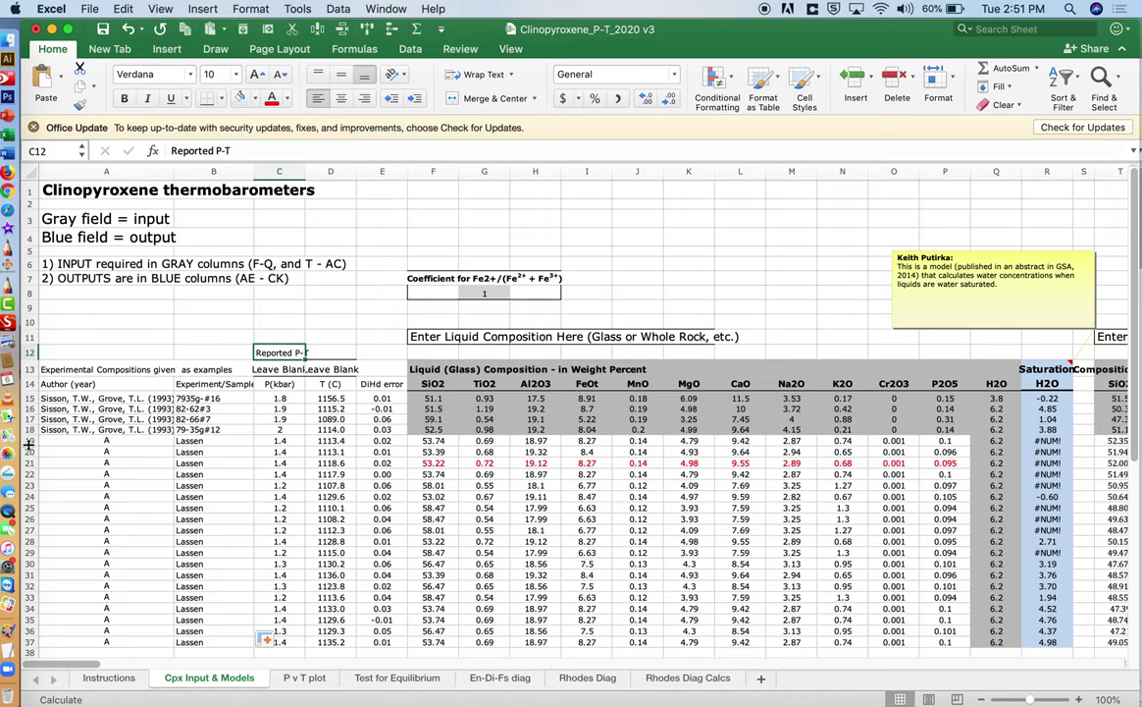
Step: Point the P v T plot series to the Lassen rows, with ranges AF19:AF37 and AG19:AG37 of Cpx Input & Models
drag(30, 440, 75, 648)
click(305, 677)
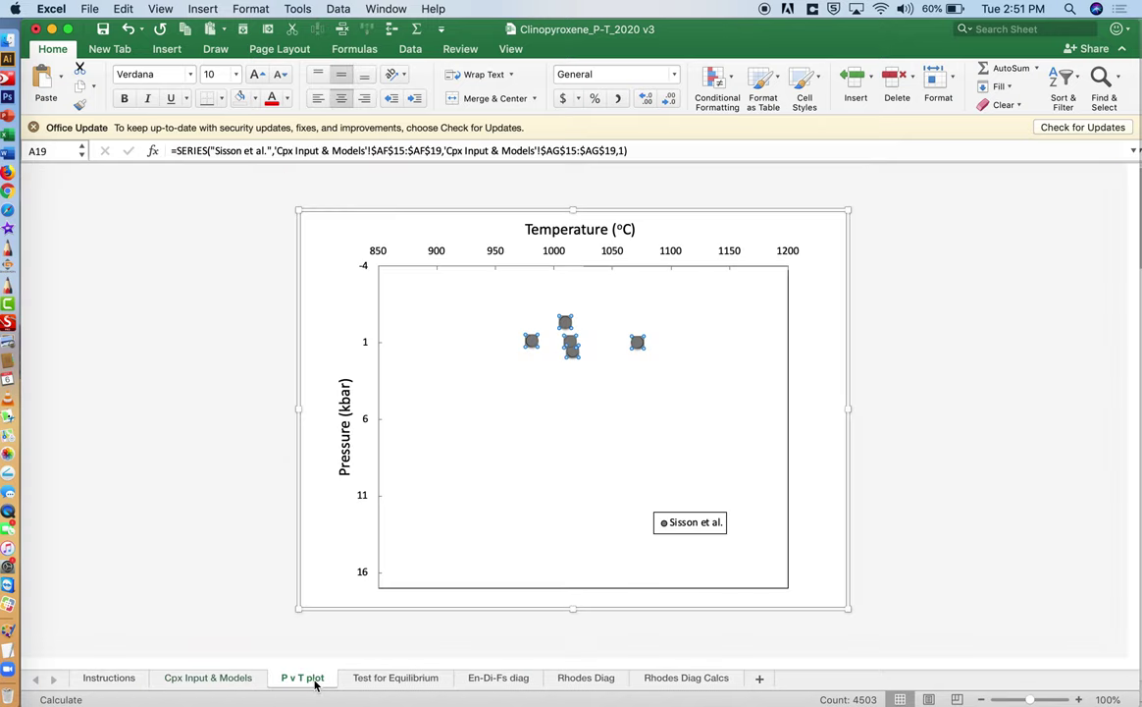
click(651, 340)
click(572, 349)
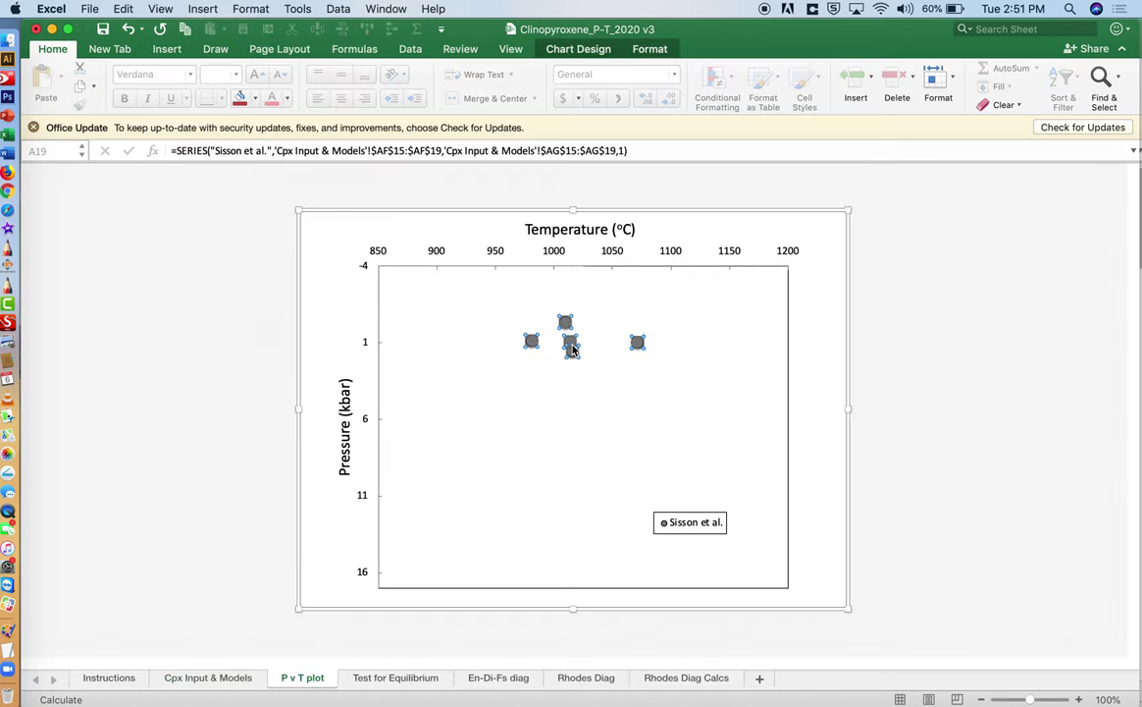
click(401, 153)
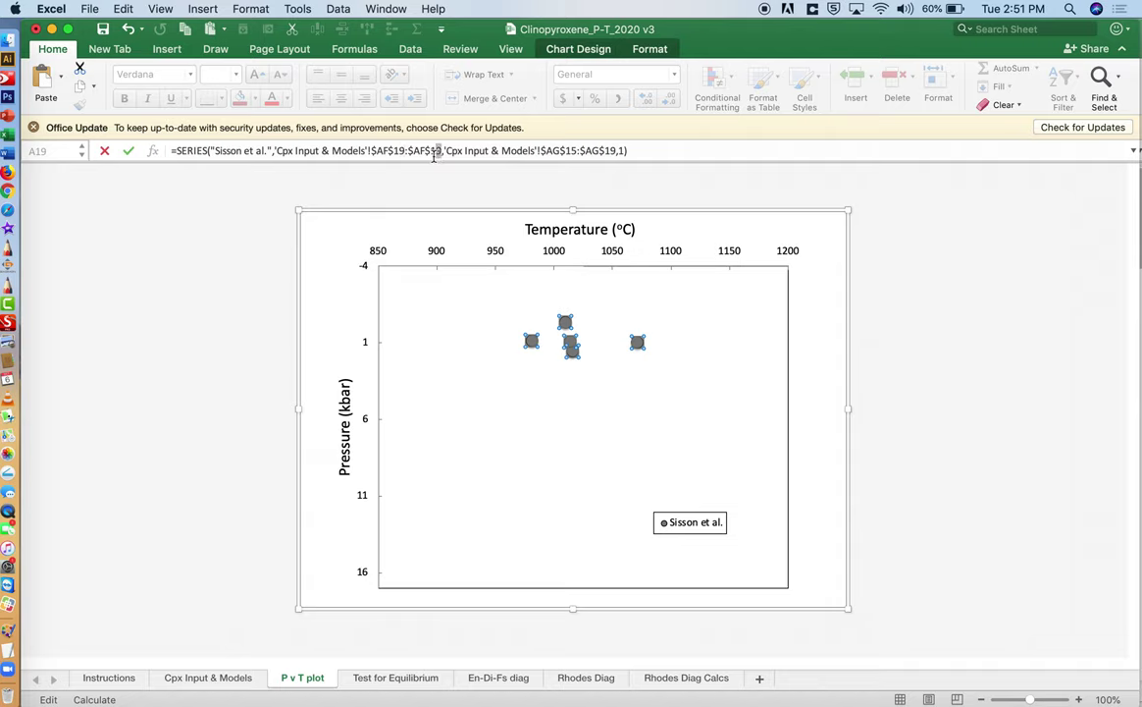
text(37)
text(37)
key(Return)
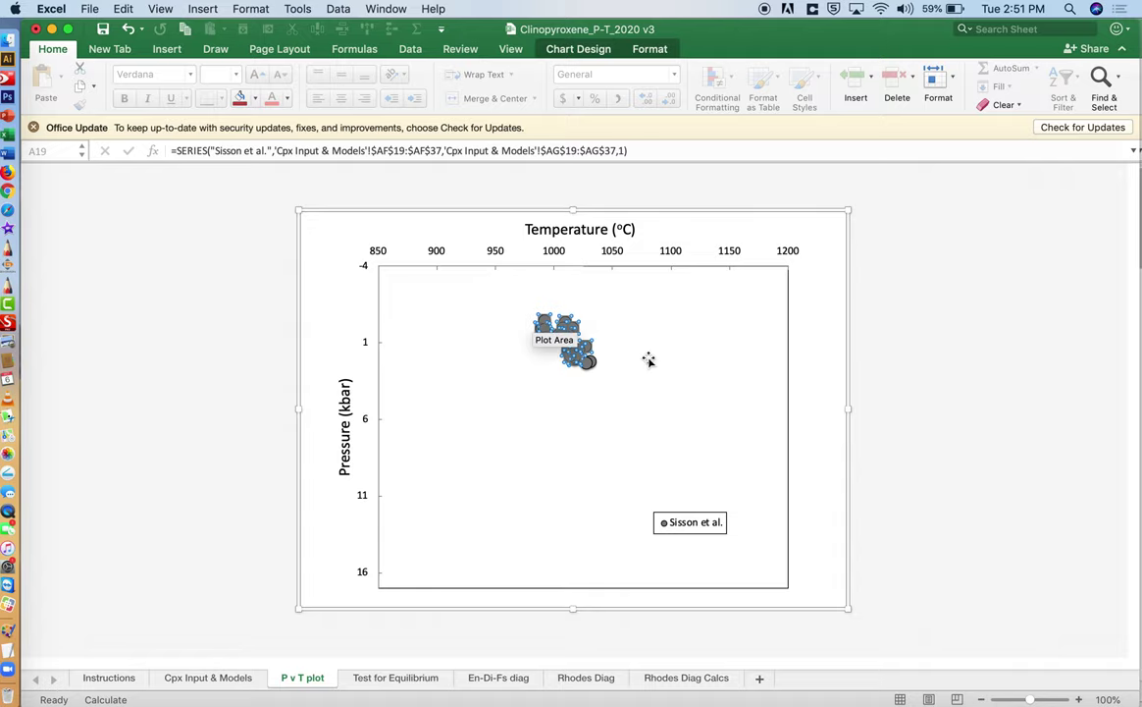
click(668, 396)
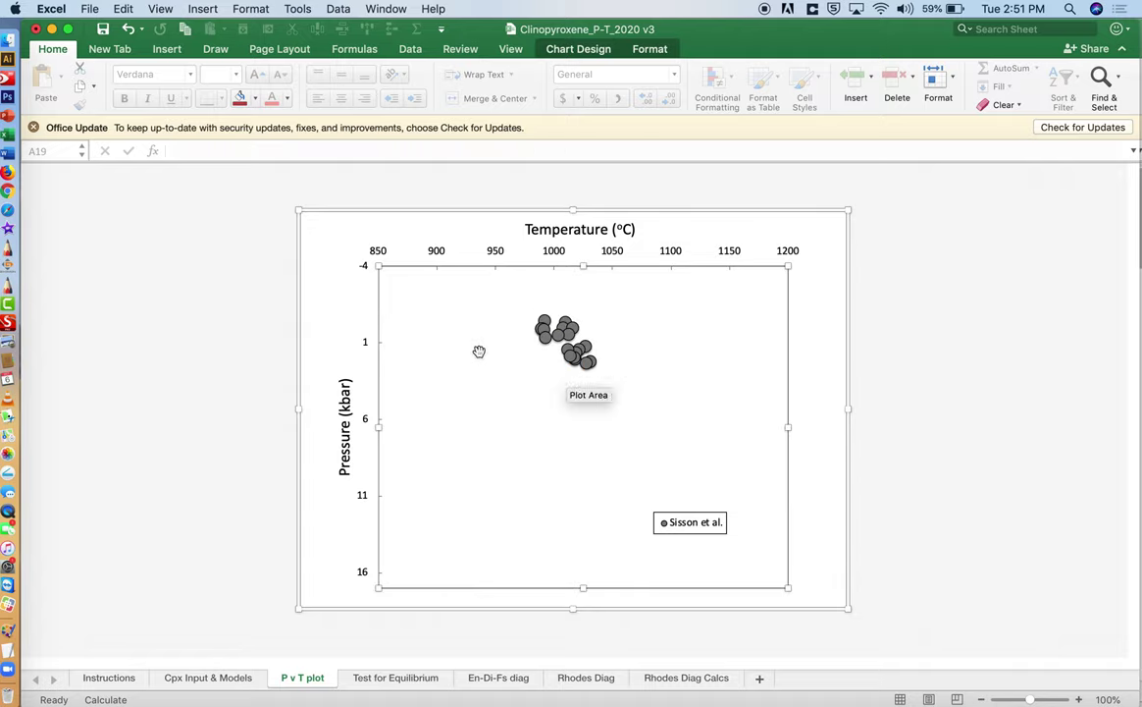
Step: Point the DiHd series on the Test for Equilibrium chart to ranges BL19:BL37 and BT19:BT37 of Cpx Input & Models
click(424, 679)
click(701, 284)
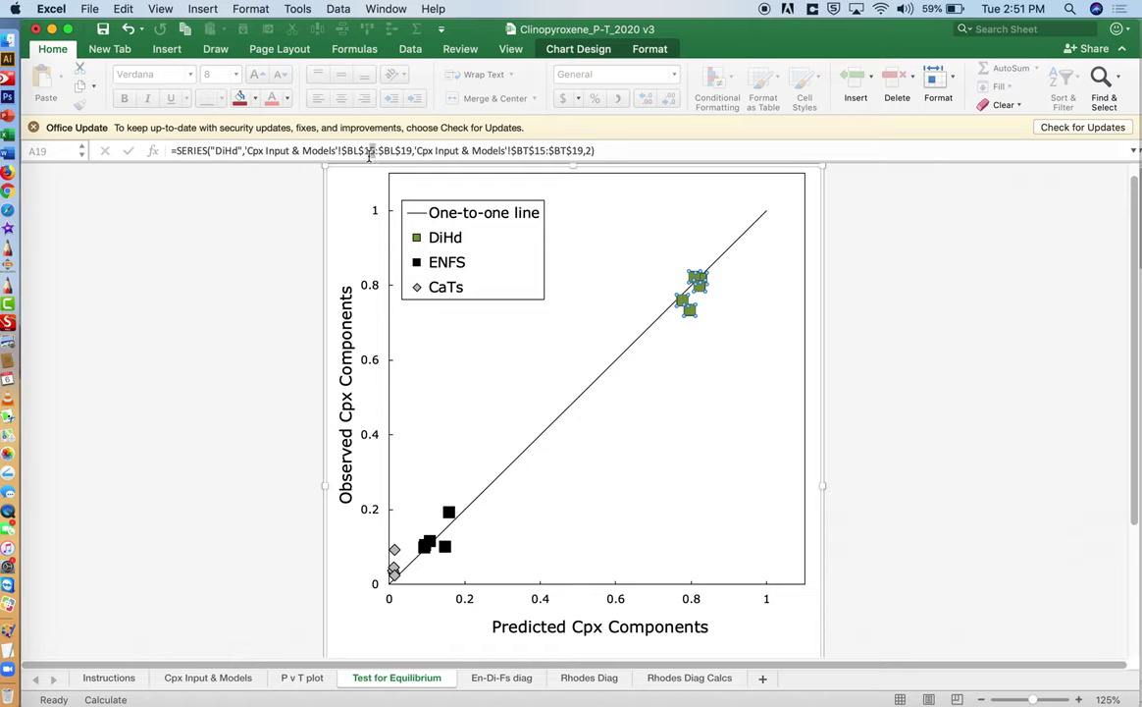
click(370, 154)
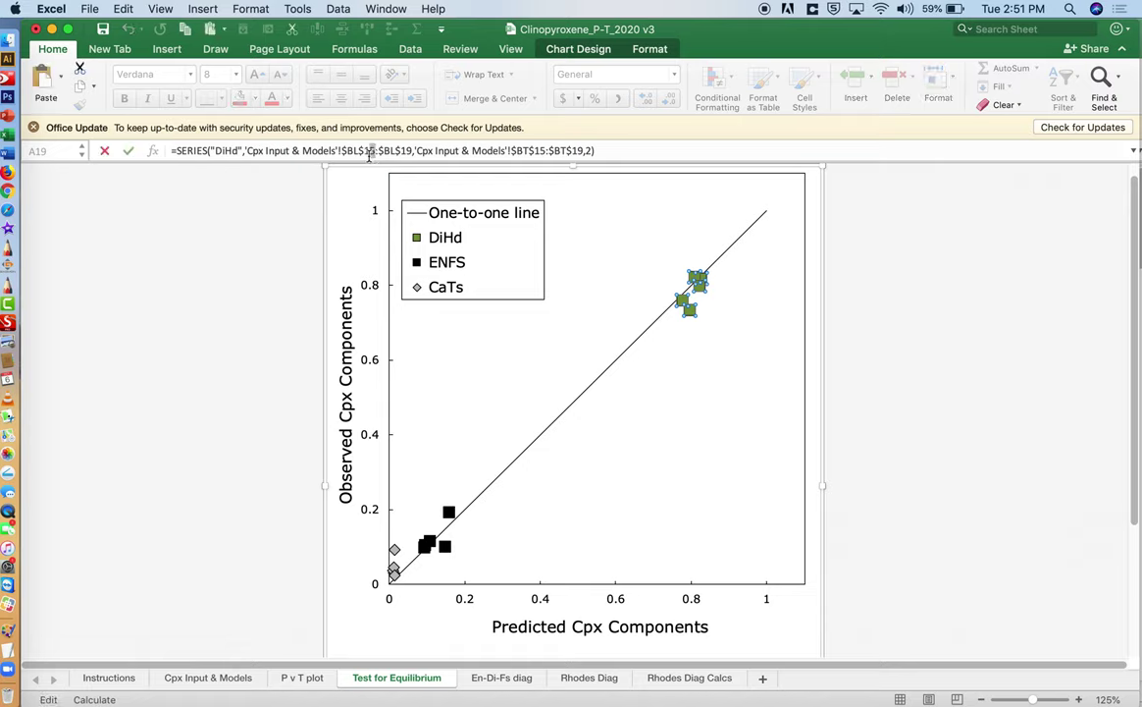
key(BackSpace)
text(9)
key(Delete)
text(37)
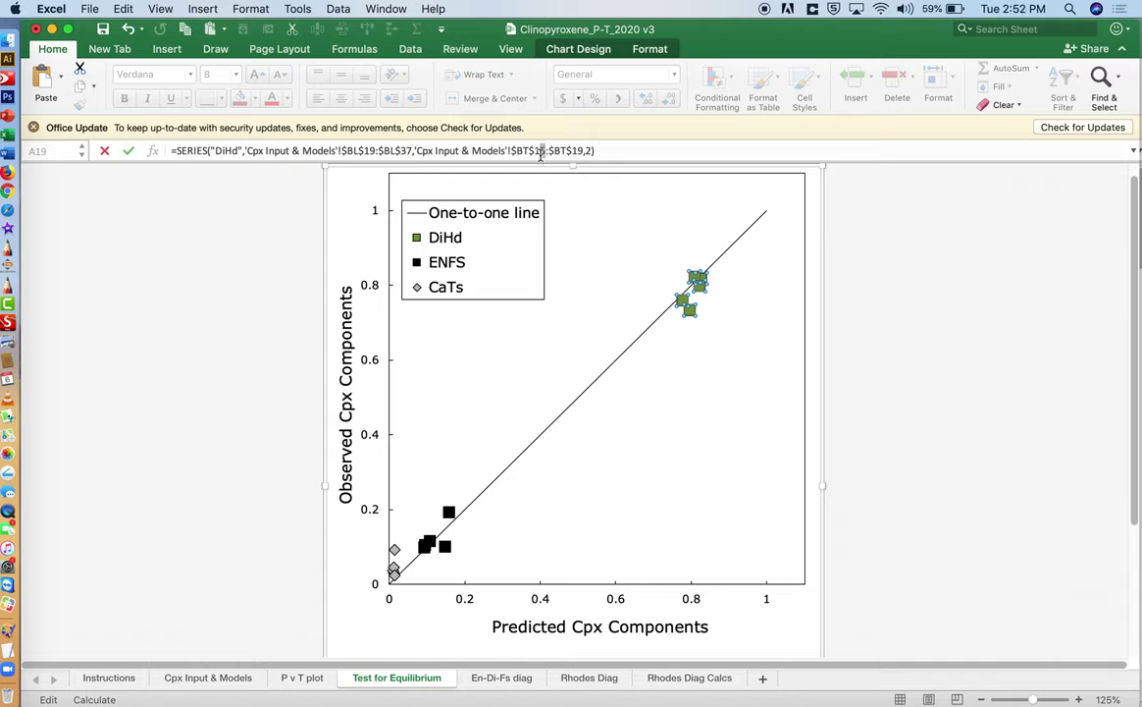
click(542, 152)
key(BackSpace)
text(9)
text(37)
key(Return)
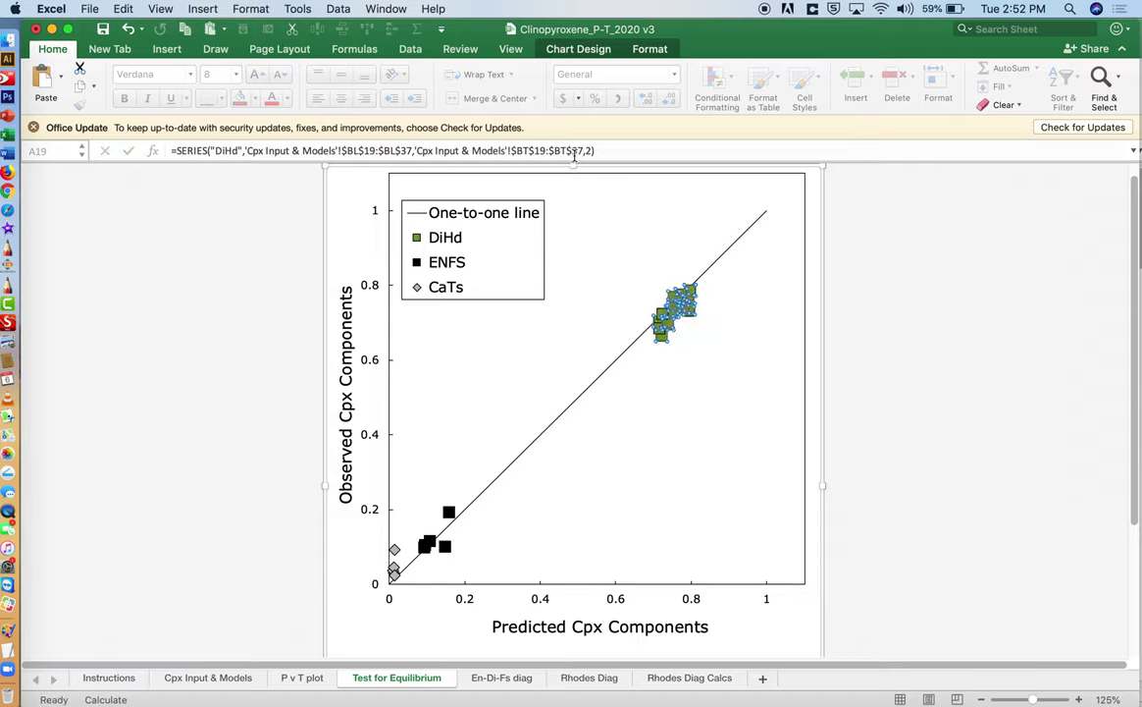
click(756, 456)
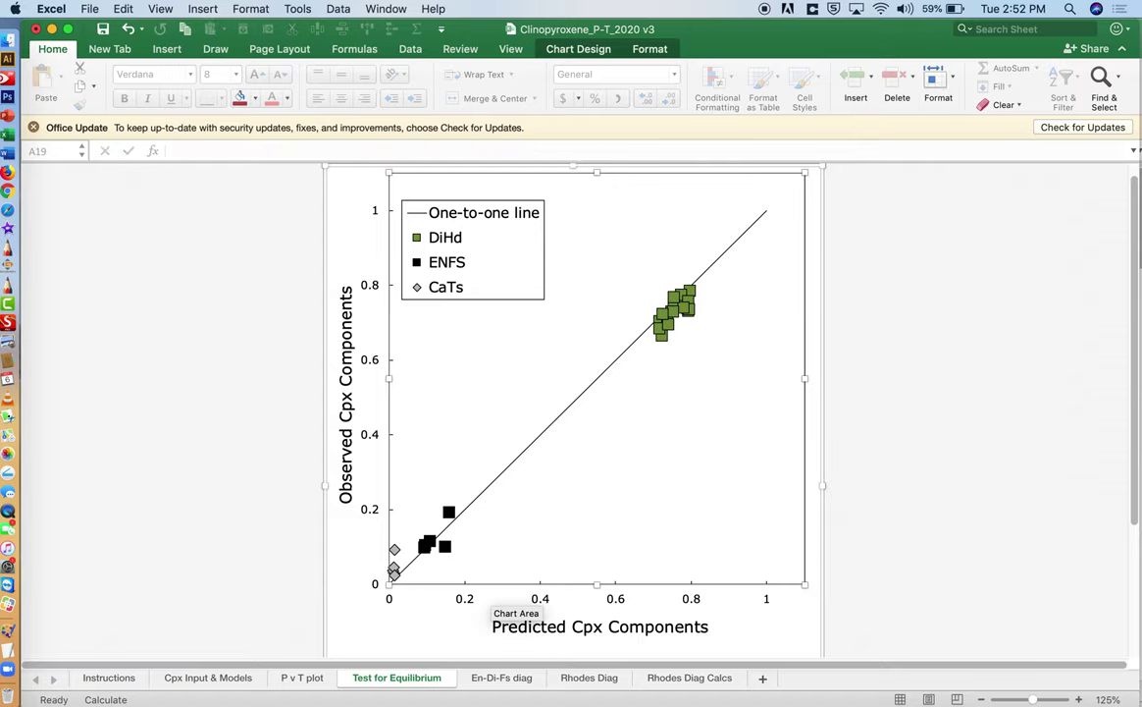
Step: Point the data-point series on the En-Di-Fs diagram to ranges IR19:IR37 and IS19:IS37 of Cpx Input & Models
click(504, 684)
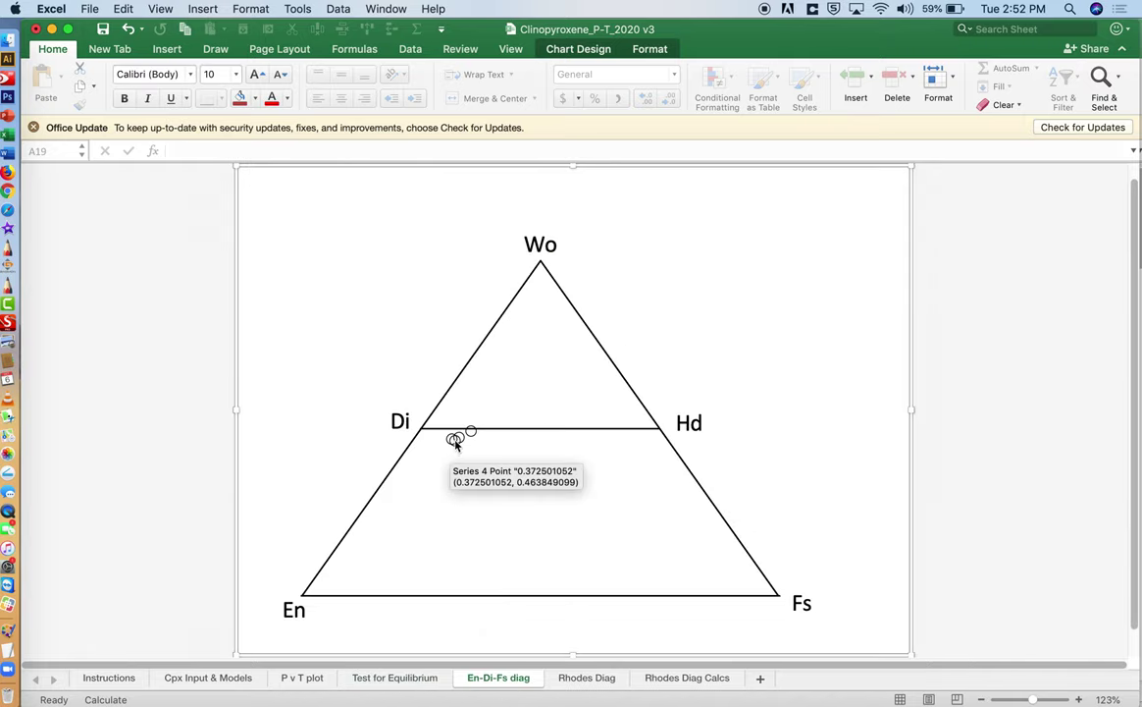
click(454, 438)
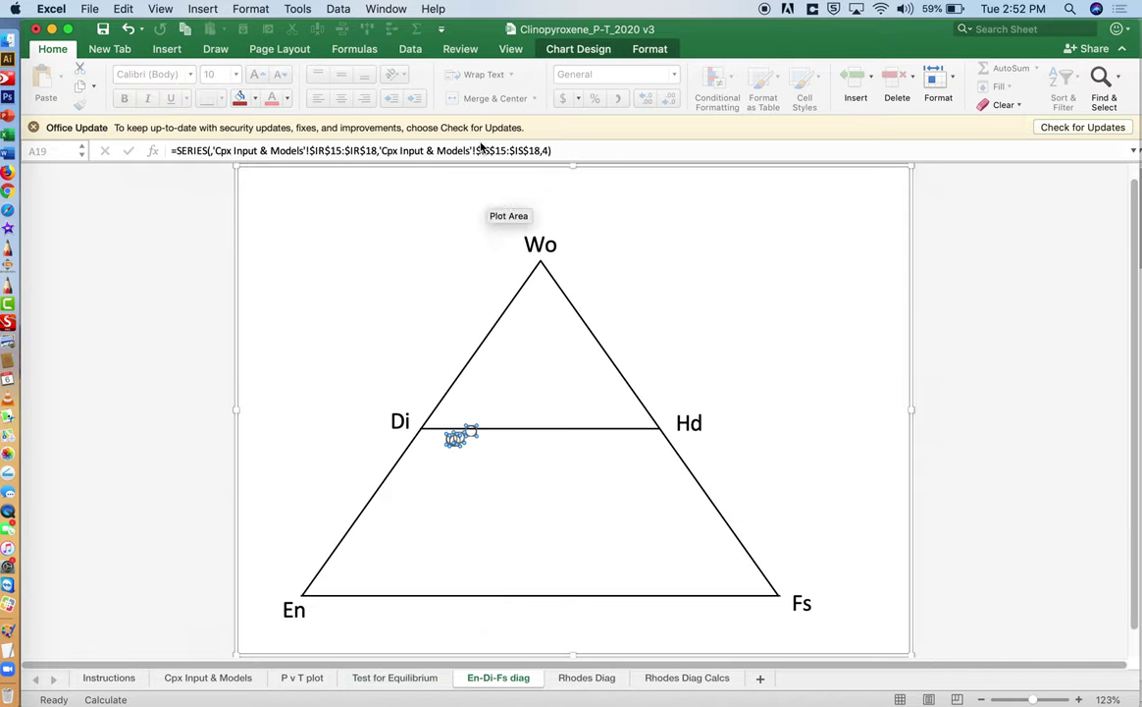
click(339, 152)
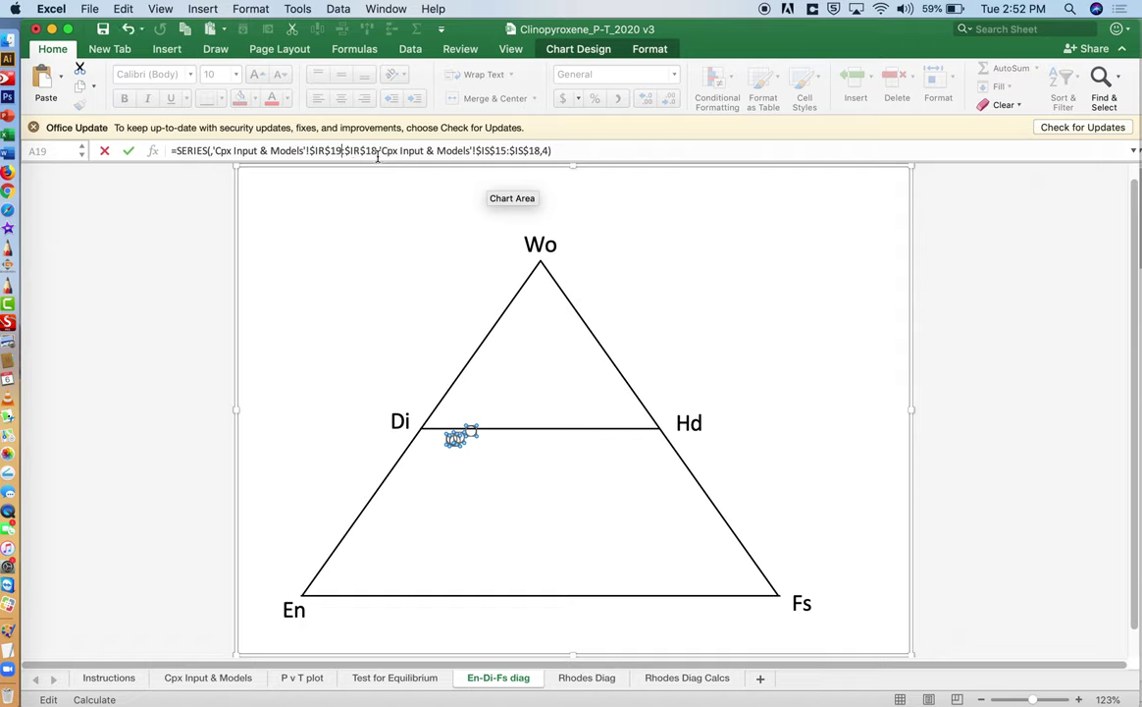
text(37)
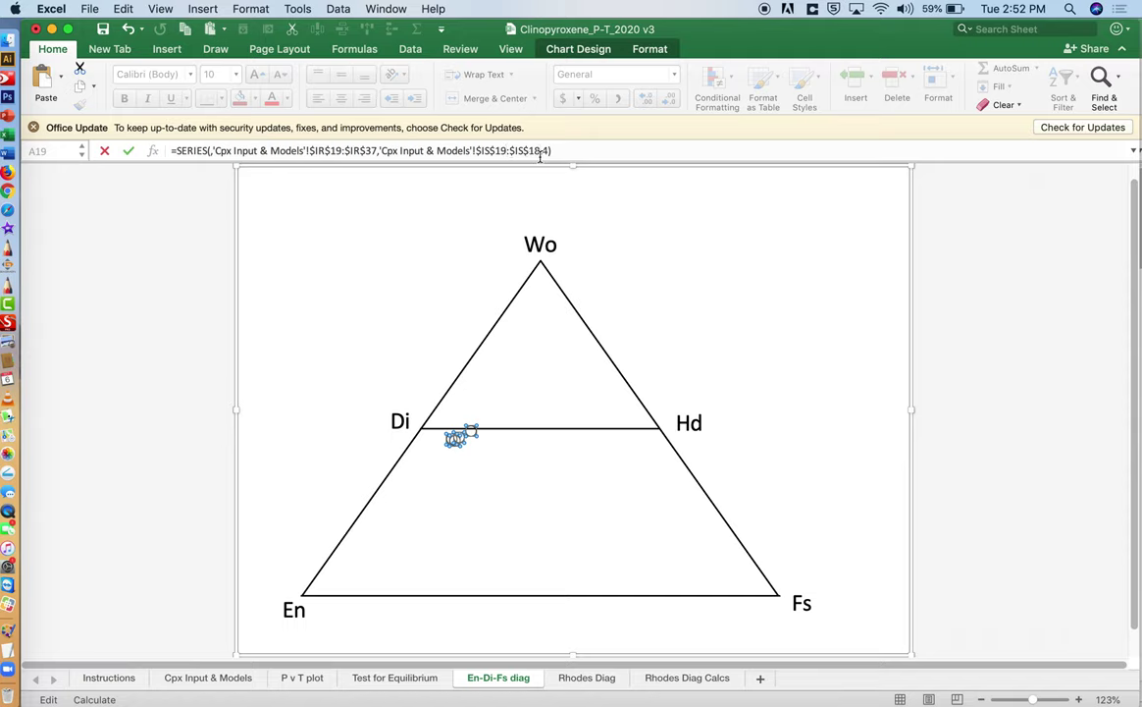
text(37)
click(491, 485)
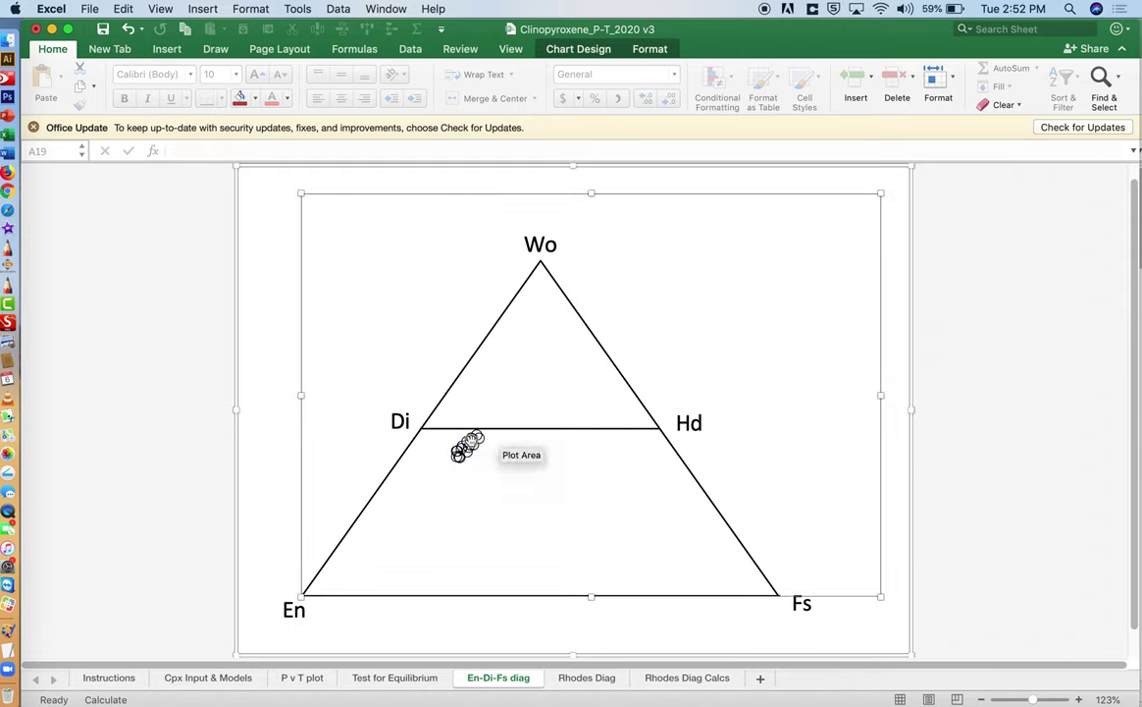
Step: Point the data-point series on the Rhodes Diag chart to ranges DM19:DM37 and FU19:FU37 of Cpx Input & Models
click(589, 677)
click(613, 257)
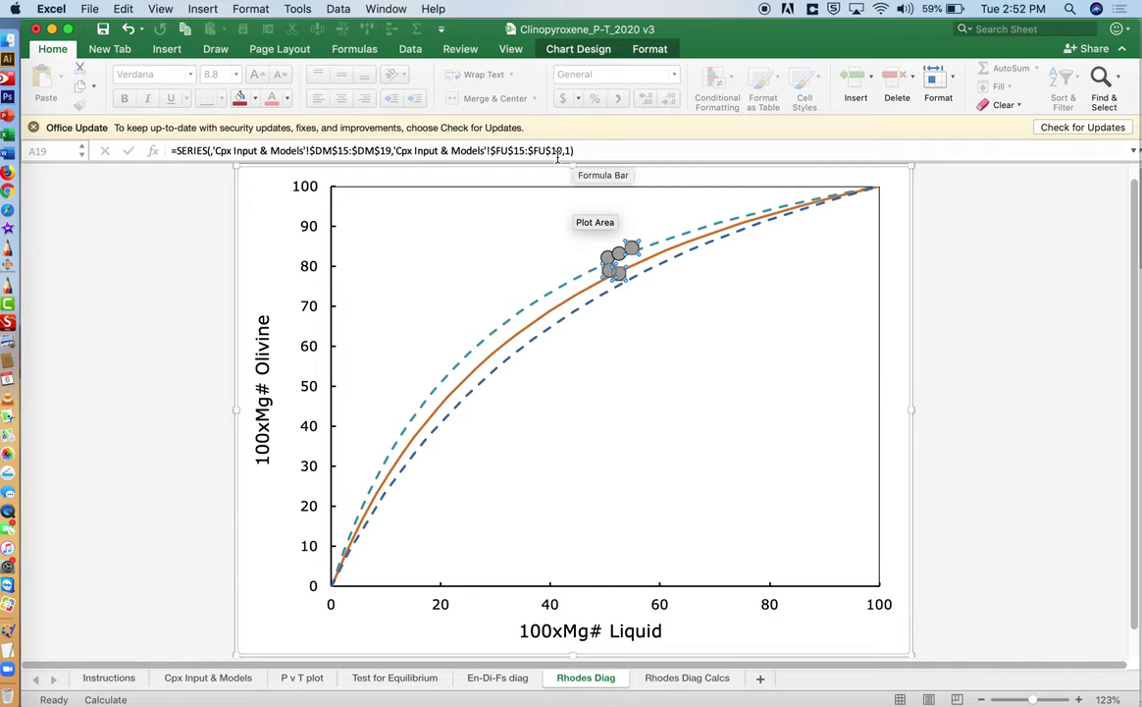
click(344, 152)
key(BackSpace)
text(9)
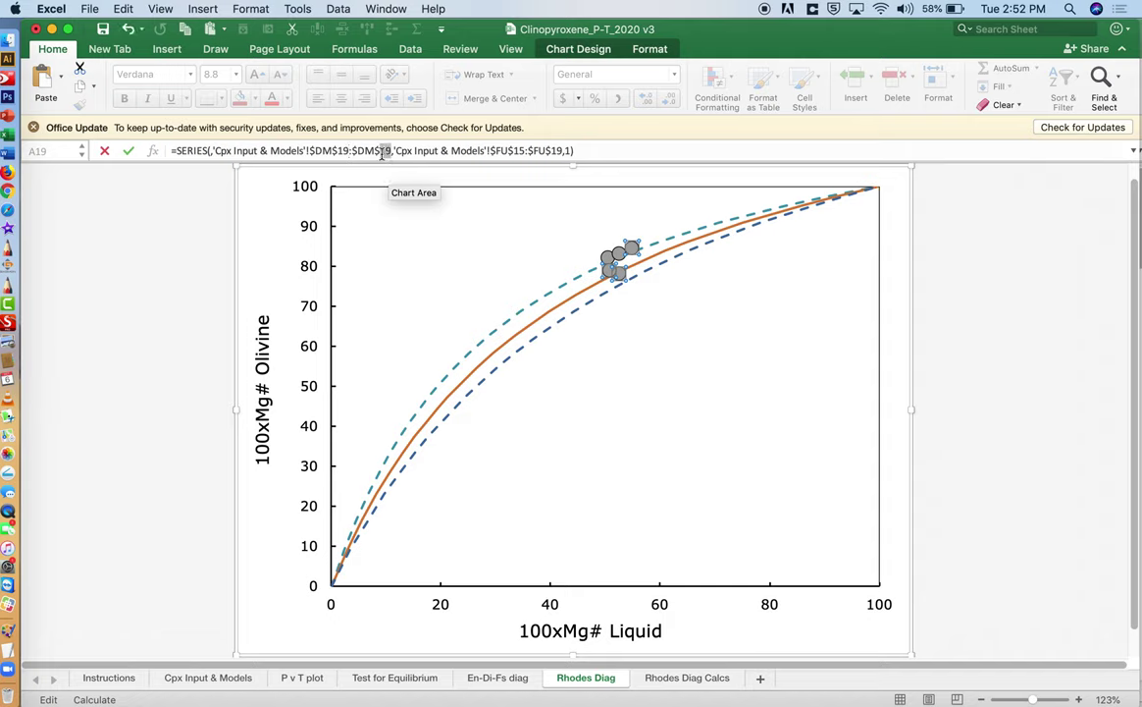
text(37)
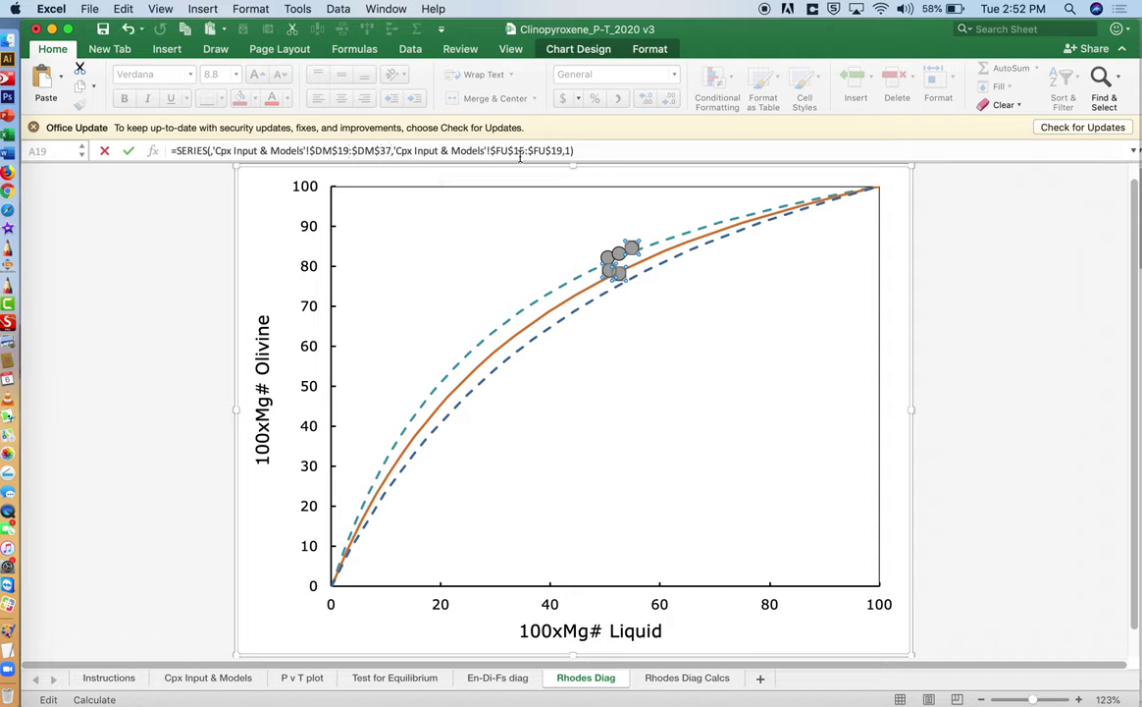
click(525, 152)
text(37)
key(Return)
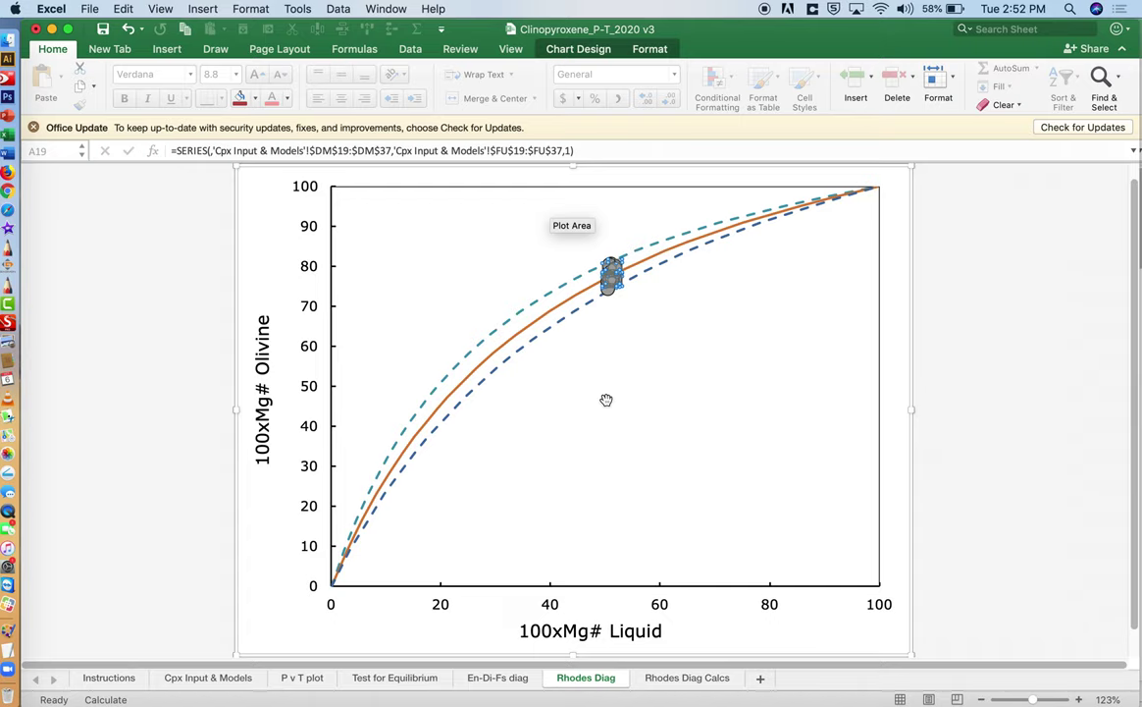
click(607, 400)
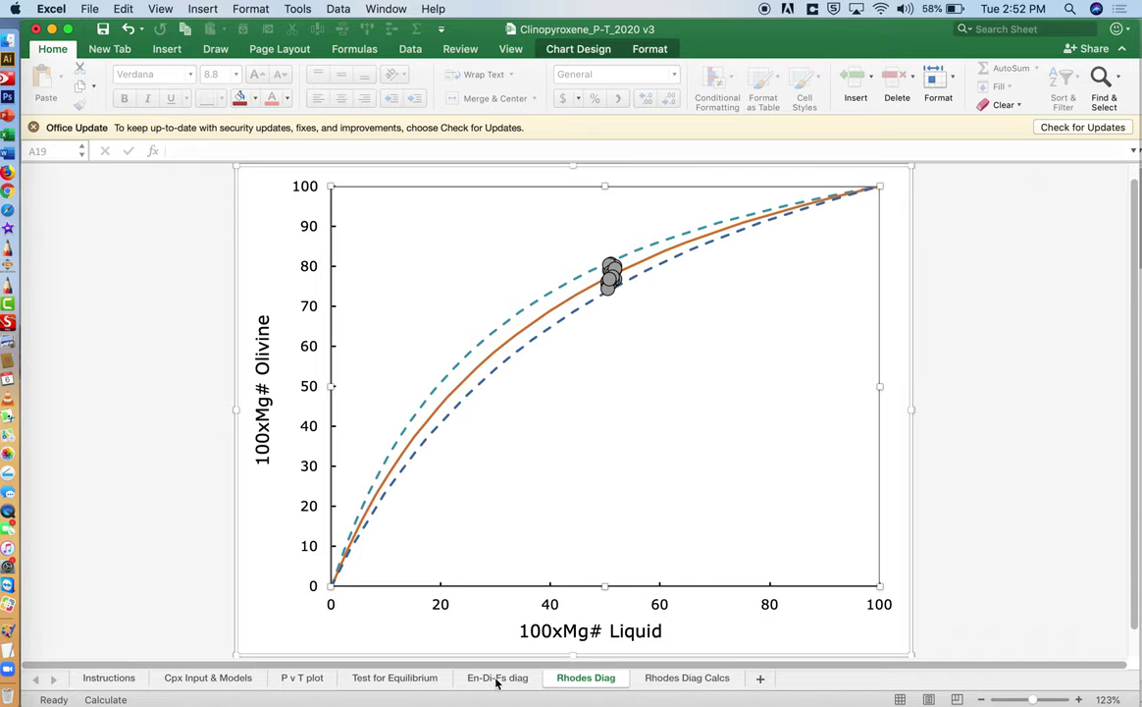
Step: Examine the ENFS and CaTs series on Test for Equilibrium and the point positions against the curves on Rhodes Diag
click(395, 677)
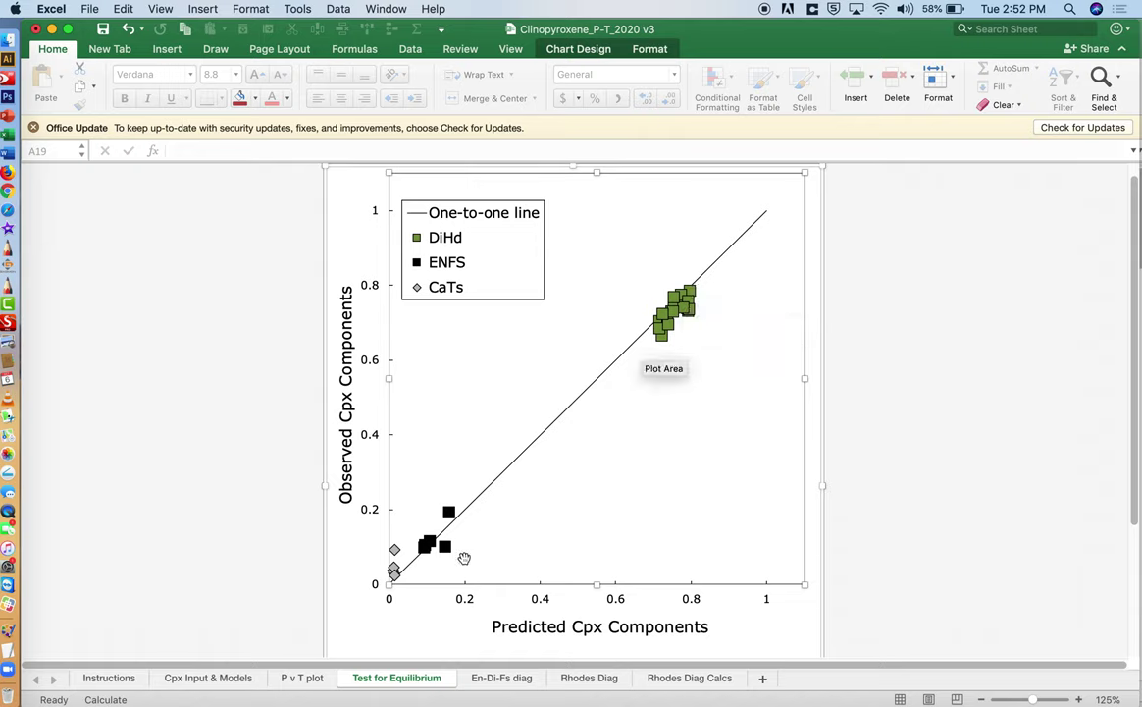
click(428, 545)
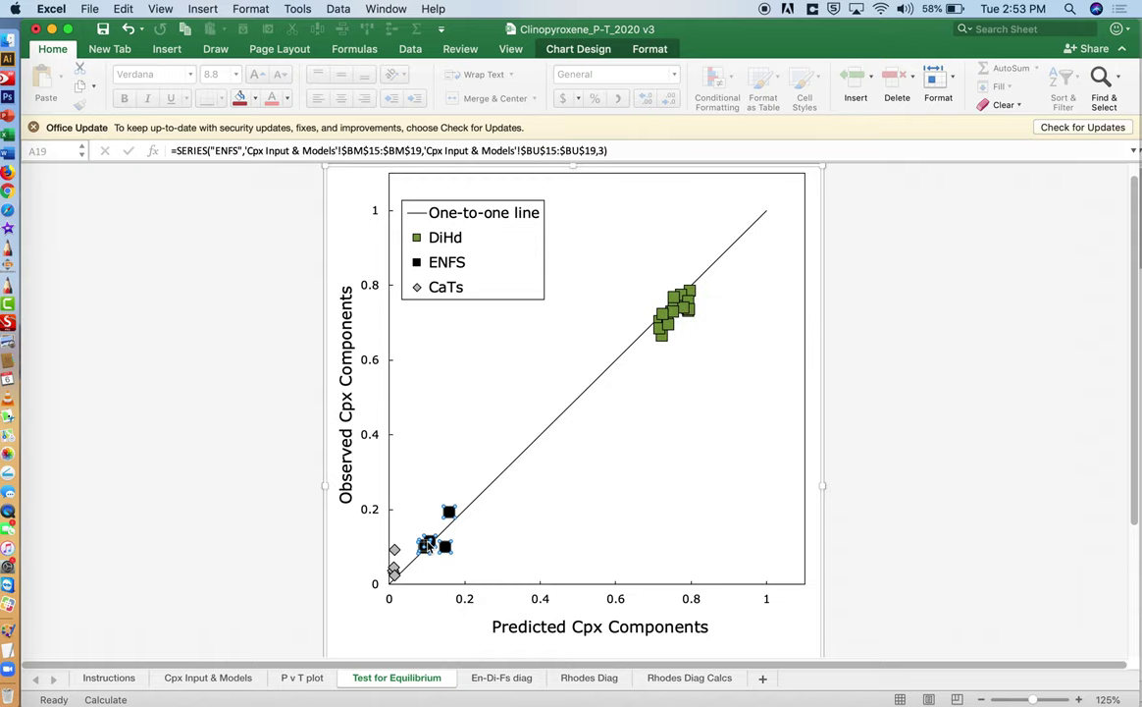
click(392, 556)
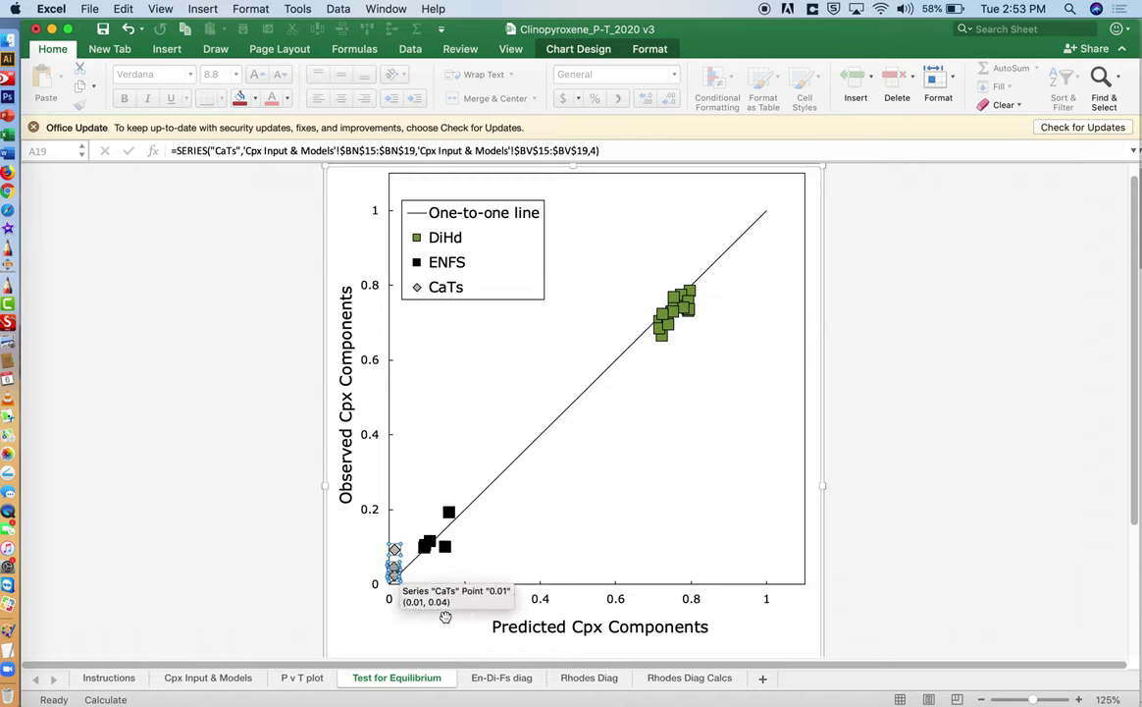
click(592, 679)
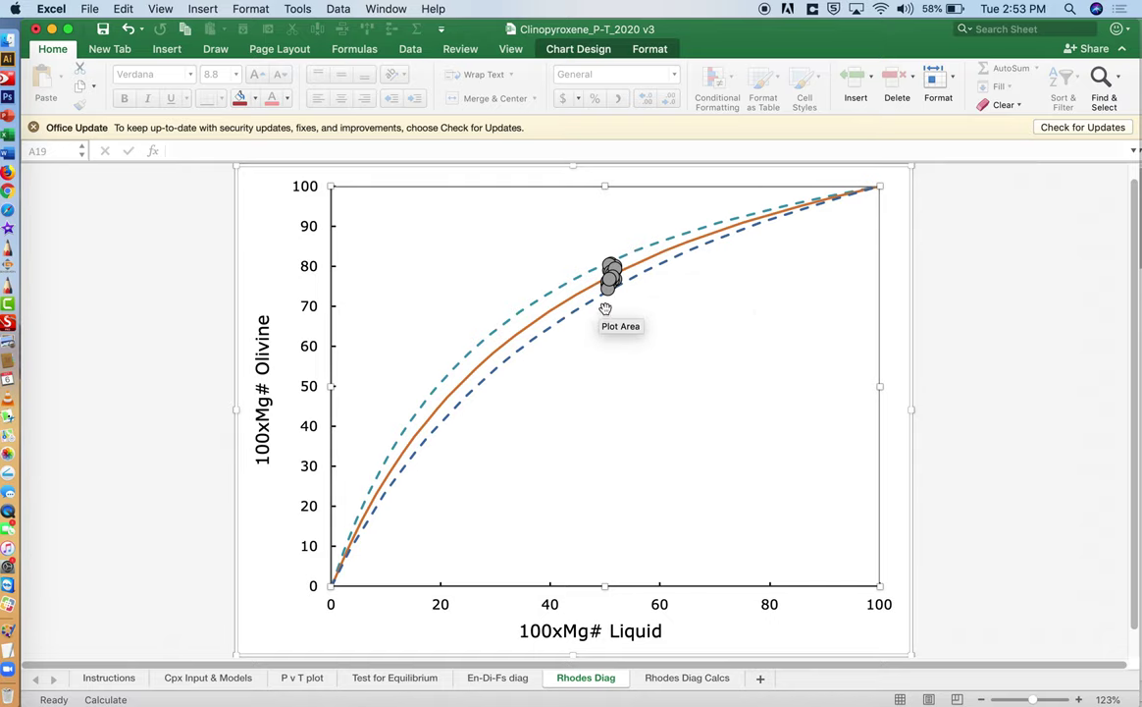
mouse_move(616, 282)
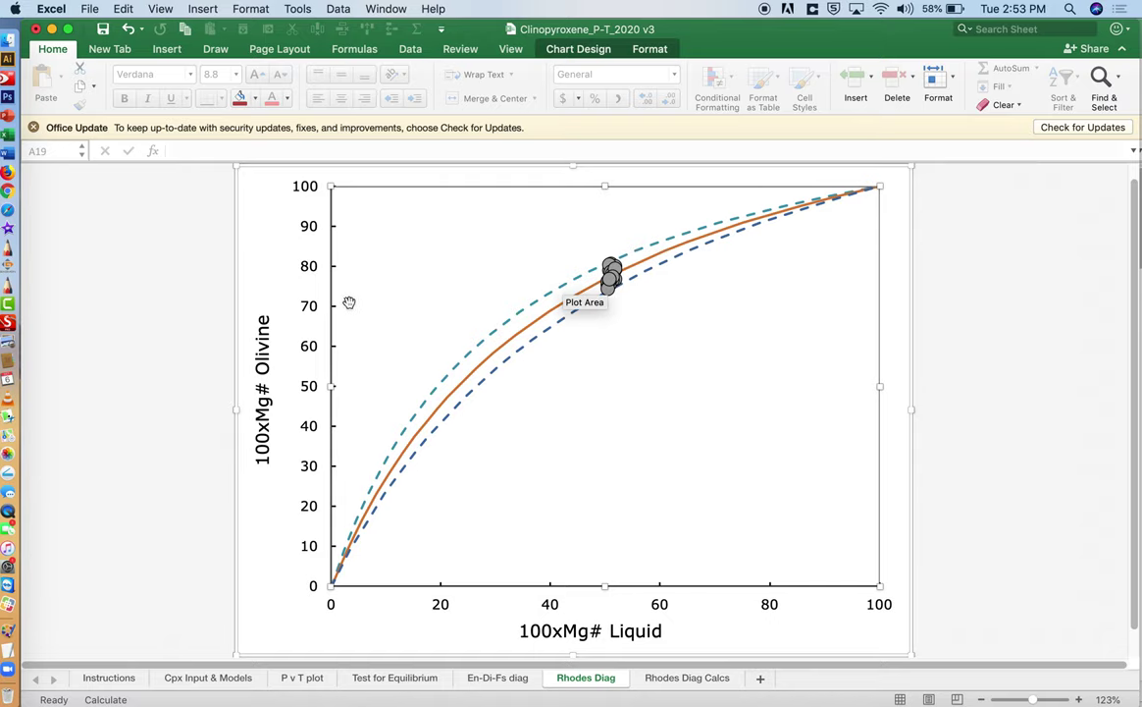
mouse_move(570, 287)
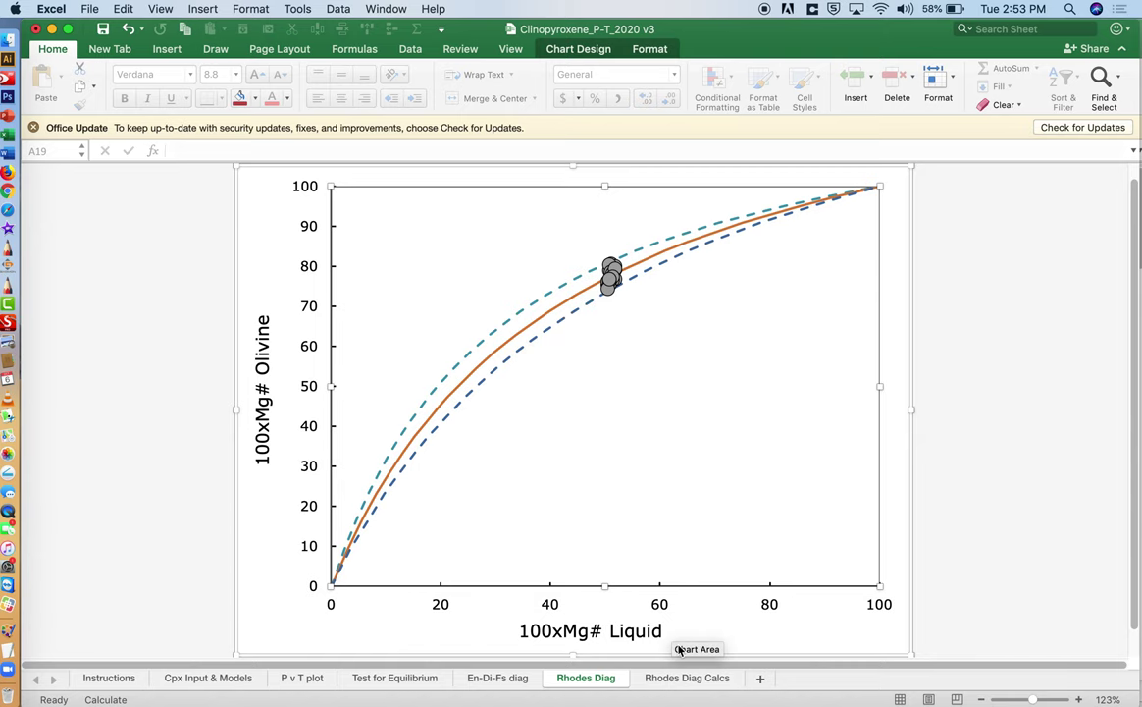
Step: Set the error bounds value in C6 of Rhodes Diag Calcs to 0.03
click(686, 677)
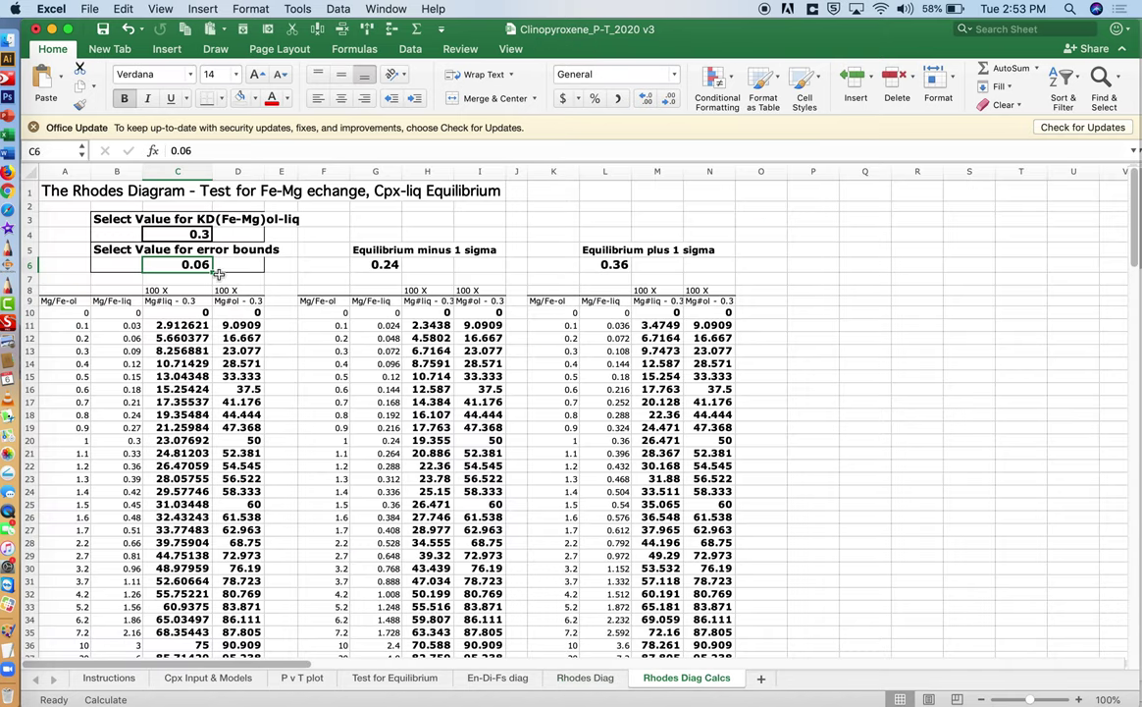
text(.)
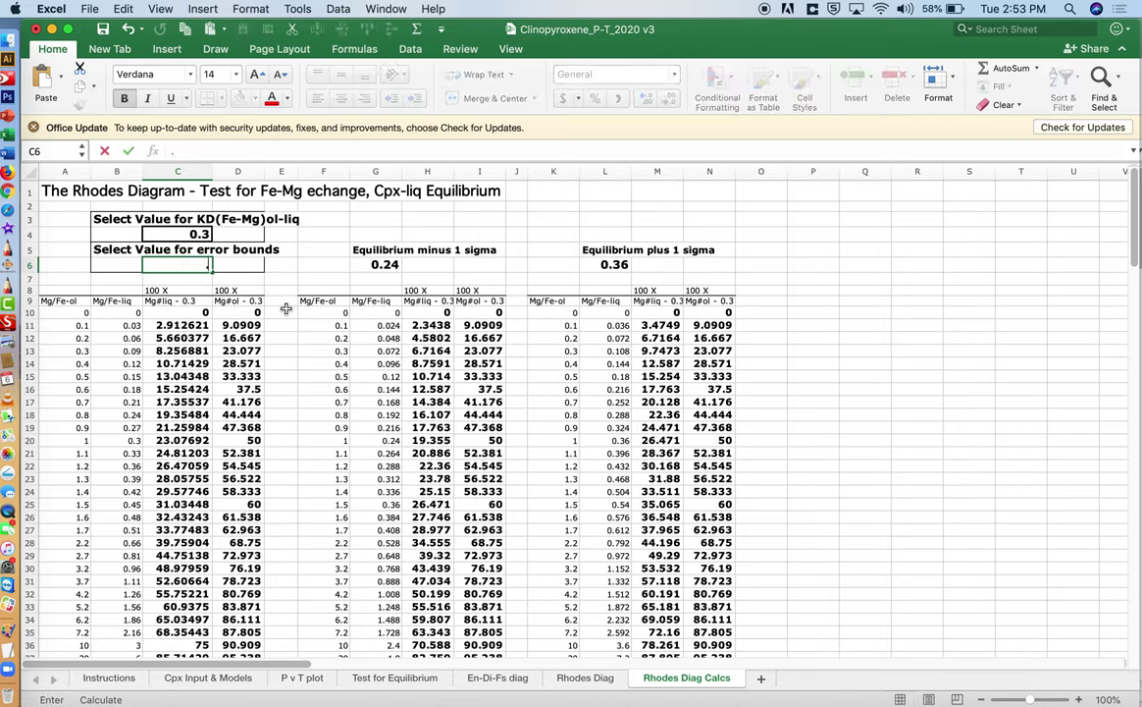
text(03)
key(Return)
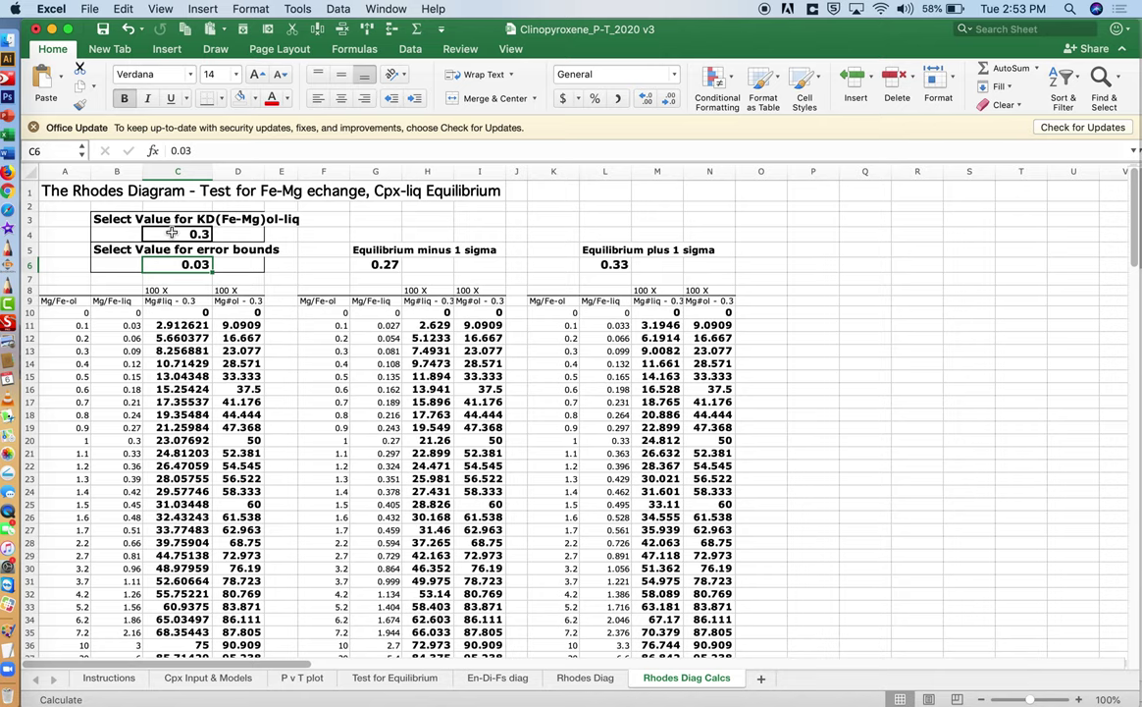
Step: Set KD(Fe-Mg)ol-liq in C4 to 0.27, checking the Rhodes Diag chart before returning to Cpx Input & Models
click(175, 234)
text(.2)
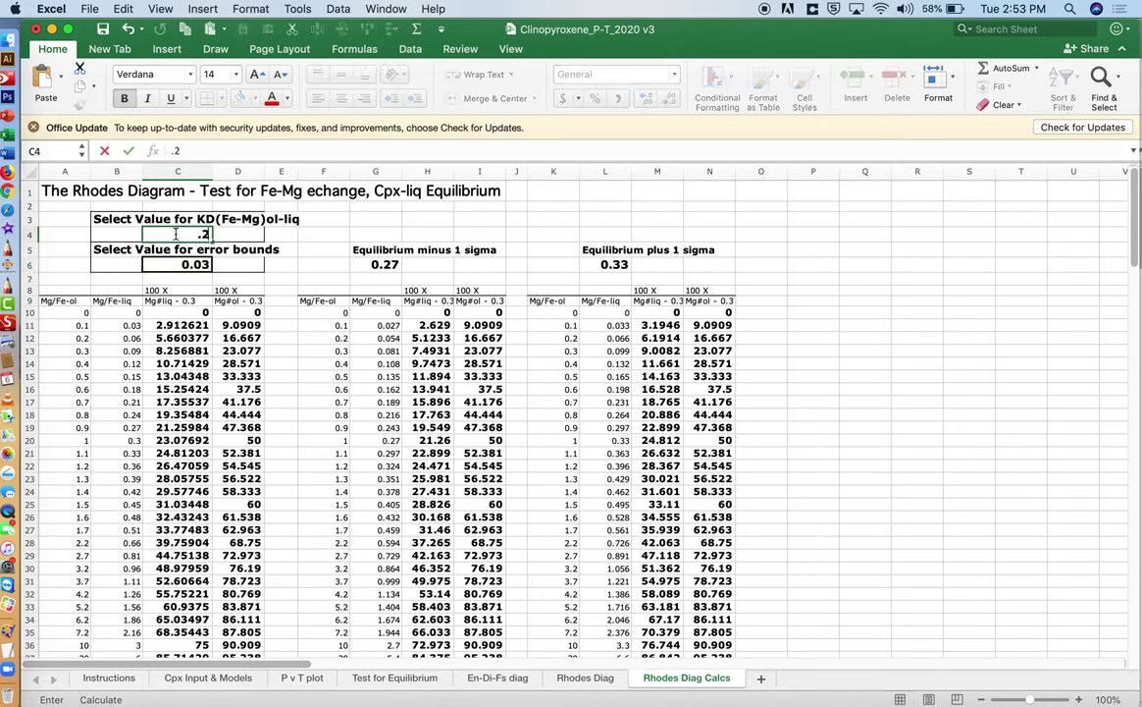
text(7)
key(Return)
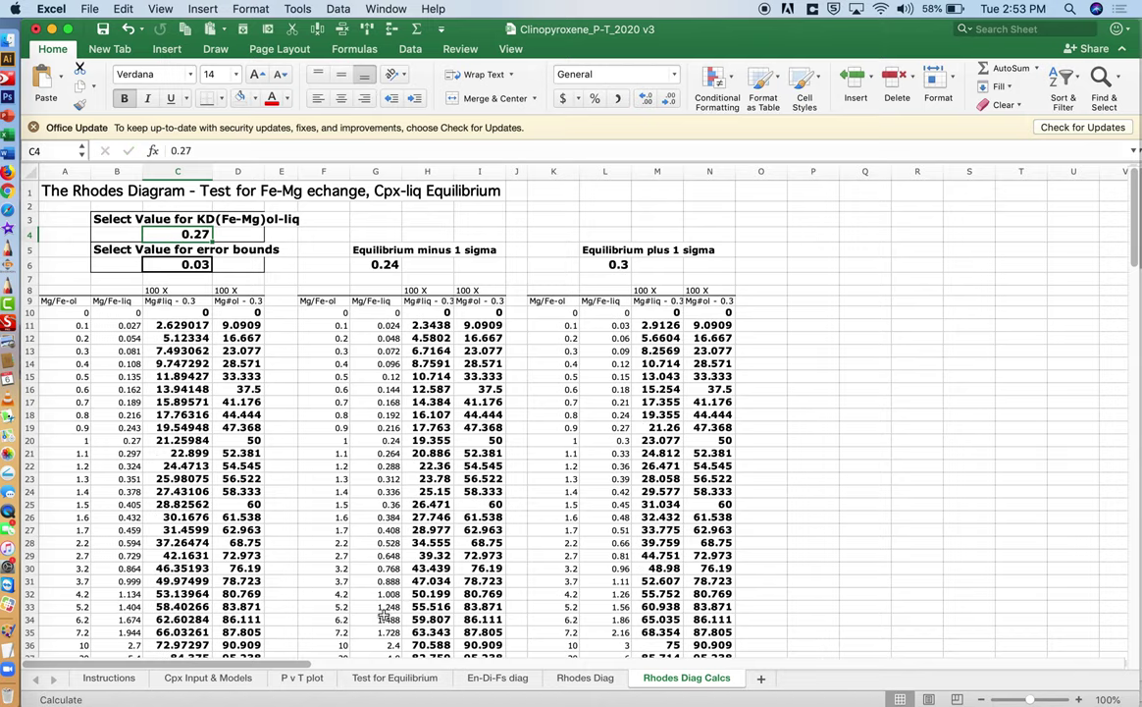
click(583, 679)
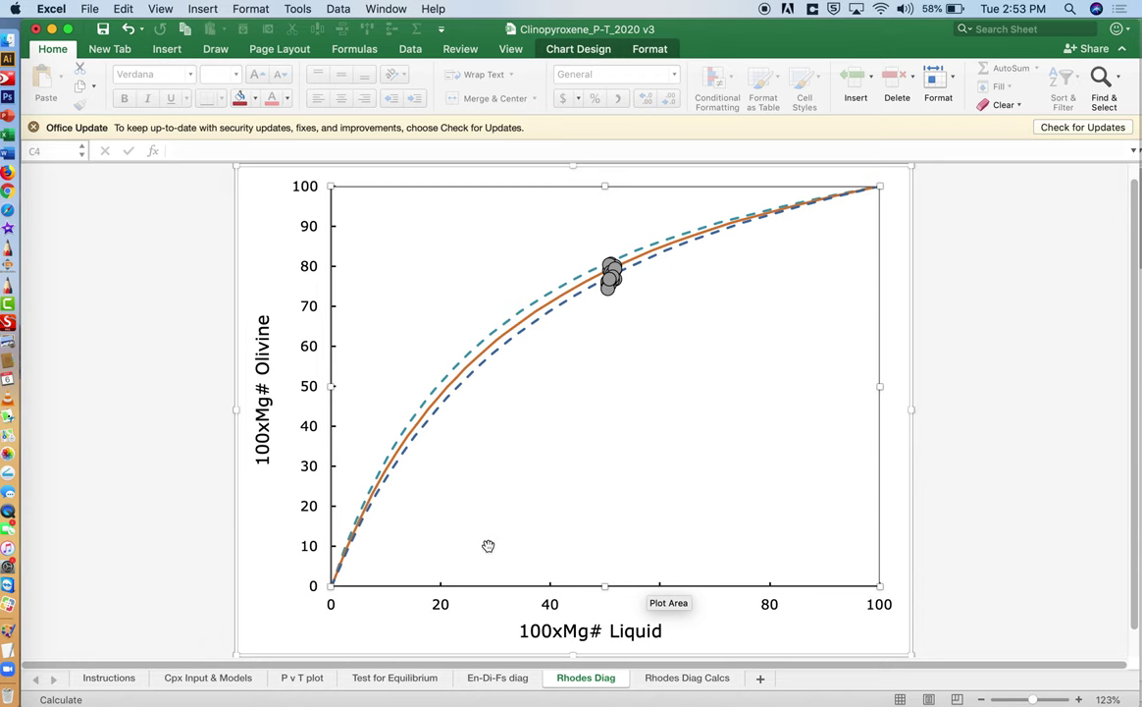
click(208, 678)
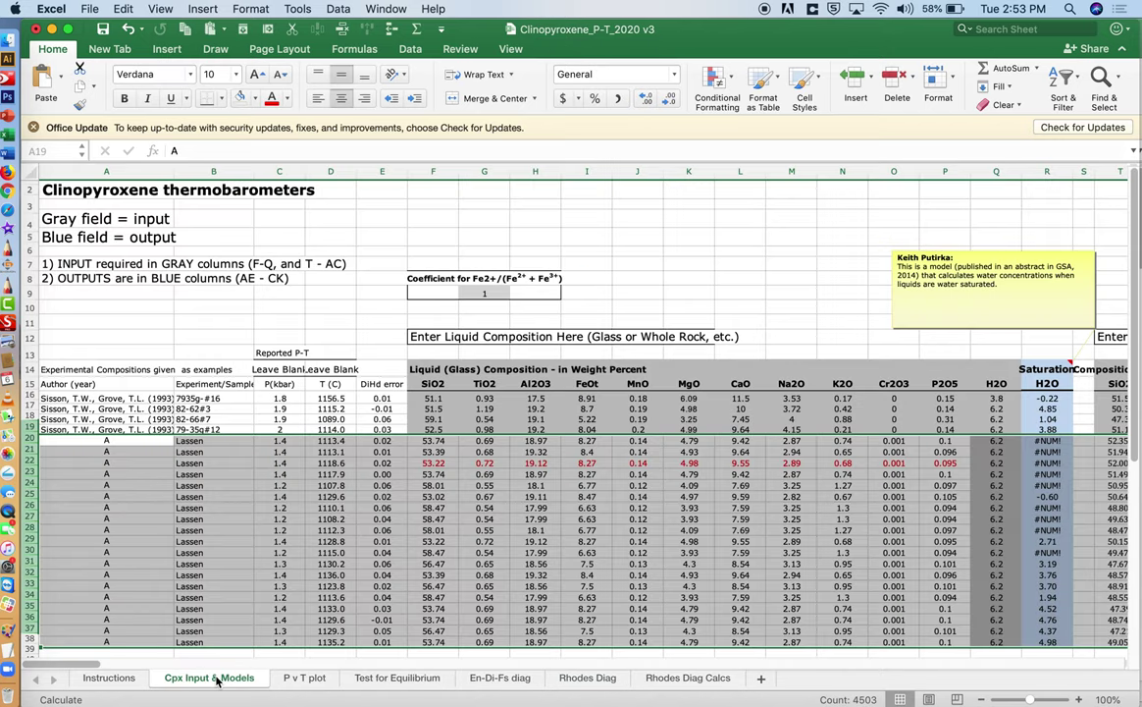
Step: Review the published example rows 15 to 18 and the Eqn. 33 temperature and 2017 pressure output columns
click(569, 517)
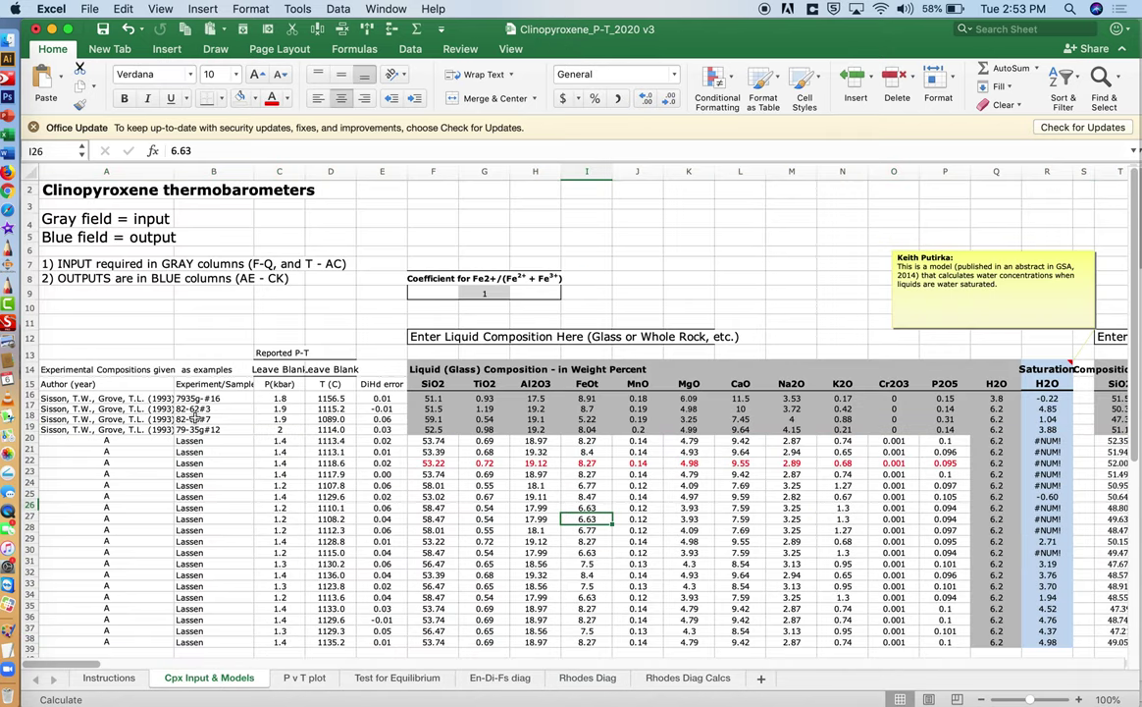
click(30, 398)
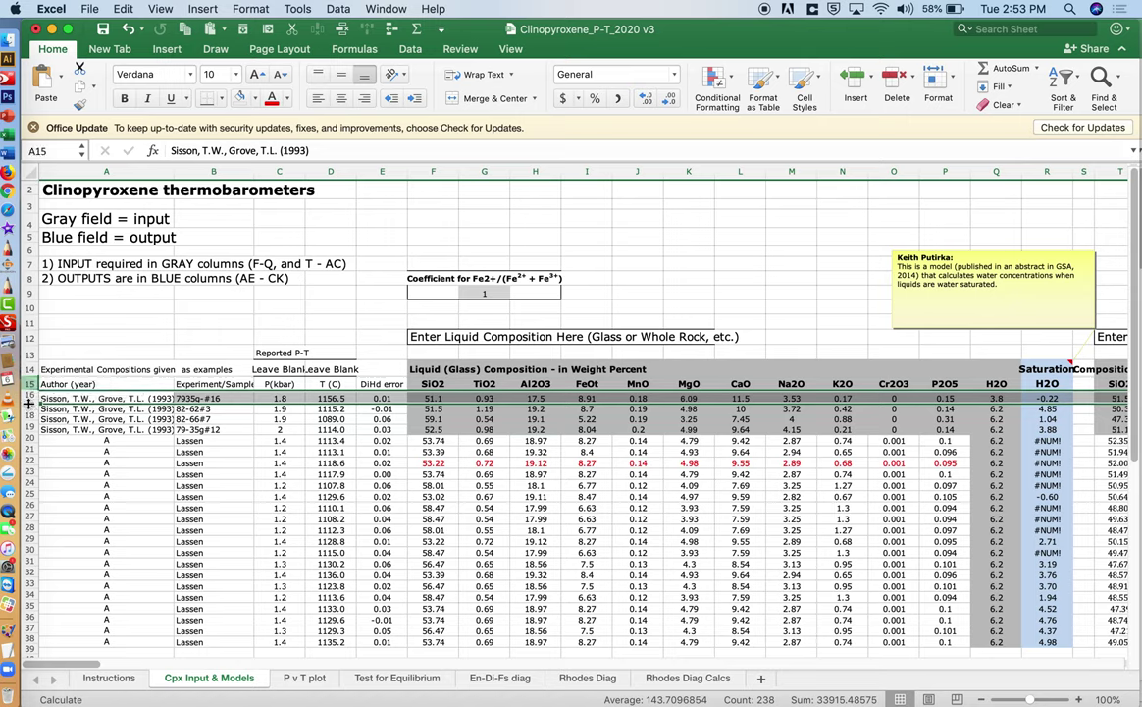
click(28, 404)
click(28, 403)
click(99, 410)
scroll(505, 463, right, 3)
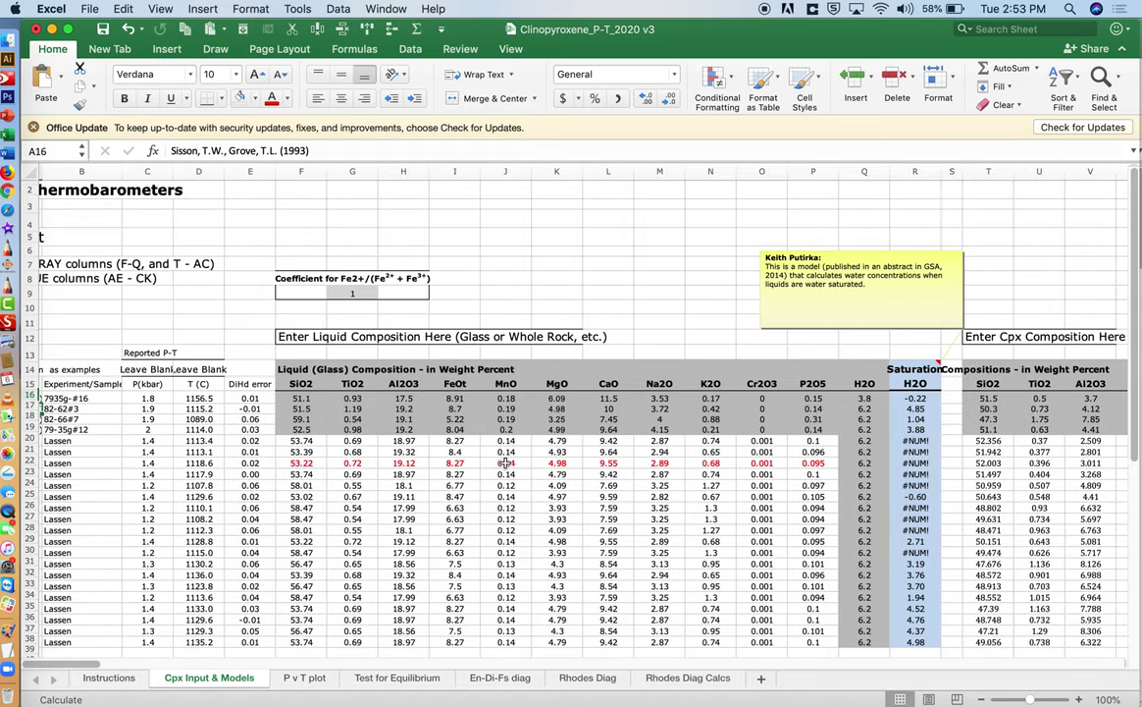
scroll(506, 462, left, 3)
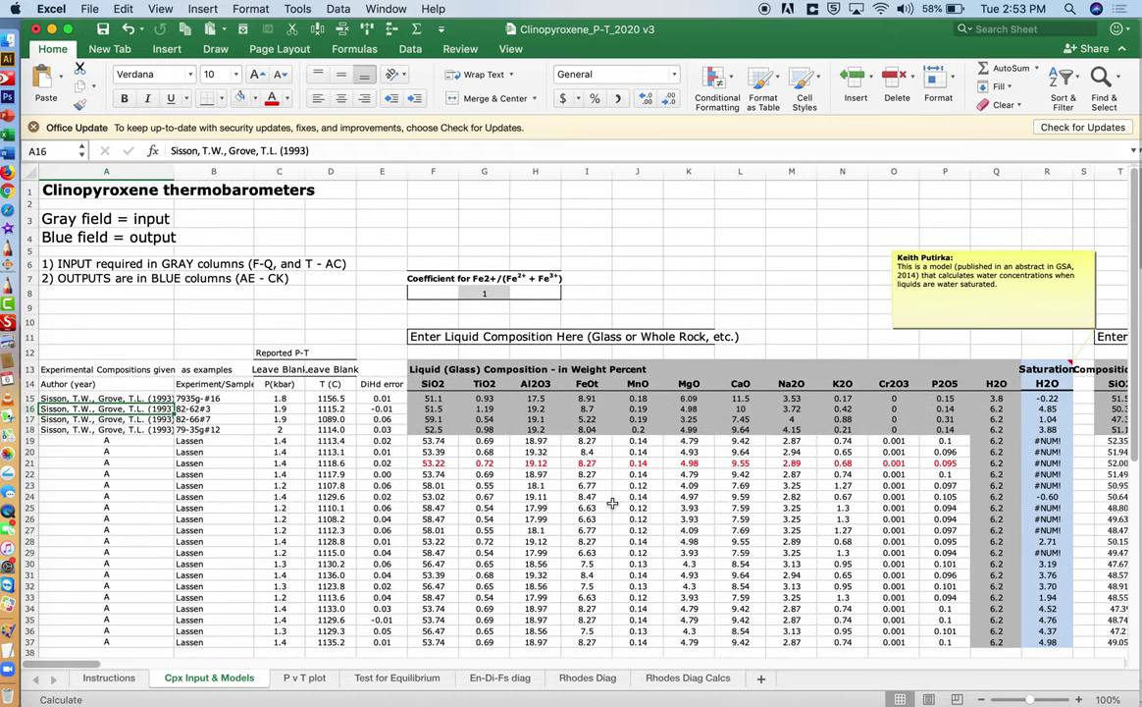
scroll(613, 504, right, 10)
click(763, 540)
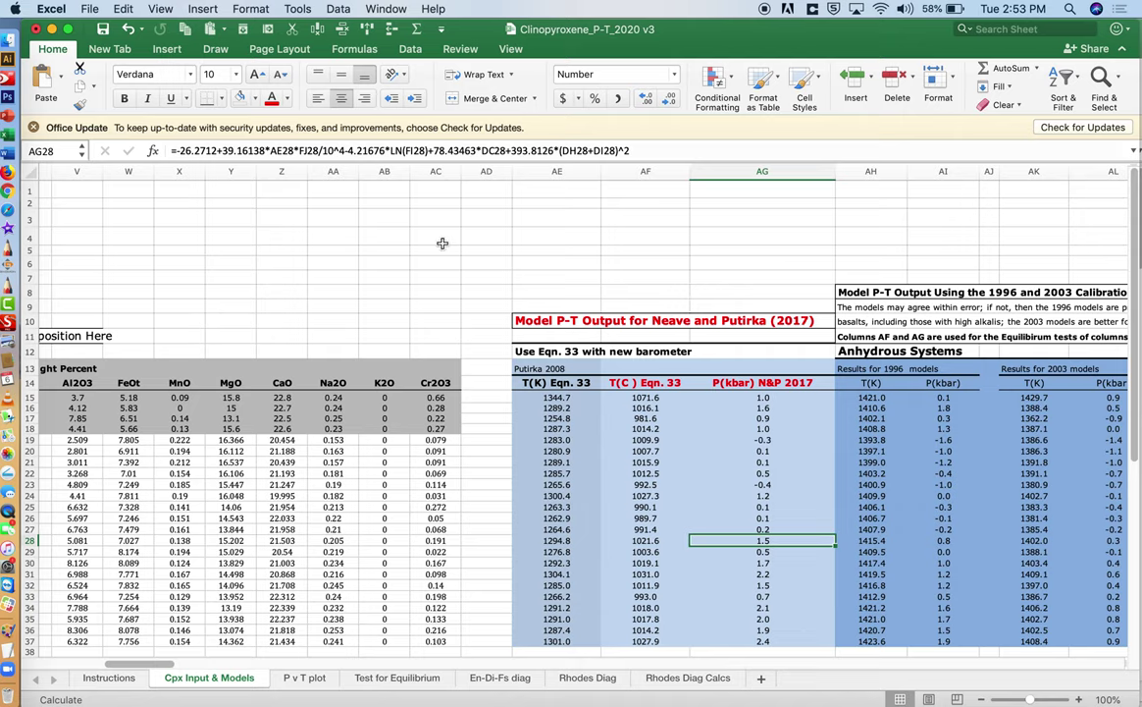
Step: Check in the calculation preferences that iterative calculation is enabled for the workbook
click(49, 9)
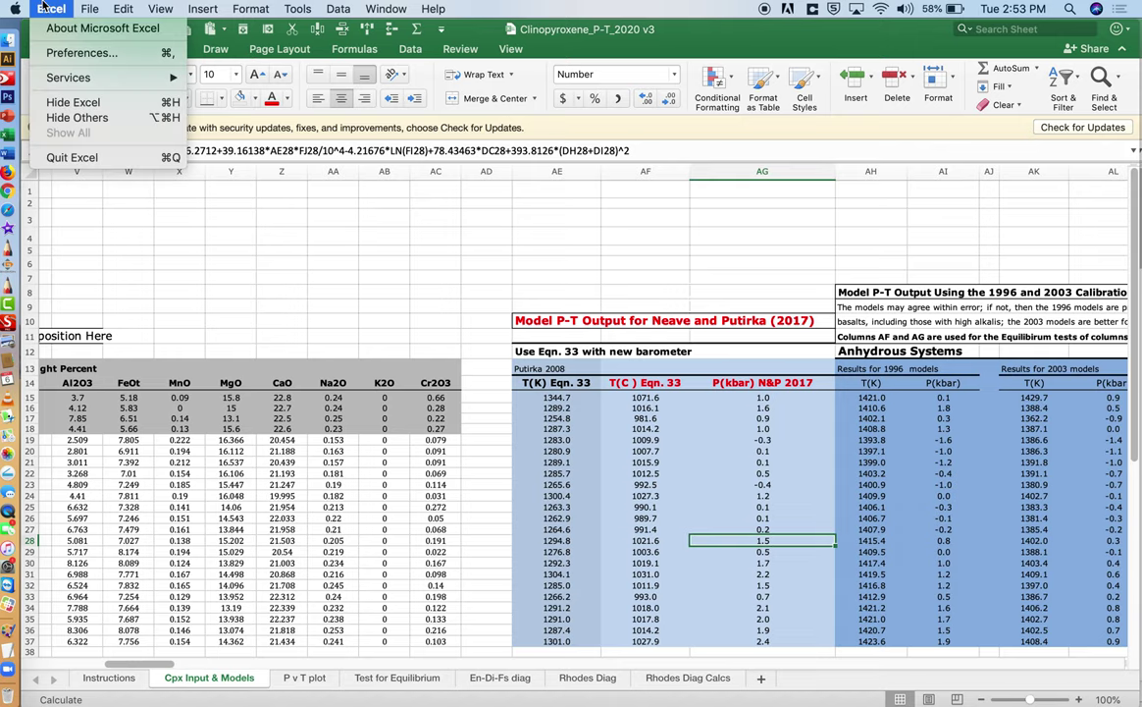
click(81, 53)
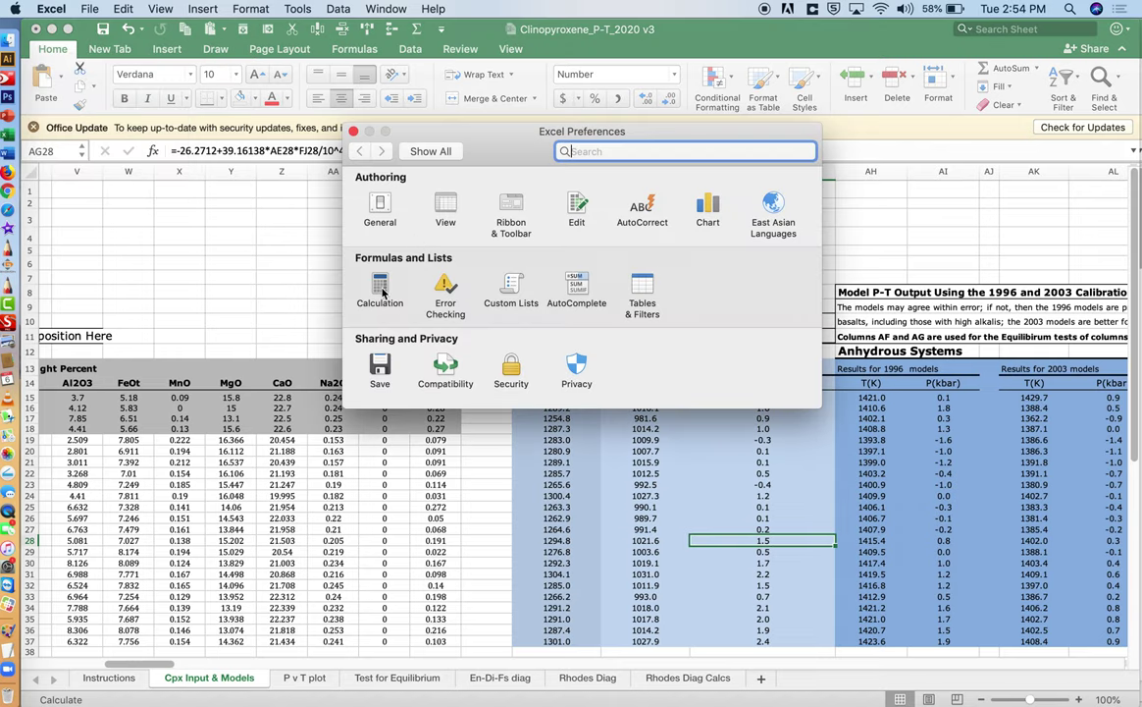
click(381, 287)
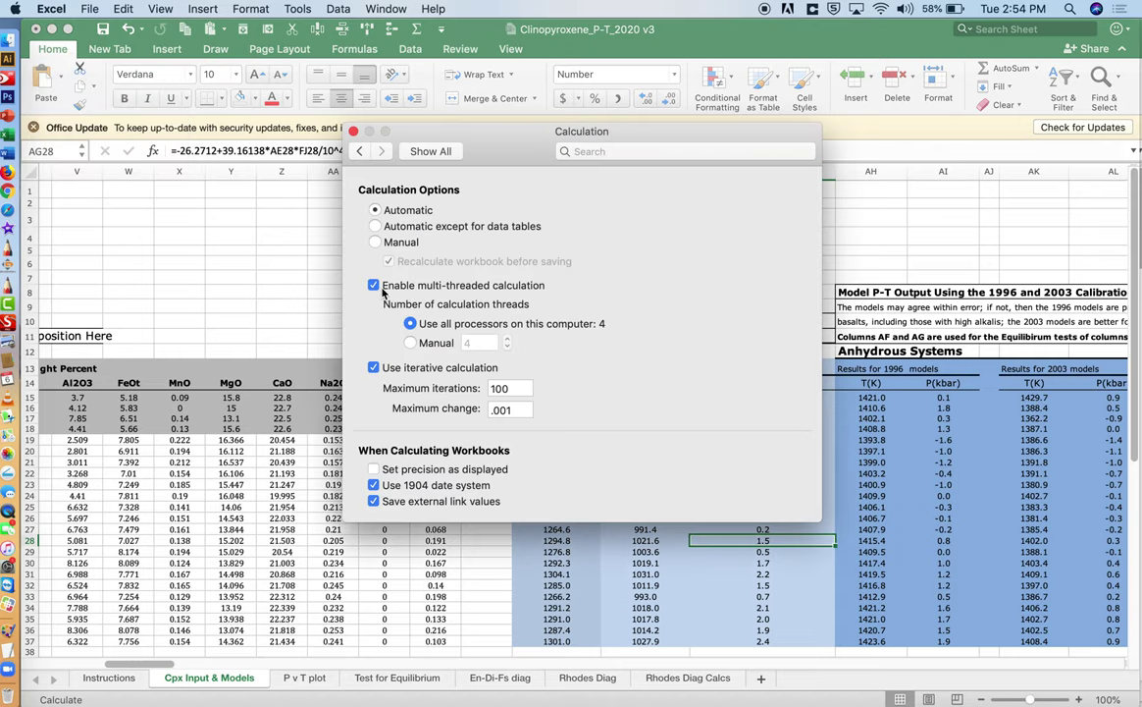
click(374, 368)
click(374, 368)
click(354, 131)
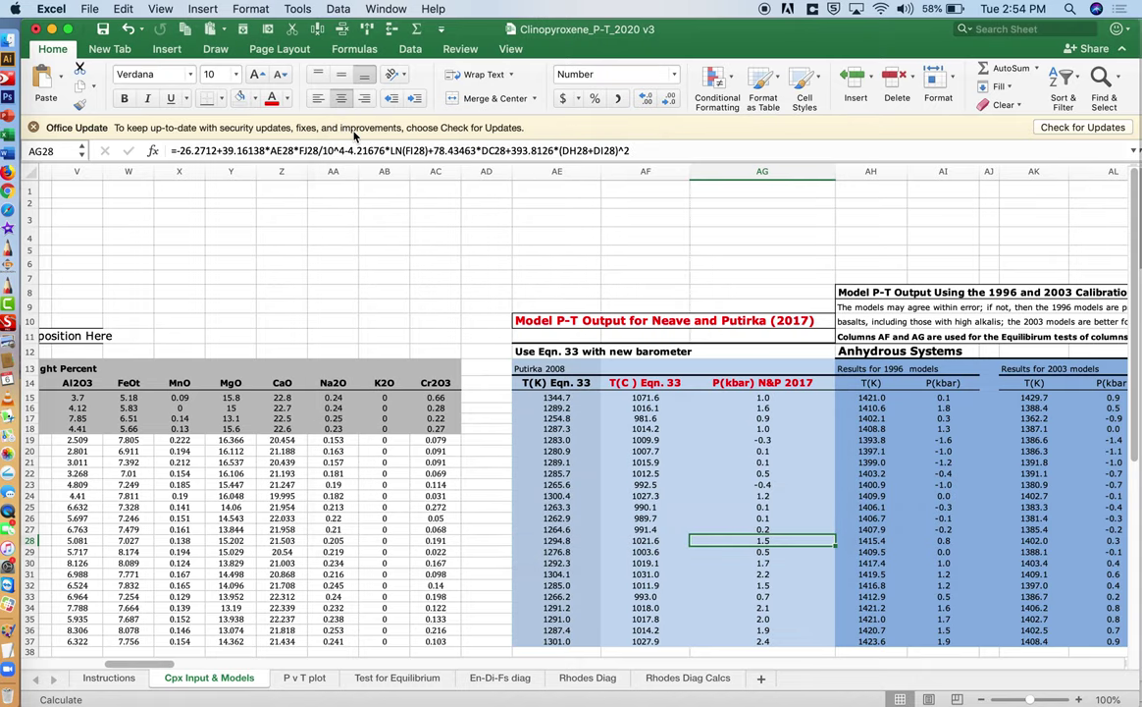
Step: Inspect the pressure formula in AG15 and the temperature formula in AE15, tracing how each references the other
click(771, 383)
click(774, 396)
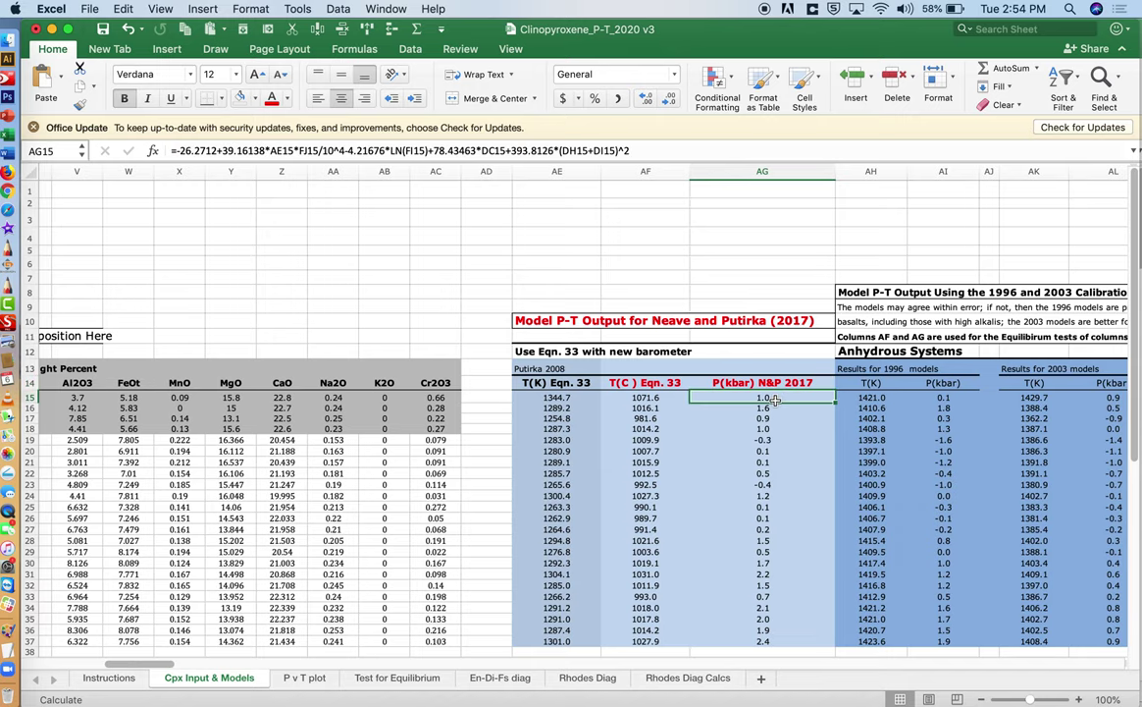
click(448, 152)
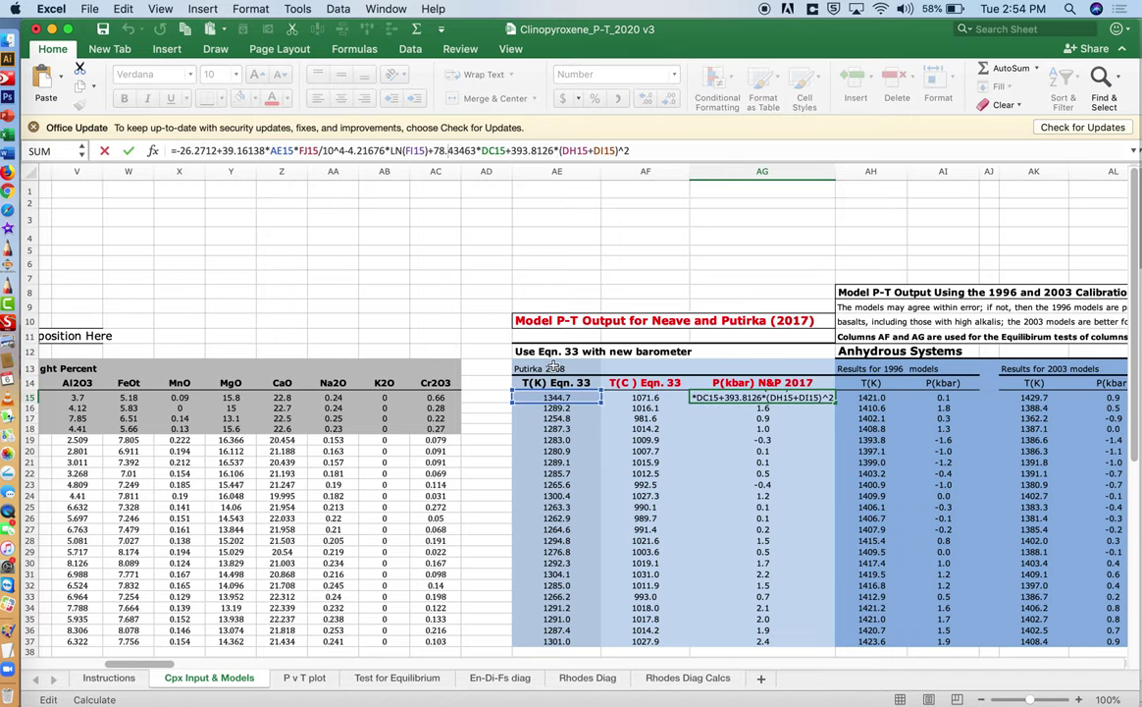
click(556, 397)
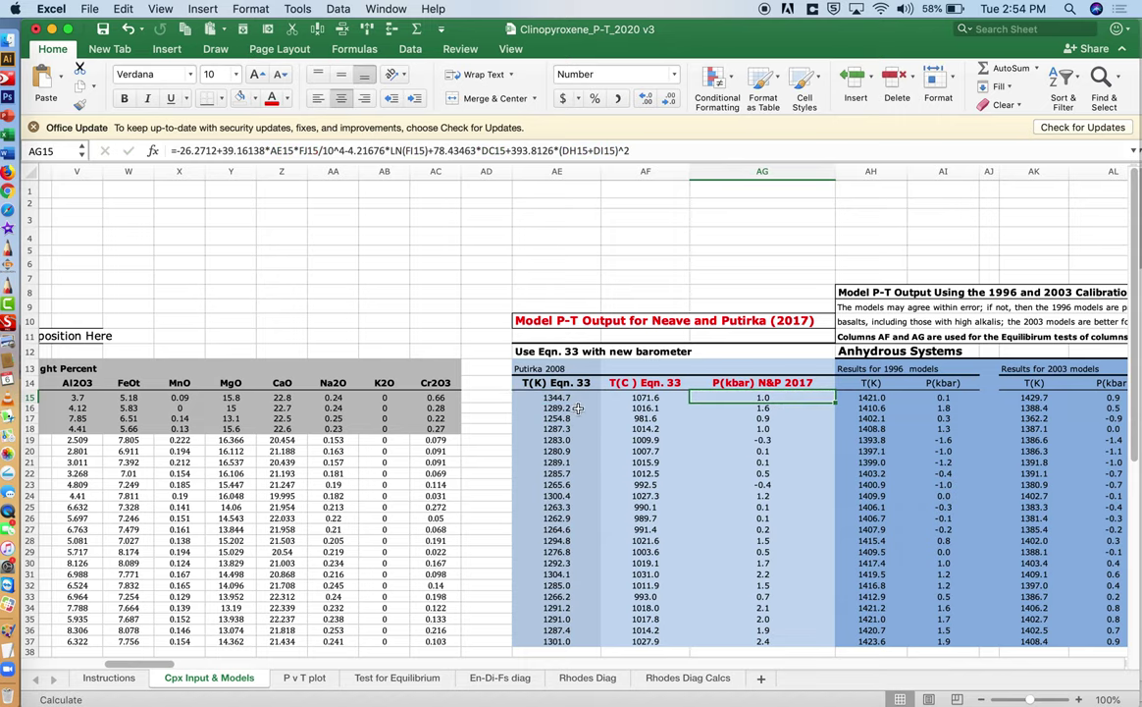
click(358, 151)
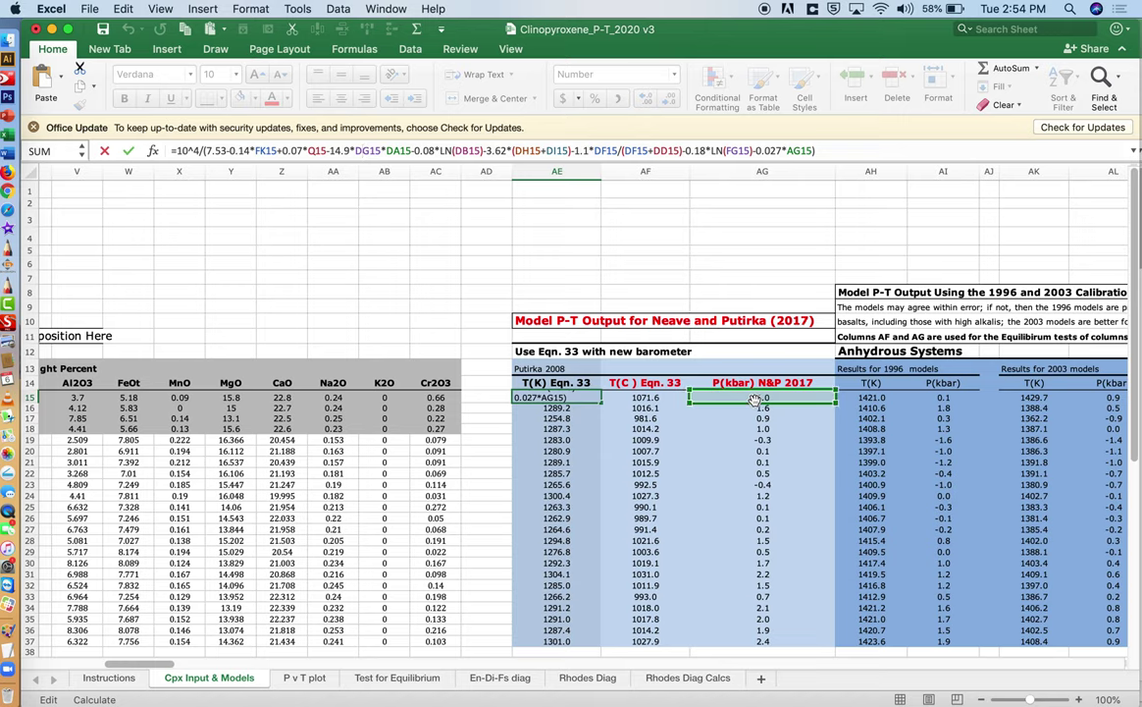
key(Escape)
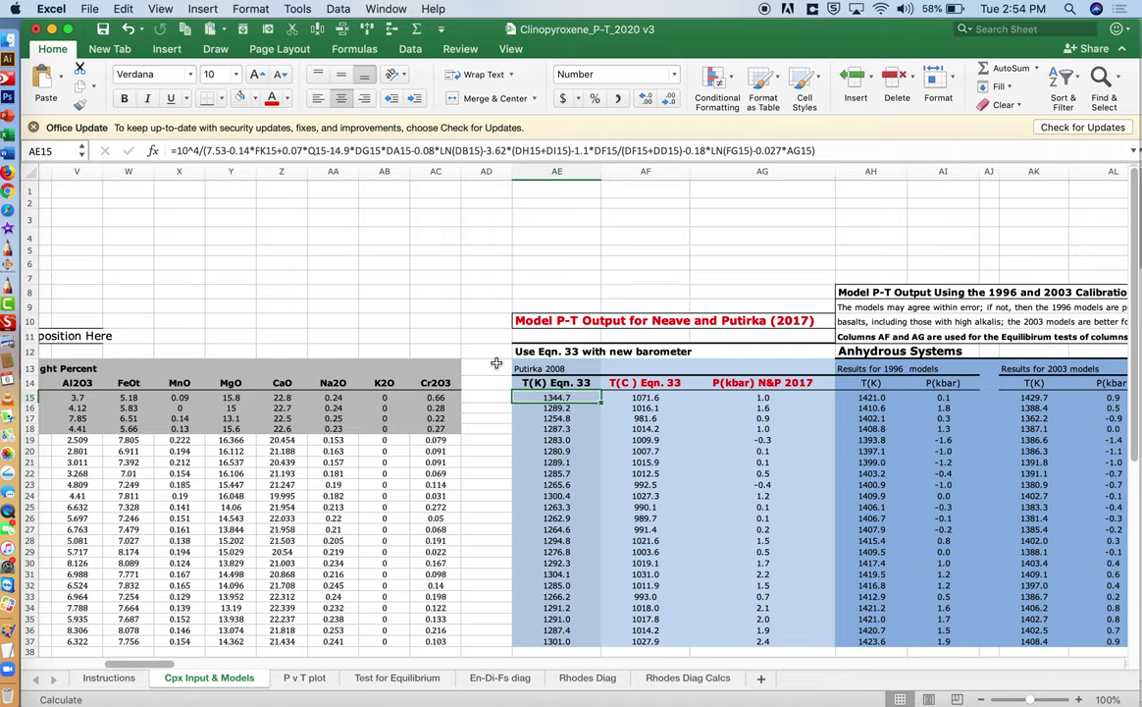
click(726, 396)
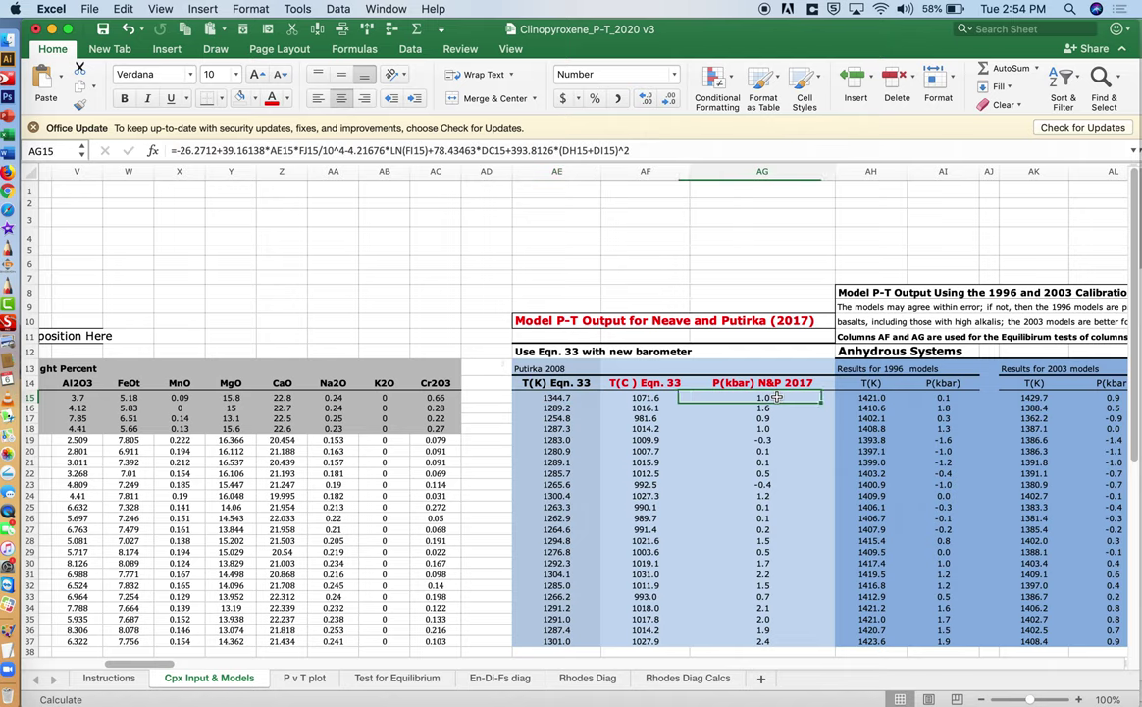
key(Left)
key(Left)
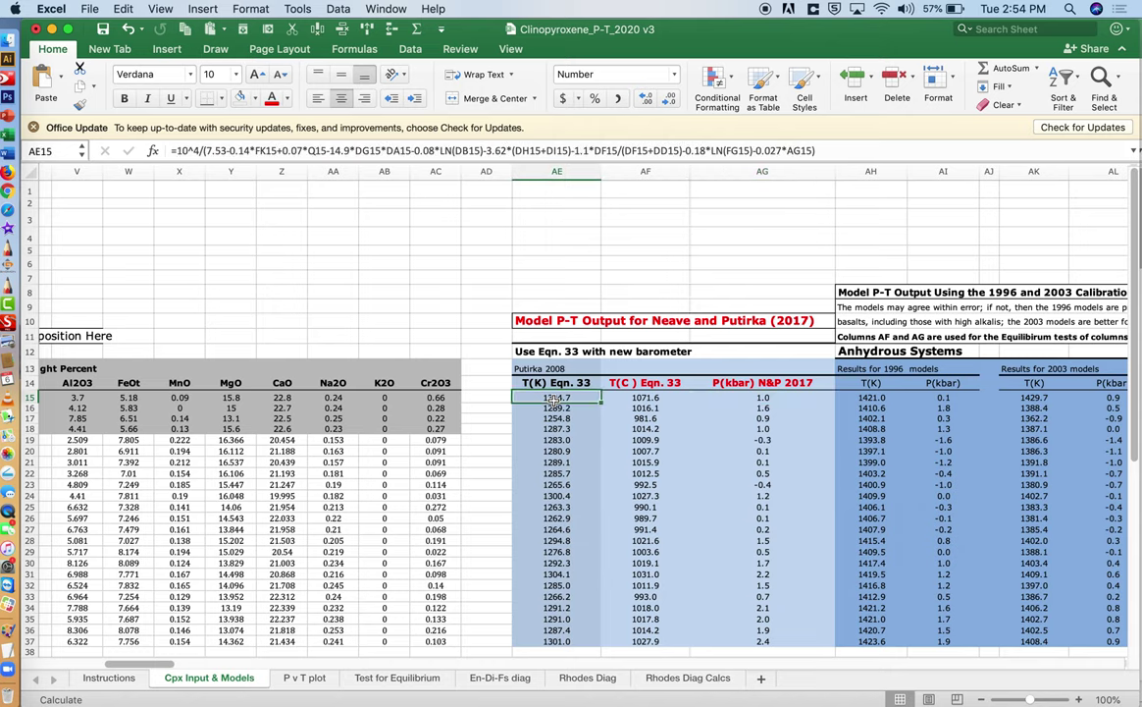
click(697, 397)
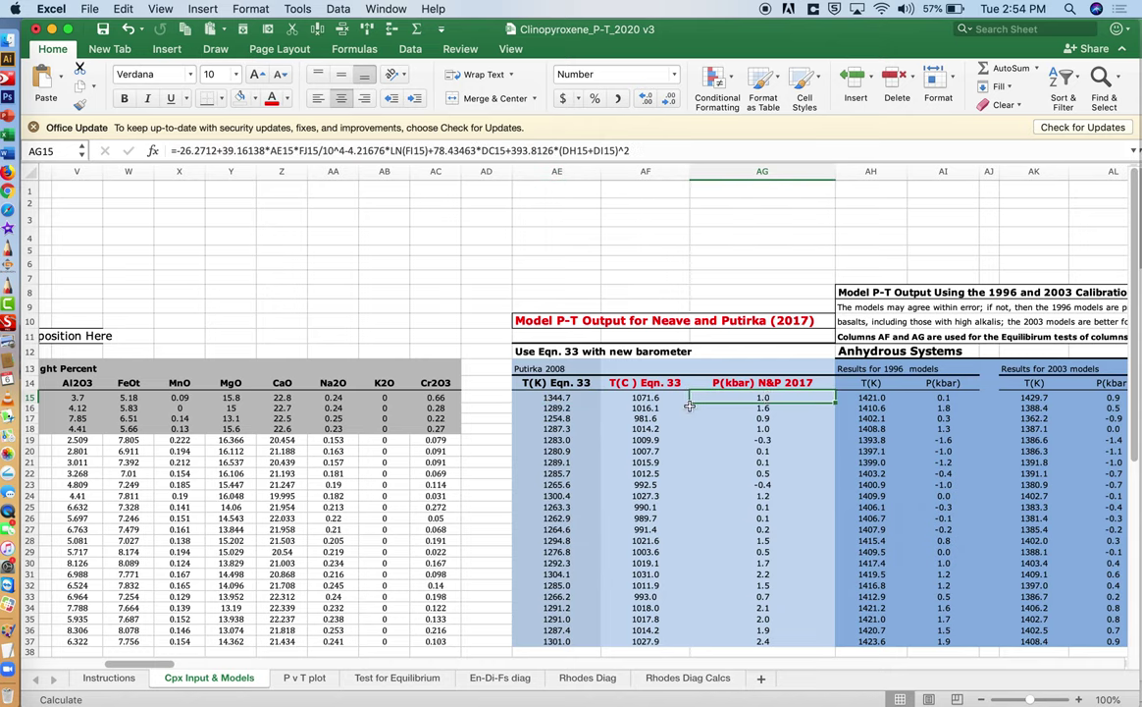
click(578, 398)
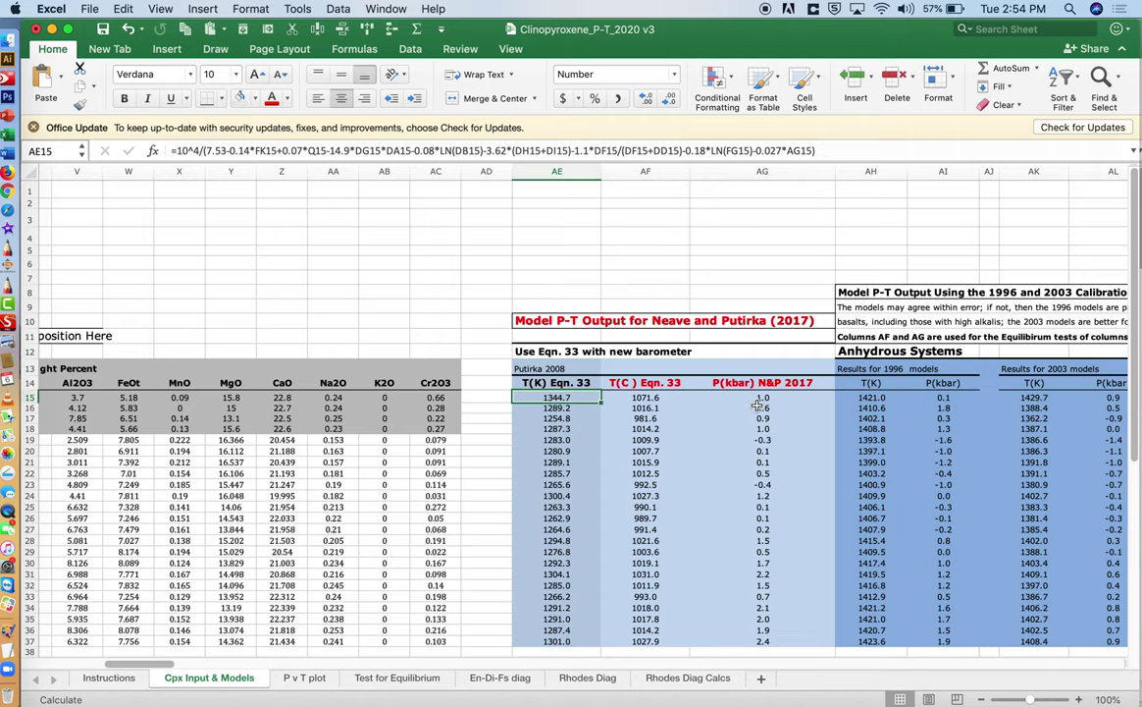
key(Right)
key(Right)
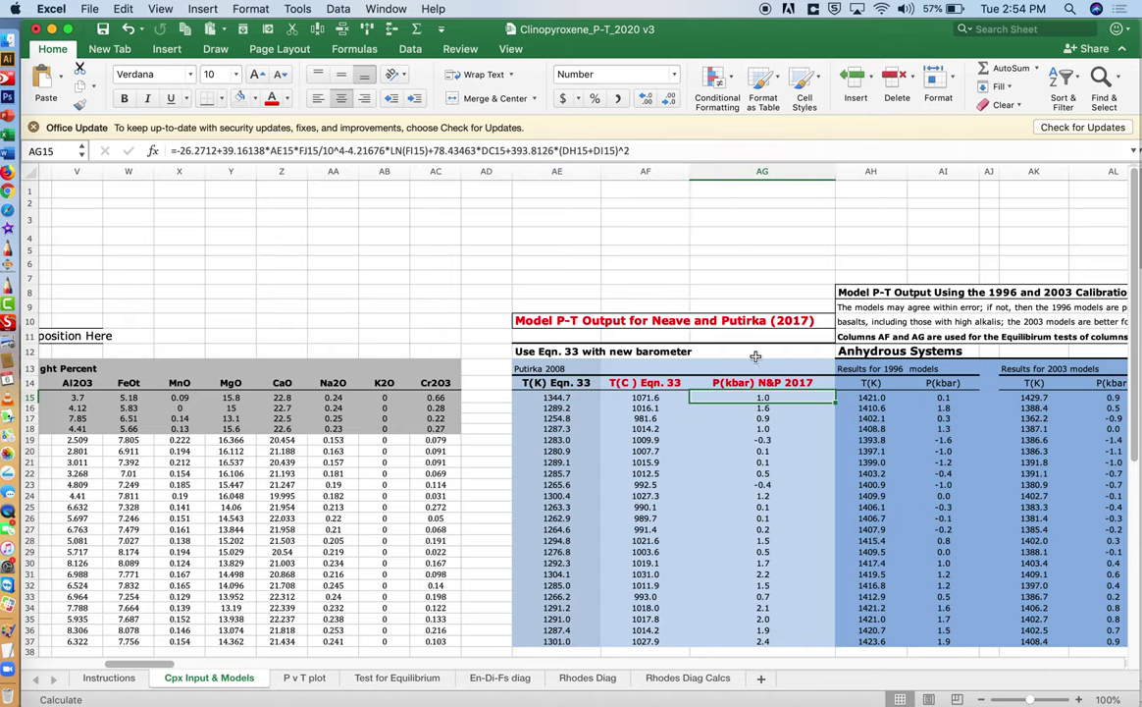
Step: Look across the remaining model output columns, and select the liquid composition block F13:P37
scroll(657, 355, right, 2)
scroll(715, 390, right, 10)
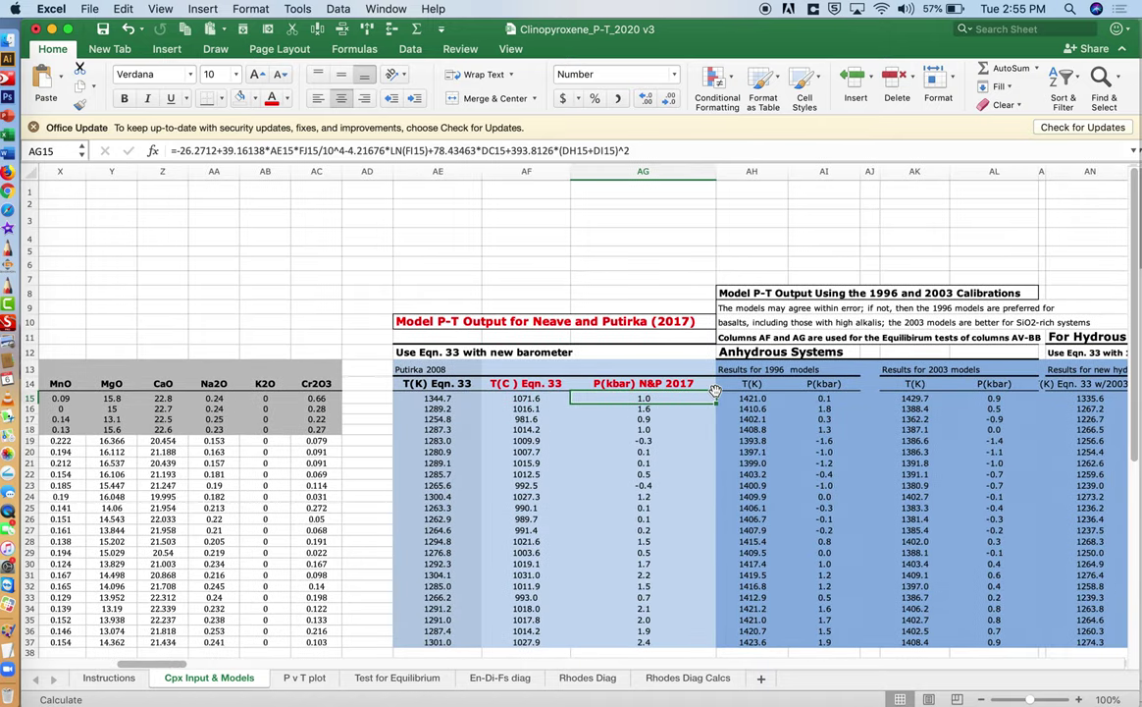
scroll(714, 390, left, 8)
scroll(715, 391, left, 15)
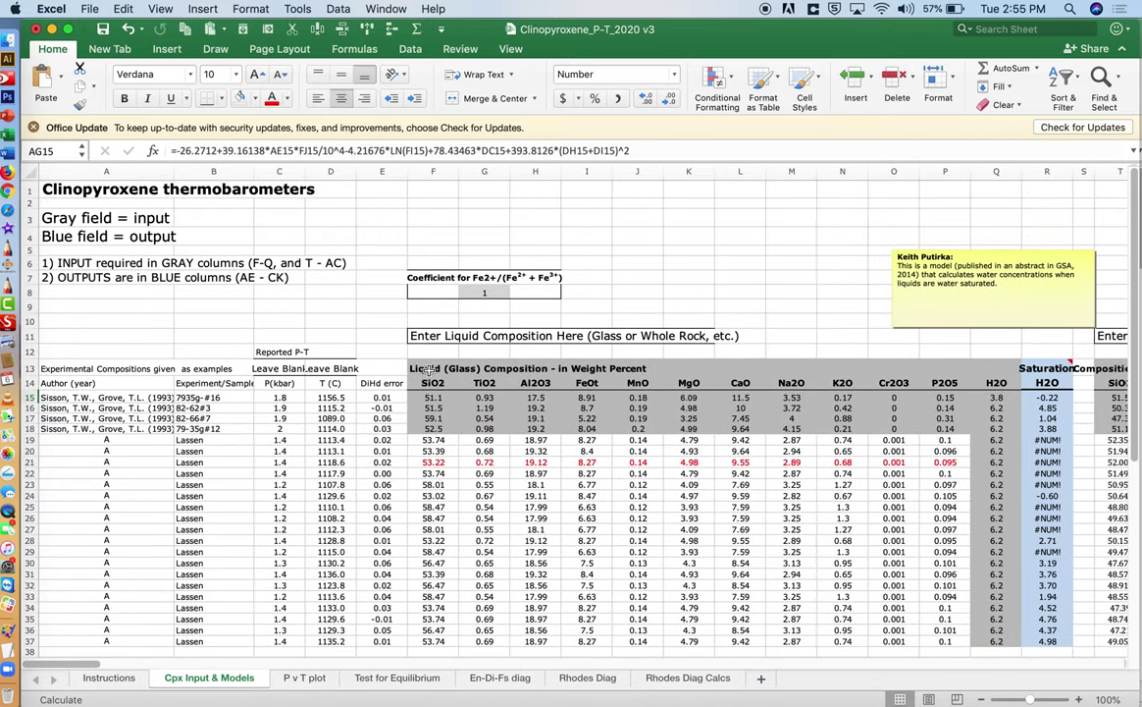
drag(441, 369, 931, 600)
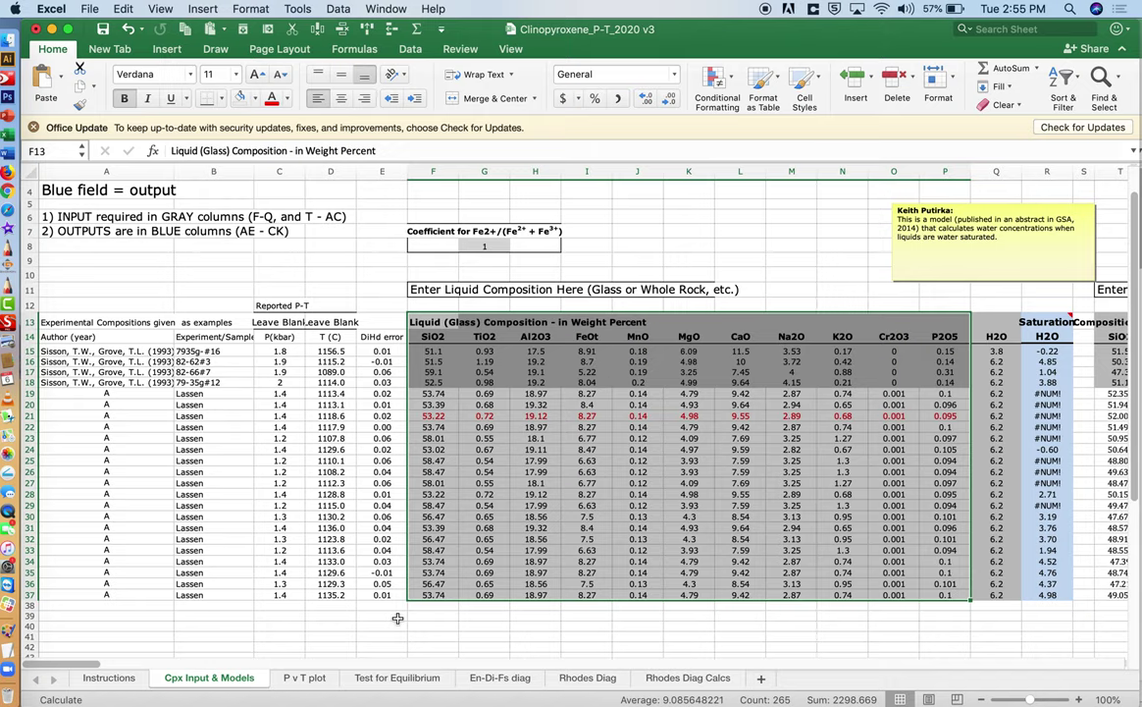
Step: Examine the component points against the one-to-one line on Test for Equilibrium and return to Cpx Input & Models
click(420, 680)
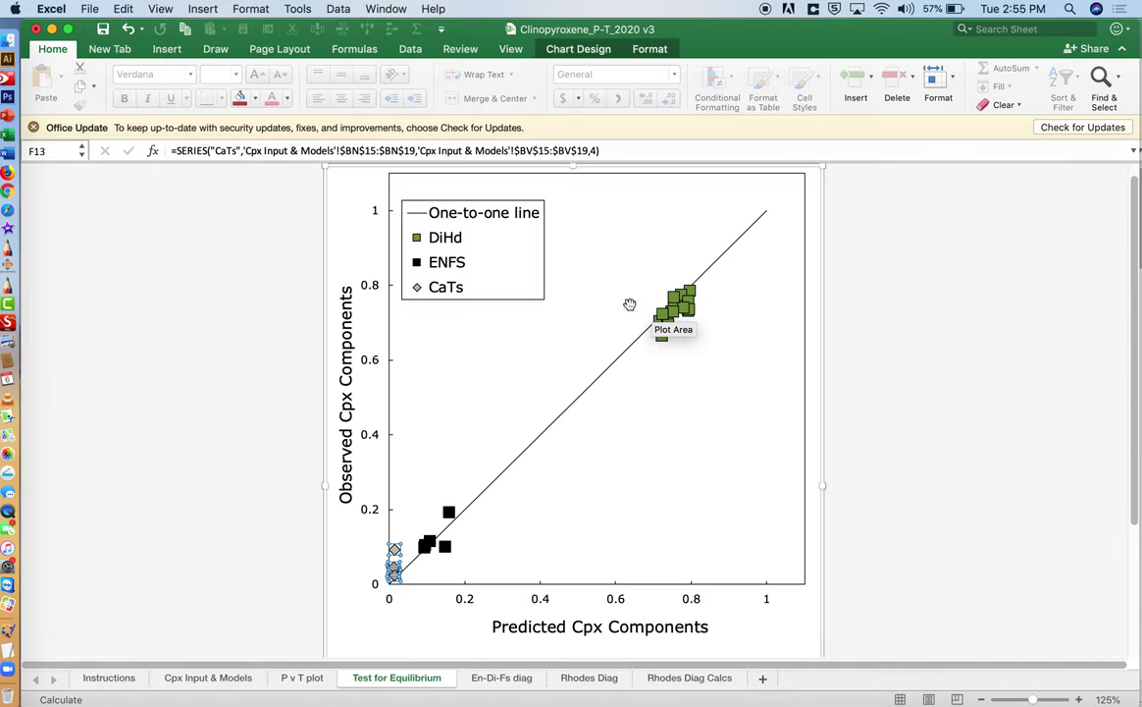
mouse_move(672, 311)
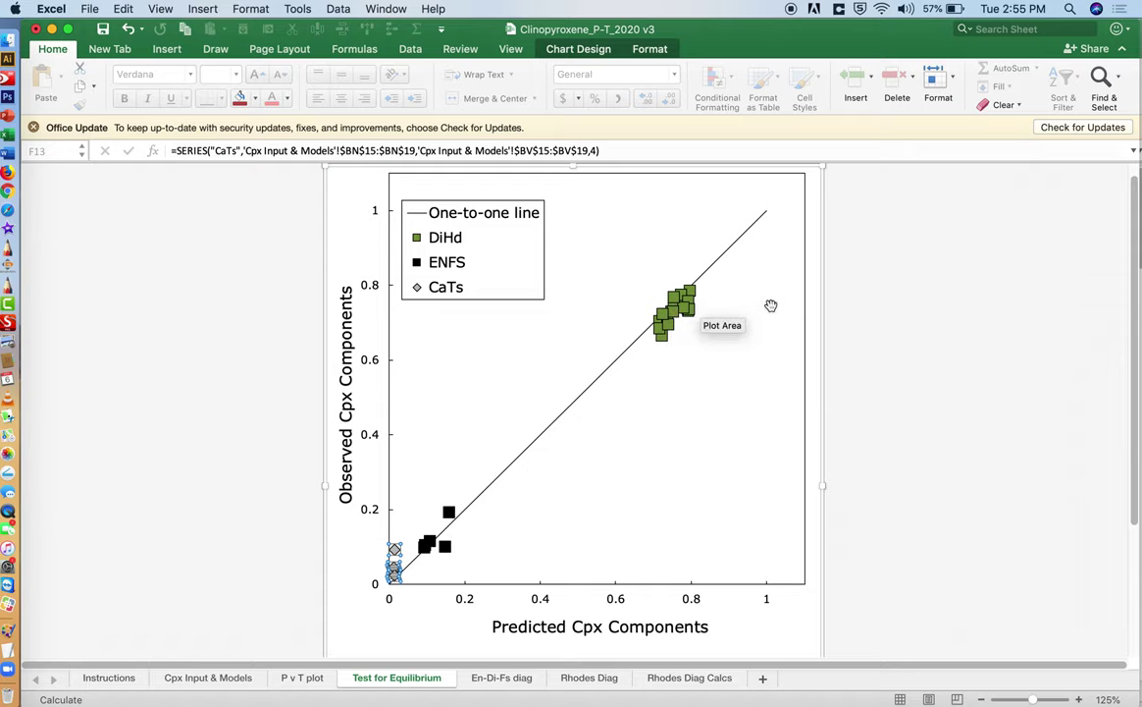
click(207, 679)
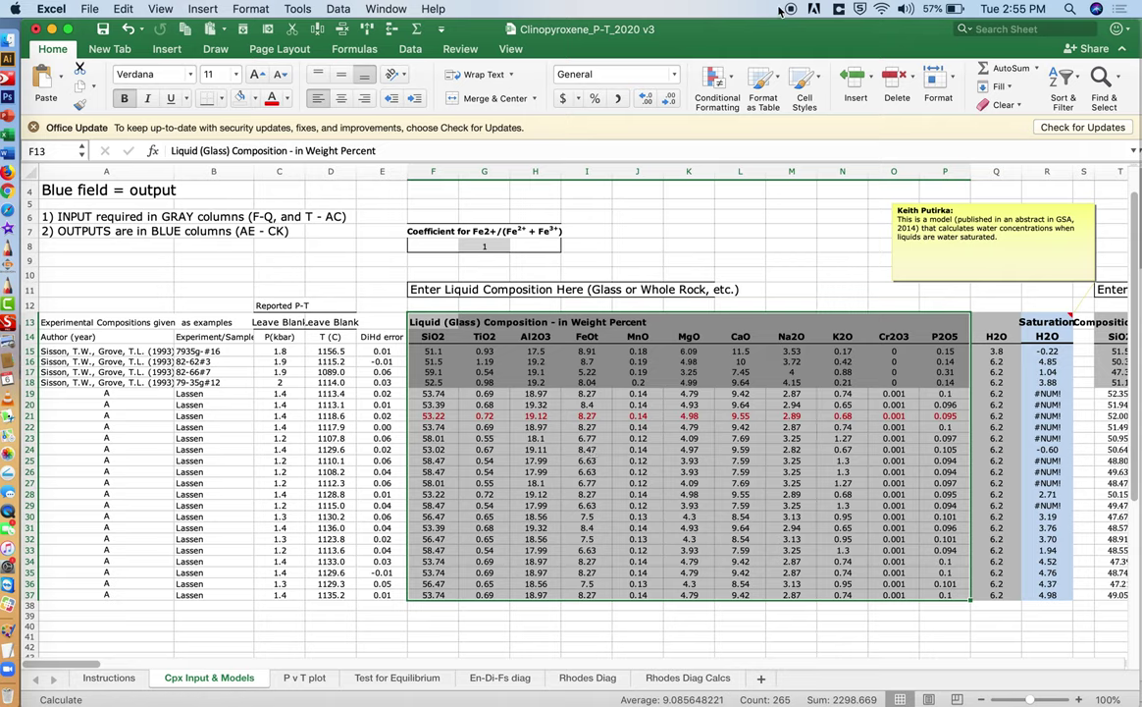